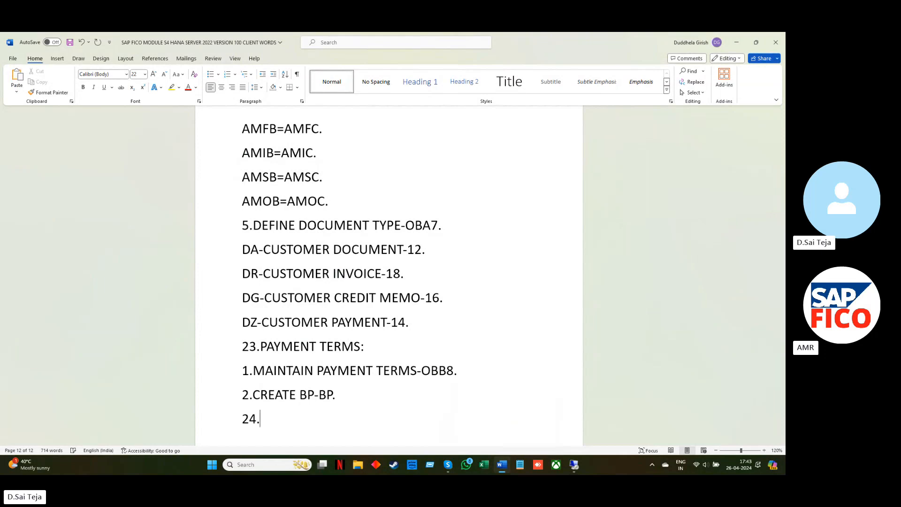
Complete the heading "24.INSTALLMENT METHODS:" at the end of the notes and start a new line below it
{"action": "type", "text": "STALL"}
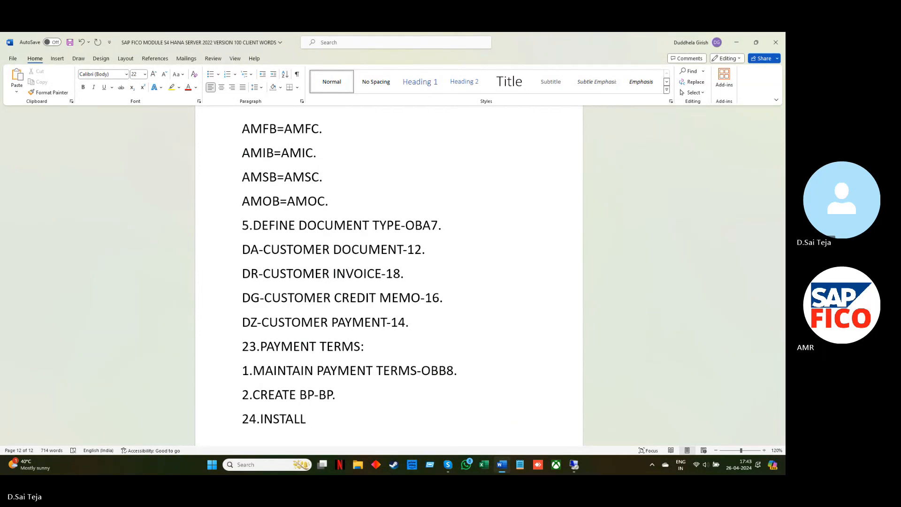
{"action": "type", "text": "MENT METHODS"}
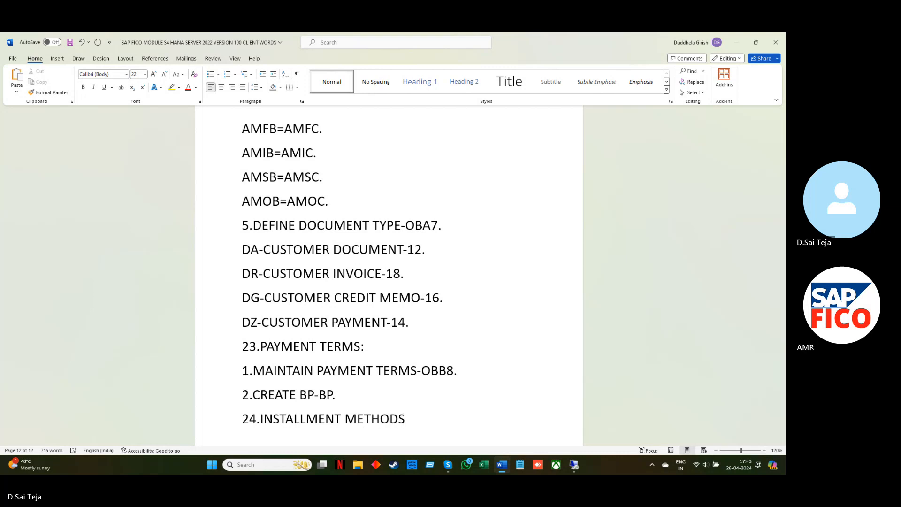
{"action": "type", "text": ":"}
{"action": "key", "text": "Return"}
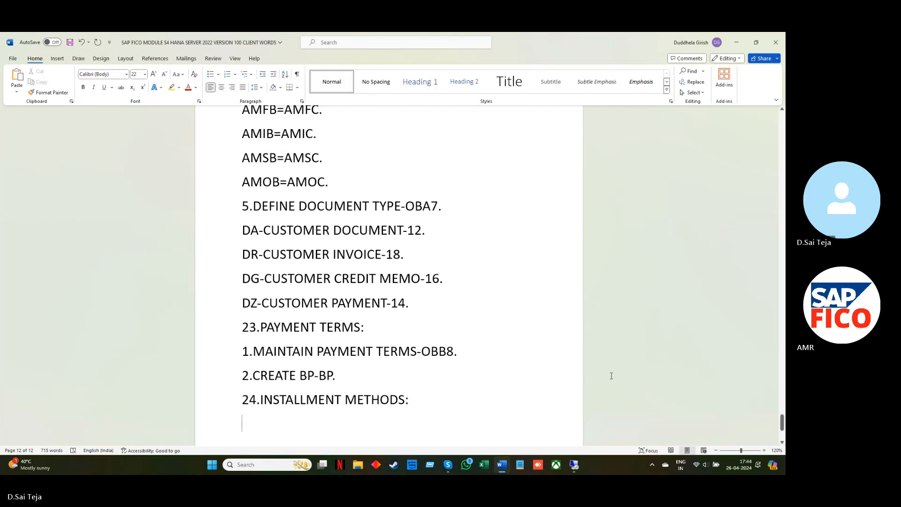
Switch to the SAP remote desktop session and open transaction OBB8 for maintaining terms of payment
{"action": "left_click", "coordinate": [738, 42]}
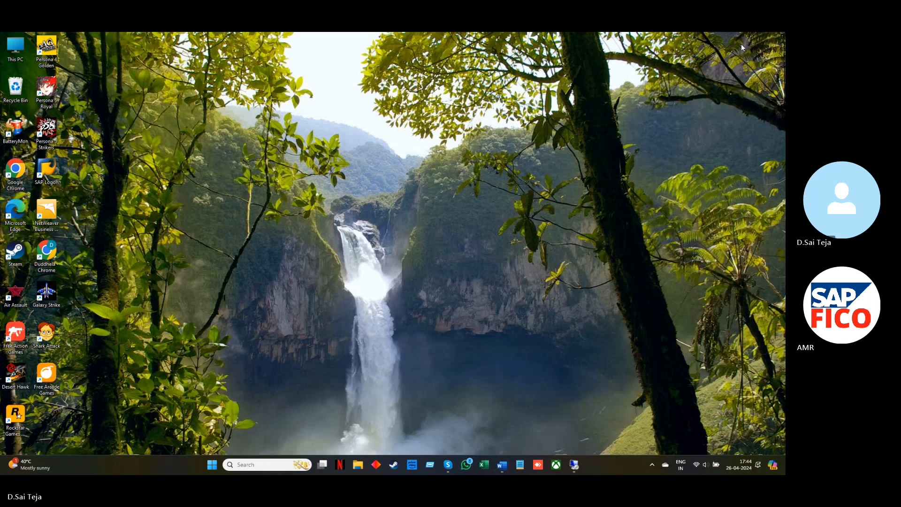
{"action": "mouse_move", "coordinate": [573, 464]}
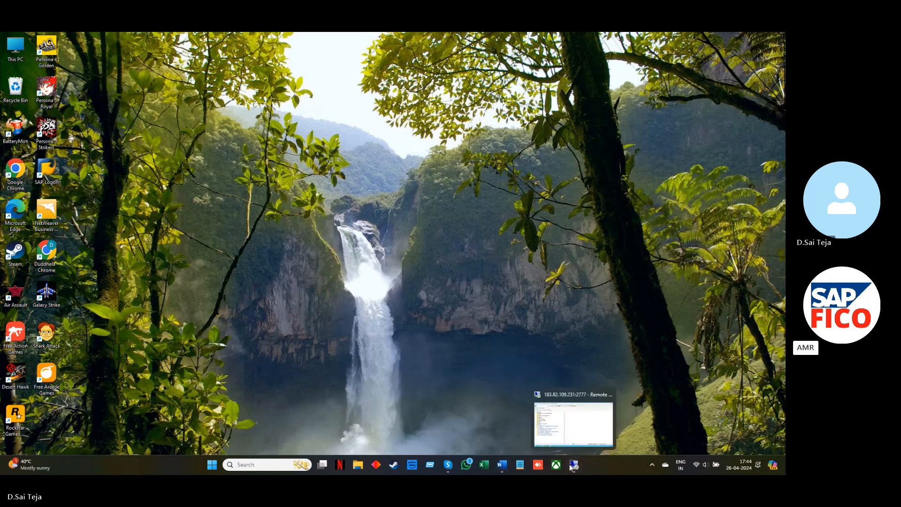
{"action": "left_click", "coordinate": [573, 437]}
{"action": "type", "text": "OB"}
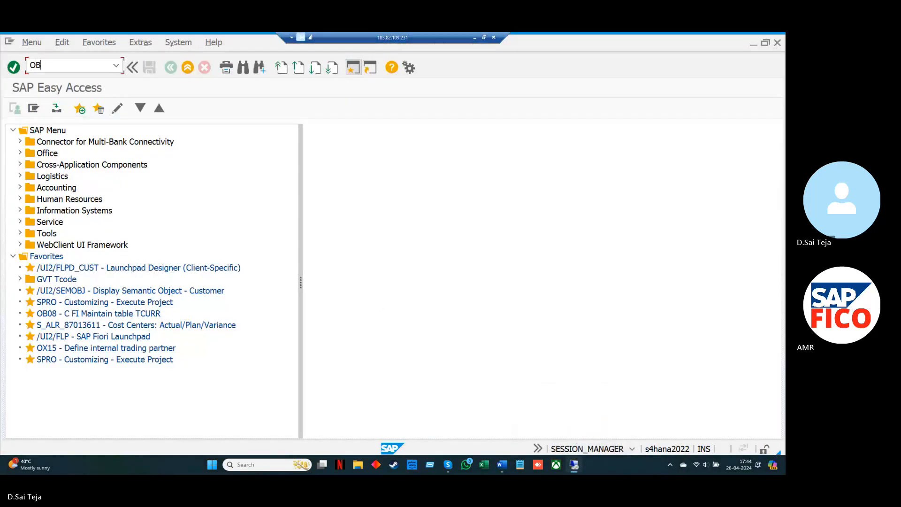
{"action": "type", "text": "B8"}
{"action": "key", "text": "Return"}
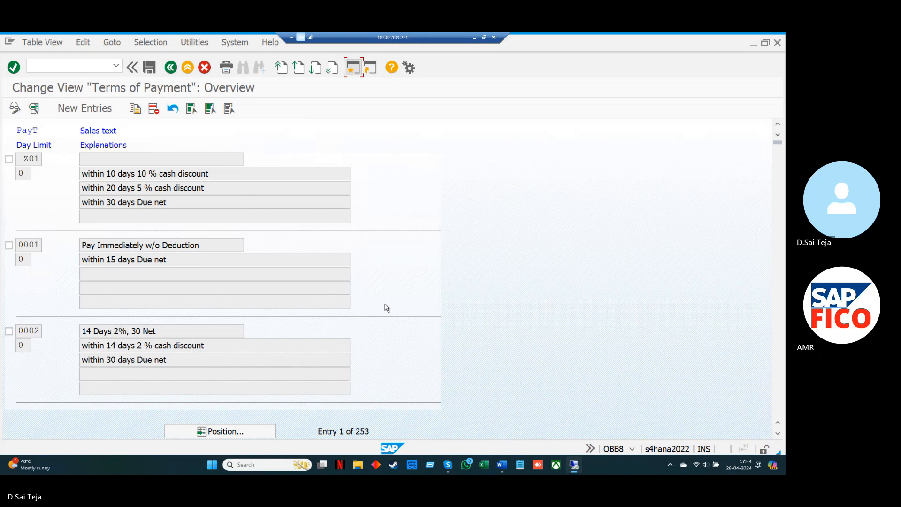
Start a new terms of payment entry with the payment terms code AM10
{"action": "left_click", "coordinate": [102, 110]}
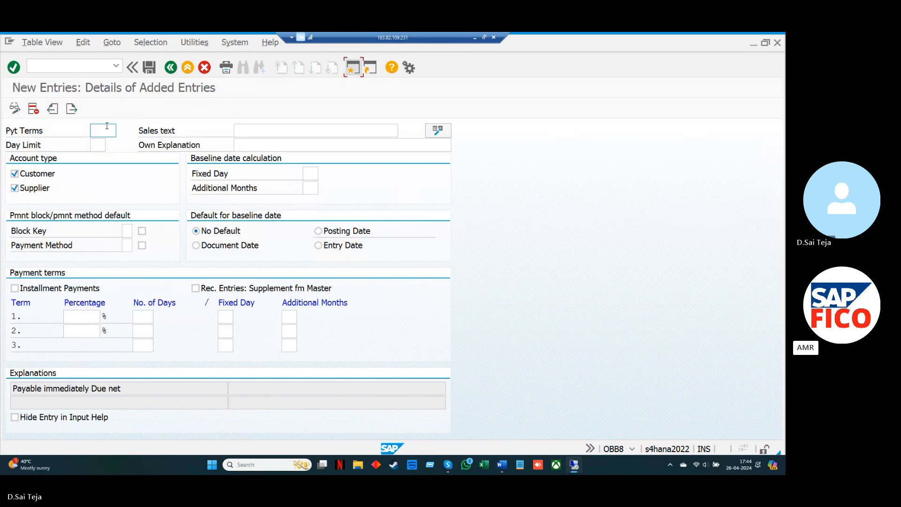
{"action": "left_click", "coordinate": [107, 126]}
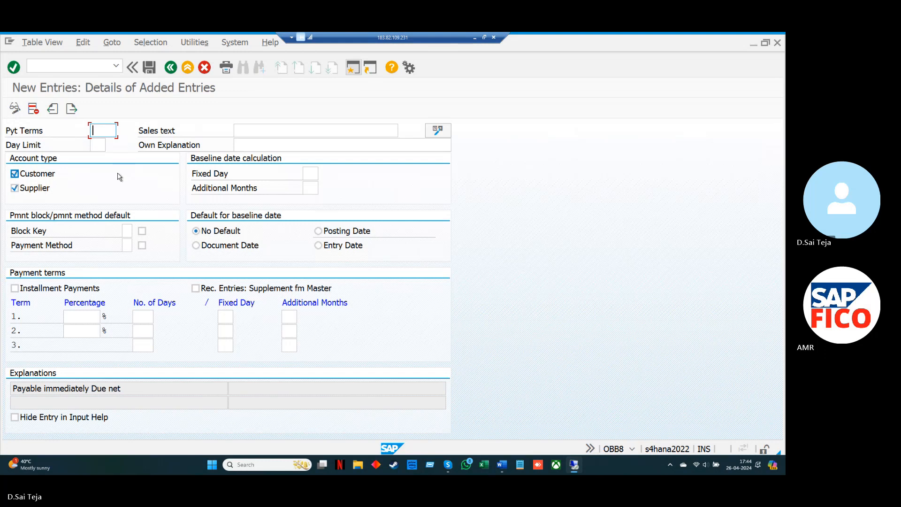
{"action": "type", "text": "AM10"}
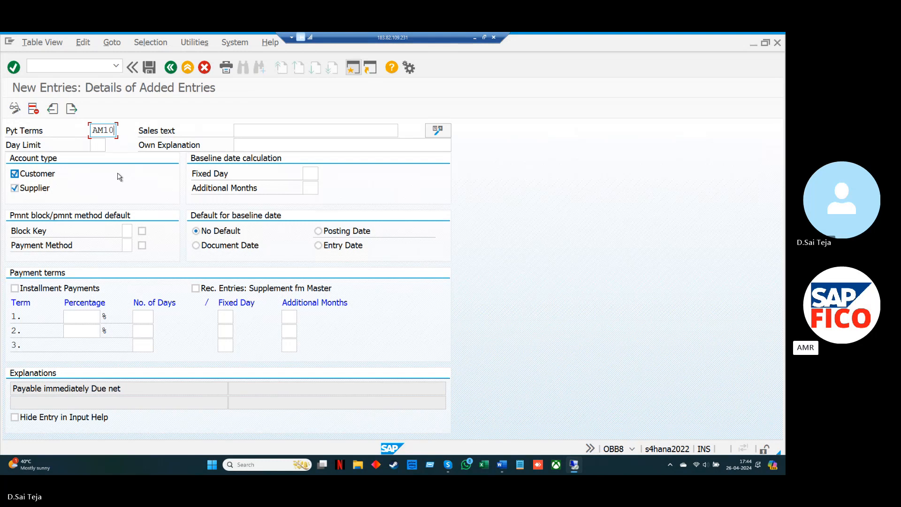
Fill the own explanation from the earlier 15-day entry and edit it to "10 DAYS AMAR PAYMENT TERM"
{"action": "left_click", "coordinate": [242, 146]}
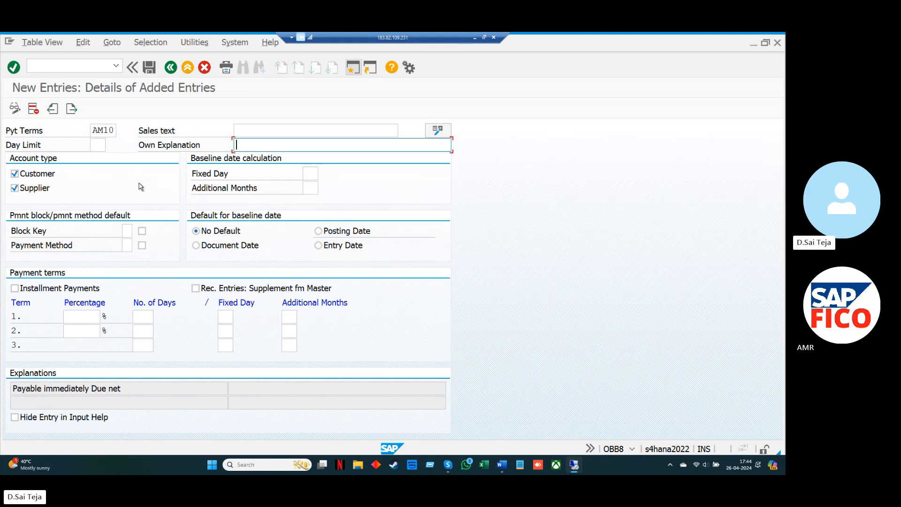
{"action": "type", "text": "10"}
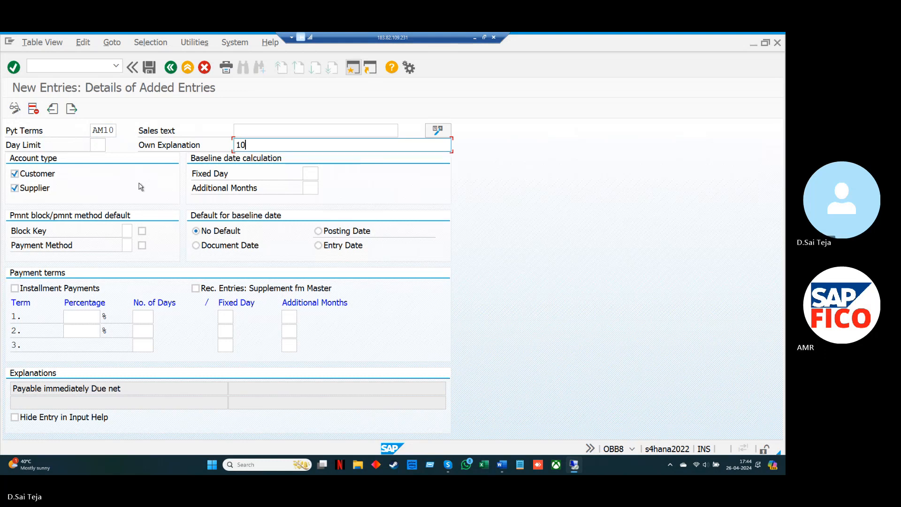
{"action": "key", "text": "BackSpace"}
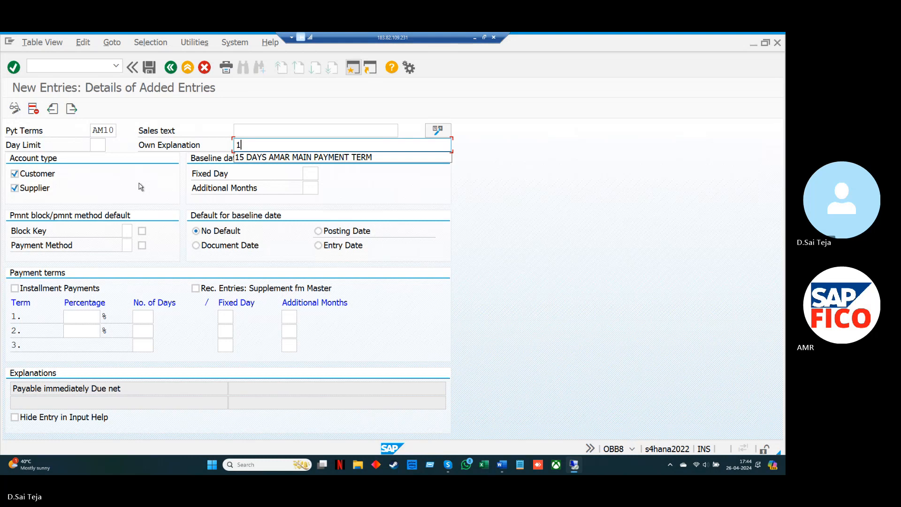
{"action": "key", "text": "Down"}
{"action": "key", "text": "Return"}
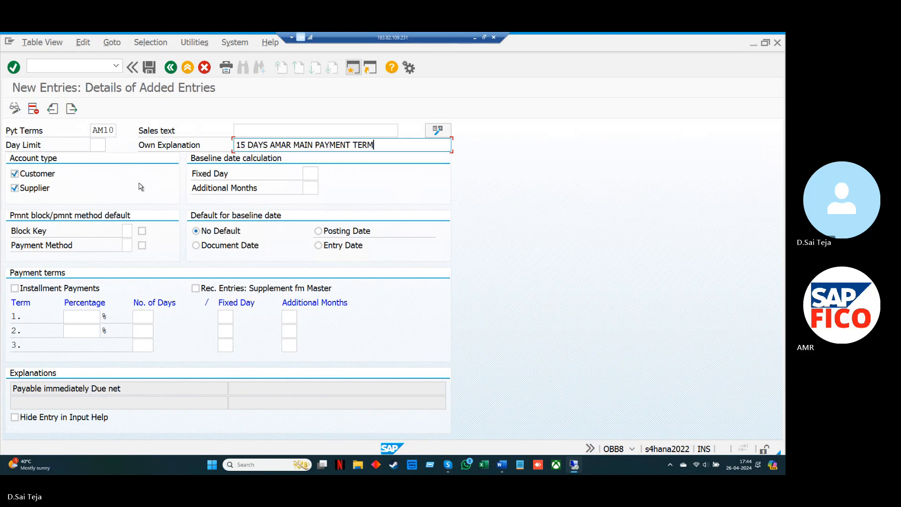
{"action": "key", "text": "Left"}
{"action": "key", "text": "Left"}
{"action": "key", "text": "Left"}
{"action": "key", "text": "Left"}
{"action": "key", "text": "Left"}
{"action": "key", "text": "Left"}
{"action": "key", "text": "Left"}
{"action": "key", "text": "Left"}
{"action": "key", "text": "Left"}
{"action": "key", "text": "Left"}
{"action": "key", "text": "Left"}
{"action": "key", "text": "Left"}
{"action": "key", "text": "Left"}
{"action": "key", "text": "Left"}
{"action": "key", "text": "Left"}
{"action": "key", "text": "Left"}
{"action": "key", "text": "Left"}
{"action": "key", "text": "Left"}
{"action": "key", "text": "Left"}
{"action": "key", "text": "Left"}
{"action": "key", "text": "Left"}
{"action": "key", "text": "Left"}
{"action": "key", "text": "BackSpace"}
{"action": "type", "text": "0"}
{"action": "key", "text": "Right"}
{"action": "key", "text": "Right"}
{"action": "key", "text": "Right"}
{"action": "key", "text": "Right"}
{"action": "key", "text": "Right"}
{"action": "key", "text": "Right"}
{"action": "key", "text": "Right"}
{"action": "key", "text": "Right"}
{"action": "key", "text": "Right"}
{"action": "key", "text": "Right"}
{"action": "key", "text": "Delete"}
{"action": "key", "text": "Delete"}
{"action": "key", "text": "BackSpace"}
{"action": "key", "text": "BackSpace"}
{"action": "key", "text": "BackSpace"}
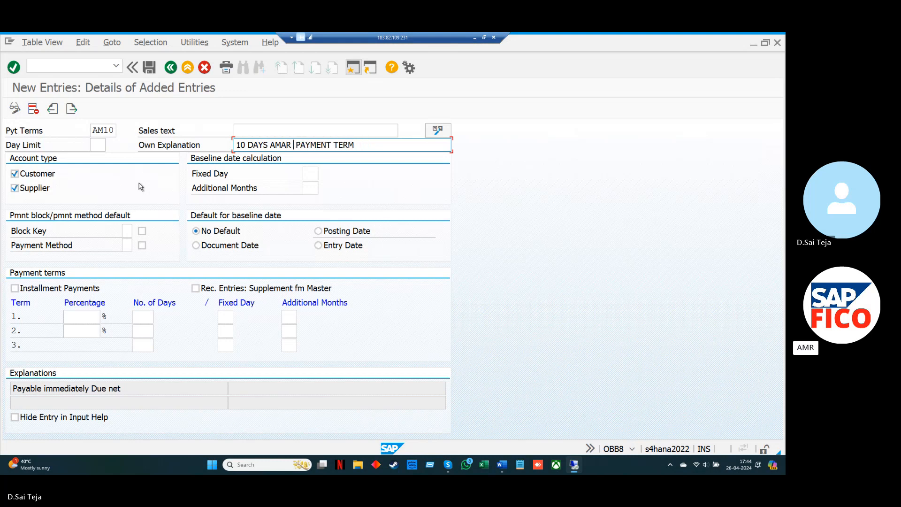
{"action": "key", "text": "Delete"}
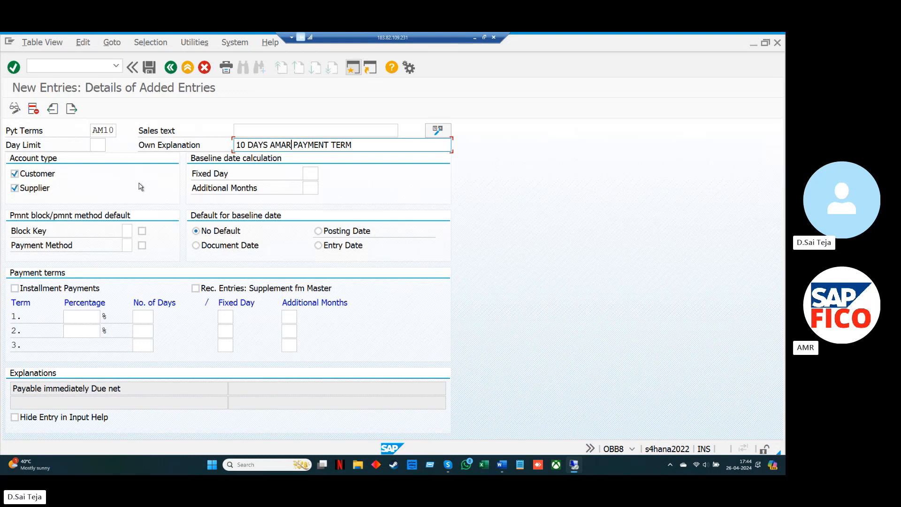
Reword AM10's own explanation to "10 DAYS PAYMENT TERM AMAR" by moving AMAR to the end
{"action": "key", "text": "Right"}
{"action": "key", "text": "Right"}
{"action": "key", "text": "Right"}
{"action": "key", "text": "Right"}
{"action": "key", "text": "Right"}
{"action": "key", "text": "Right"}
{"action": "key", "text": "Right"}
{"action": "key", "text": "Right"}
{"action": "key", "text": "Right"}
{"action": "key", "text": "Right"}
{"action": "key", "text": "Right"}
{"action": "key", "text": "Left"}
{"action": "key", "text": "Left"}
{"action": "key", "text": "Left"}
{"action": "key", "text": "Left"}
{"action": "key", "text": "Left"}
{"action": "key", "text": "Left"}
{"action": "key", "text": "Left"}
{"action": "key", "text": "Left"}
{"action": "key", "text": "Left"}
{"action": "key", "text": "Left"}
{"action": "key", "text": "Left"}
{"action": "key", "text": "Left"}
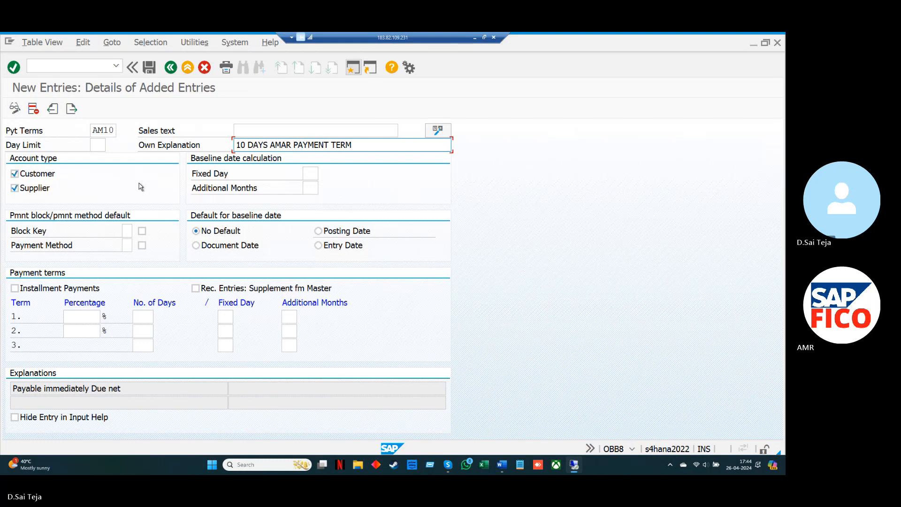
{"action": "key", "text": "BackSpace"}
{"action": "key", "text": "BackSpace"}
{"action": "key", "text": "BackSpace"}
{"action": "key", "text": "BackSpace"}
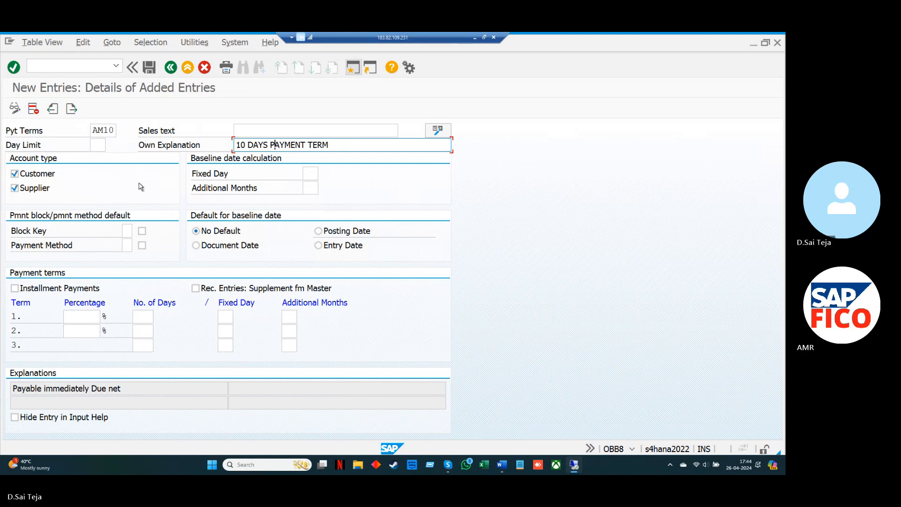
{"action": "key", "text": "Right"}
{"action": "key", "text": "Right"}
{"action": "key", "text": "Right"}
{"action": "key", "text": "Right"}
{"action": "key", "text": "Right"}
{"action": "key", "text": "Right"}
{"action": "key", "text": "Right"}
{"action": "key", "text": "Right"}
{"action": "key", "text": "Right"}
{"action": "key", "text": "Right"}
{"action": "type", "text": "AMAR"}
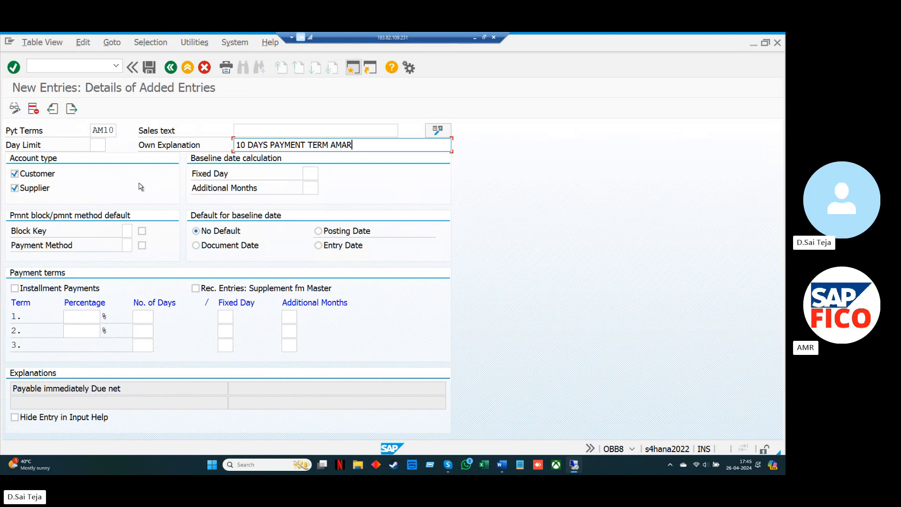
Set AM10's baseline date default to Document Date and its first term to 10 days, then save it under the proposed customizing request
{"action": "left_click", "coordinate": [196, 246]}
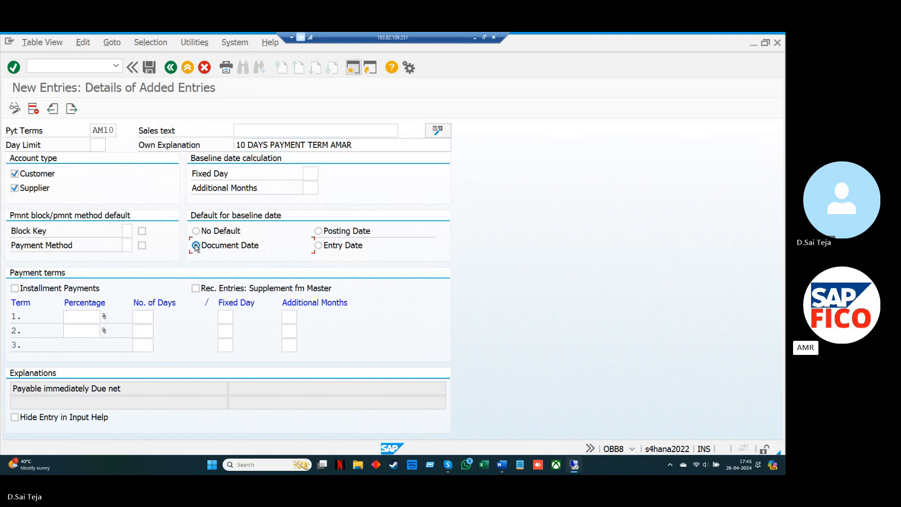
{"action": "left_click", "coordinate": [144, 315]}
{"action": "left_click", "coordinate": [149, 68]}
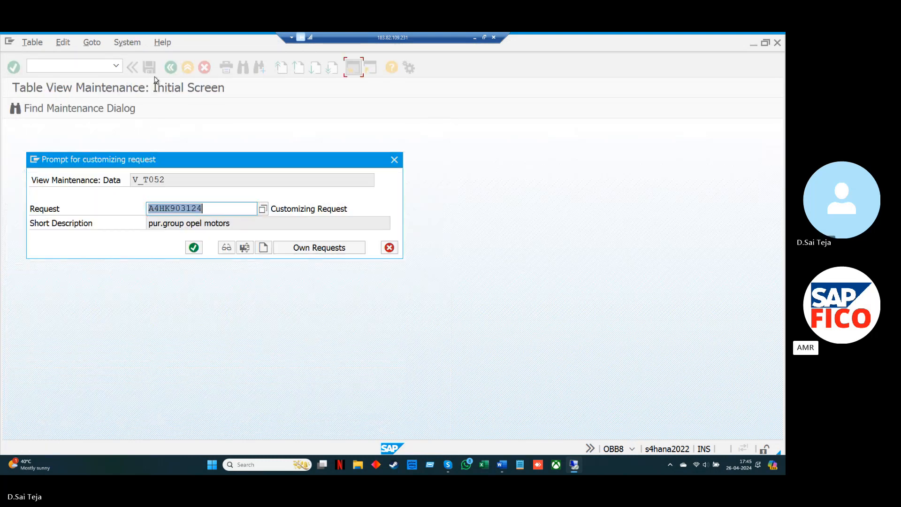
{"action": "left_click", "coordinate": [194, 248]}
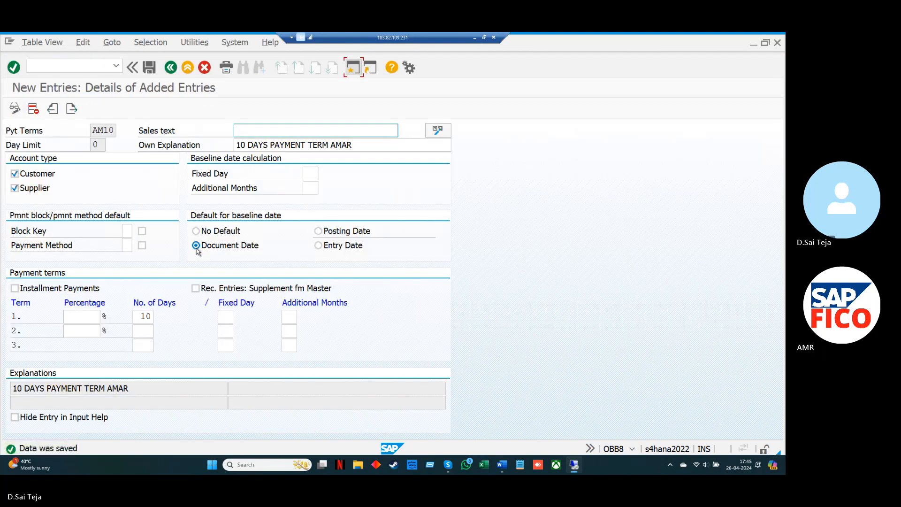
{"action": "left_click", "coordinate": [170, 68]}
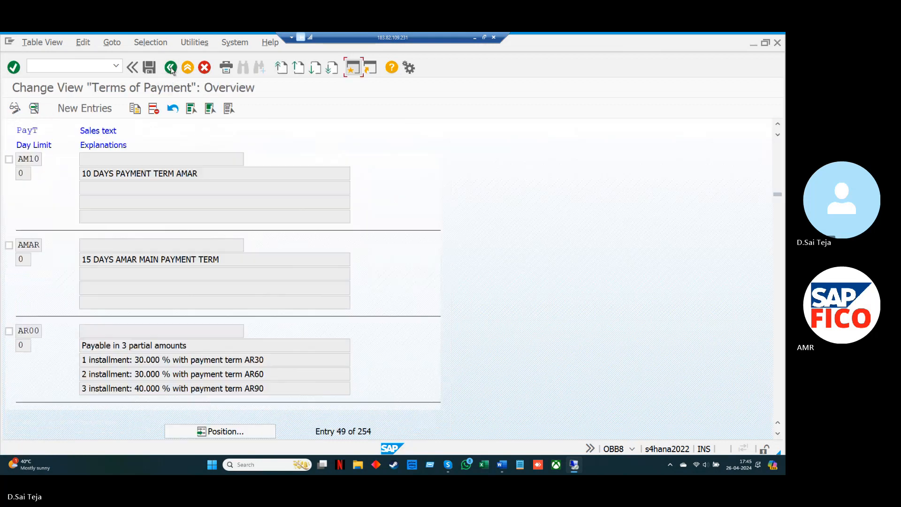
Create a new payment term AM20 with the own explanation "20 DAYS PAYMENT TERM AMAR"
{"action": "left_click", "coordinate": [95, 109]}
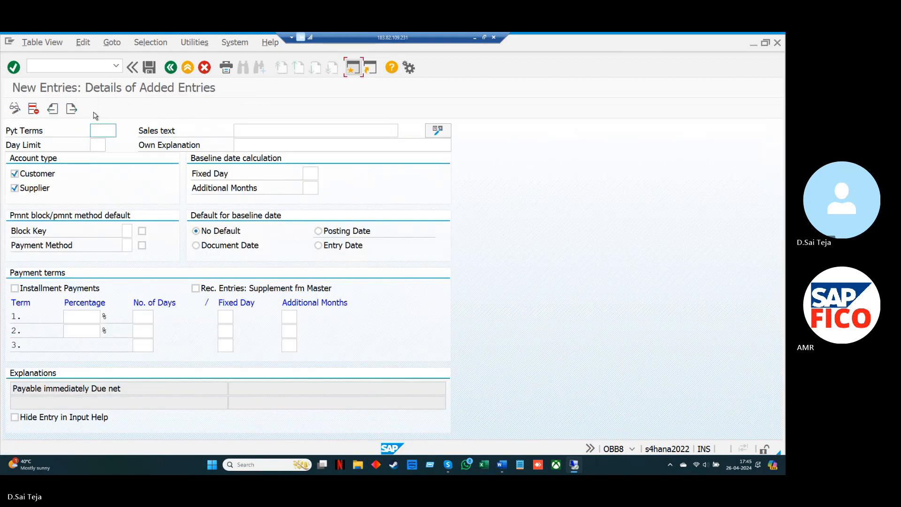
{"action": "type", "text": "AM20"}
{"action": "left_click", "coordinate": [252, 146]}
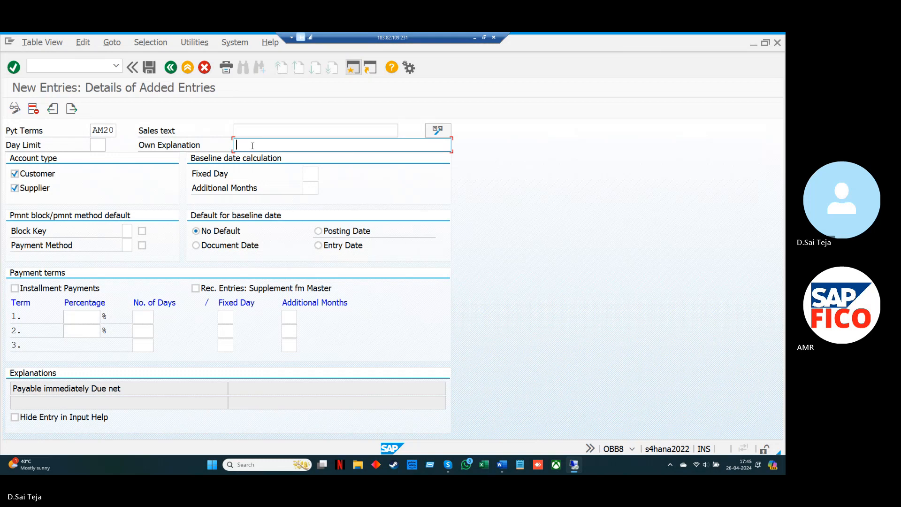
{"action": "type", "text": "1"}
{"action": "key", "text": "Down"}
{"action": "key", "text": "Return"}
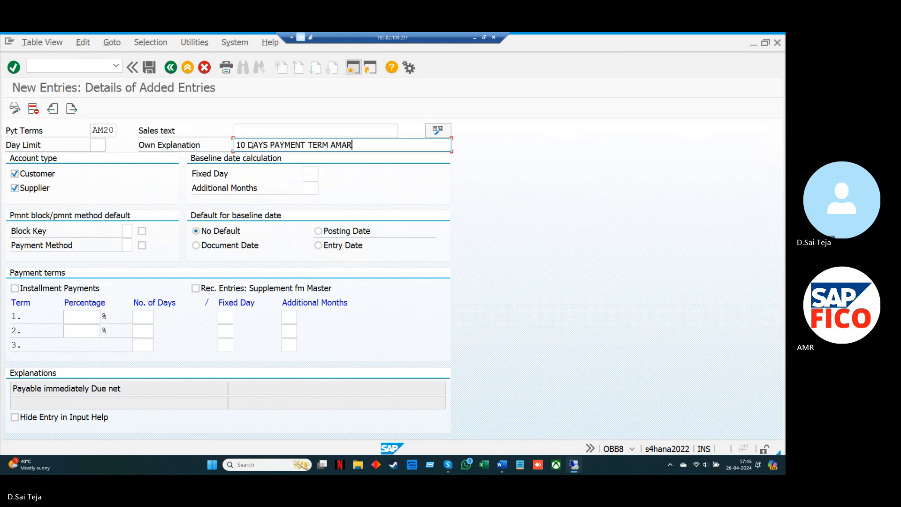
{"action": "key", "text": "Left"}
{"action": "key", "text": "Left"}
{"action": "key", "text": "Delete"}
{"action": "type", "text": "2"}
Set AM20's baseline date default to Document Date and its first term to 20 days, then save it and return to the overview
{"action": "left_click", "coordinate": [196, 245]}
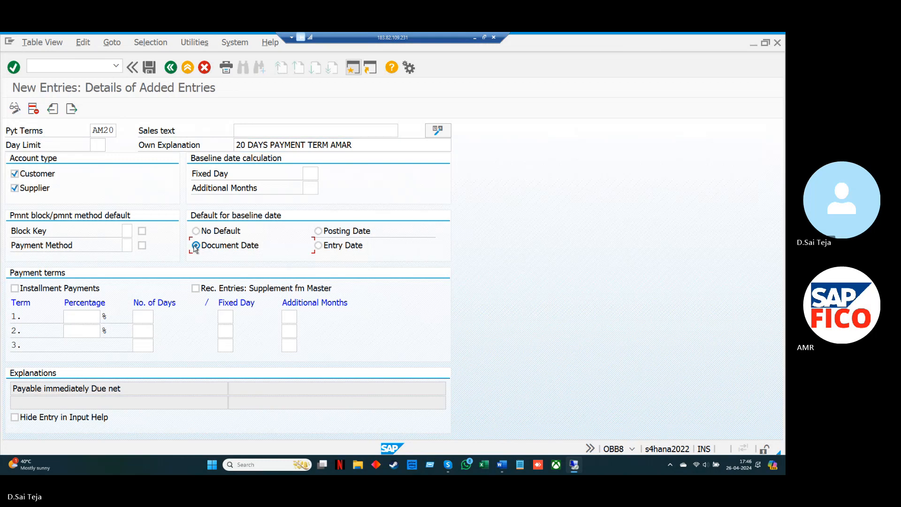
{"action": "left_click", "coordinate": [144, 317]}
{"action": "left_click", "coordinate": [149, 67]}
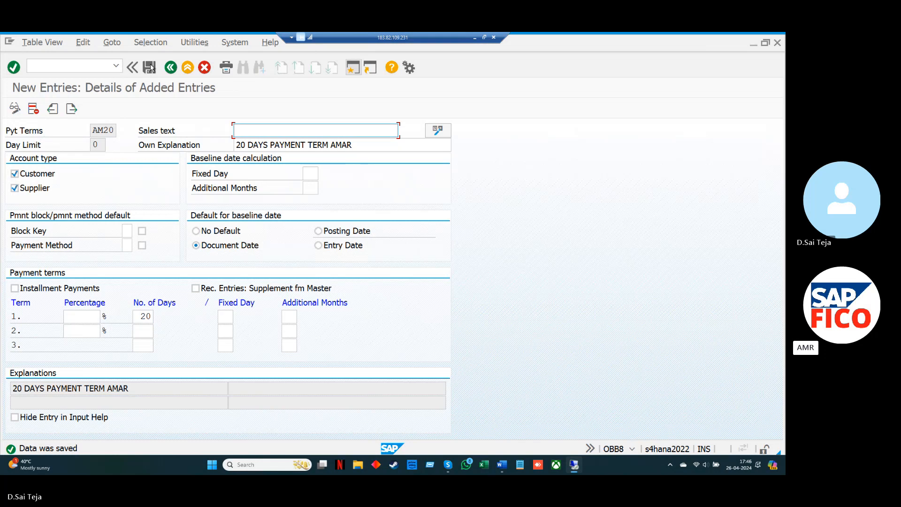
{"action": "left_click", "coordinate": [151, 68]}
{"action": "left_click", "coordinate": [170, 68]}
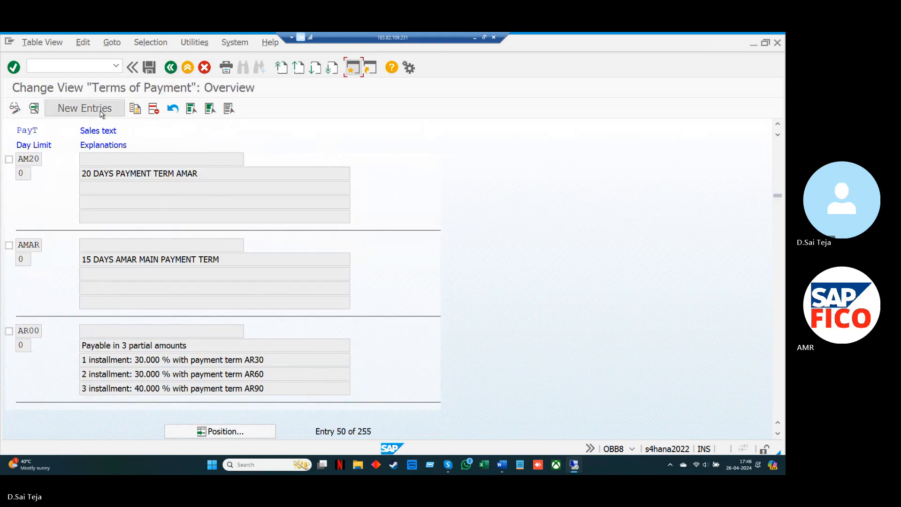
Start another new terms of payment entry with the payment terms code AMIP
{"action": "left_click", "coordinate": [101, 113]}
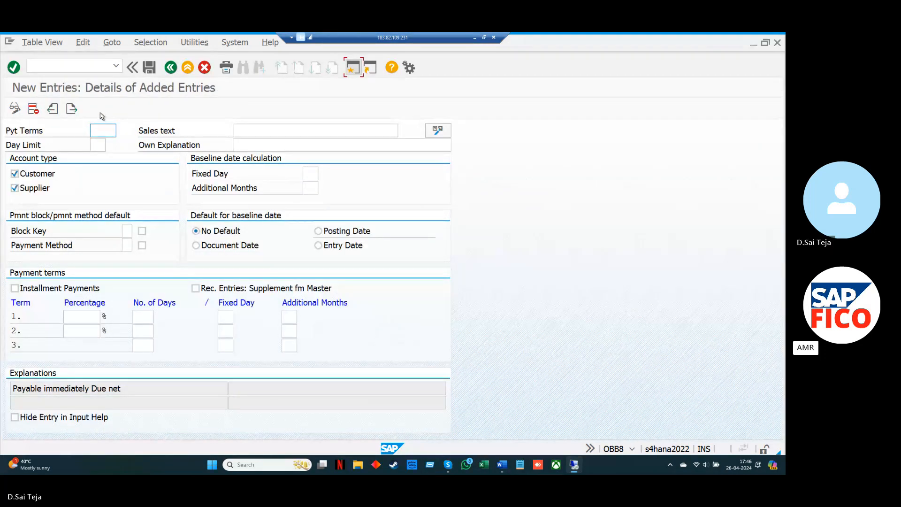
{"action": "left_click", "coordinate": [100, 130]}
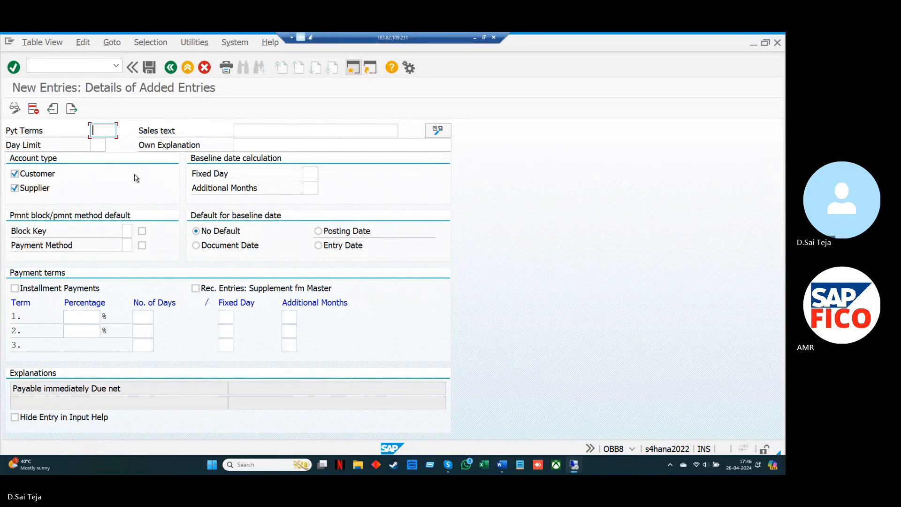
{"action": "type", "text": "AM"}
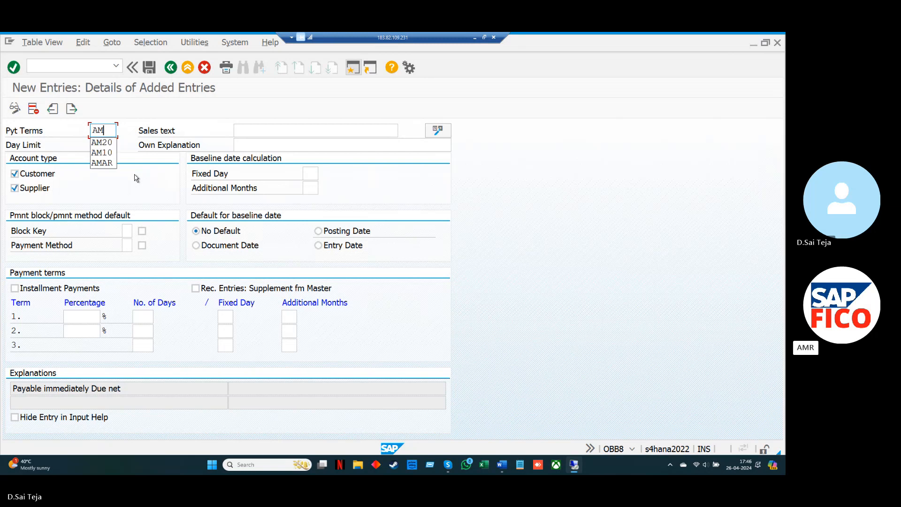
{"action": "type", "text": "MP"}
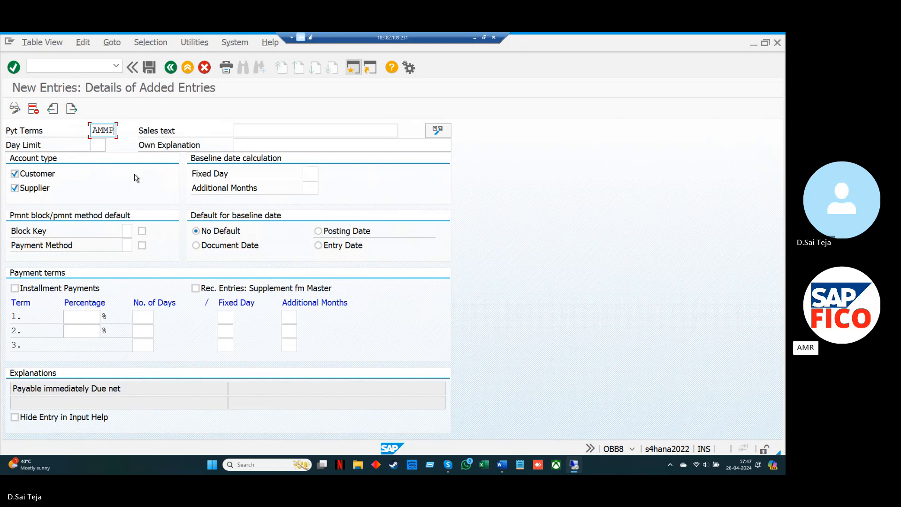
{"action": "key", "text": "BackSpace"}
{"action": "key", "text": "BackSpace"}
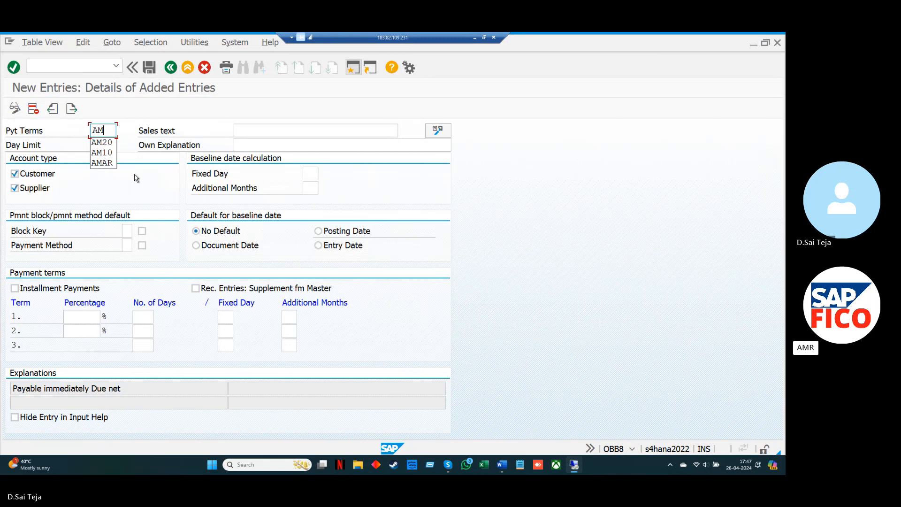
{"action": "type", "text": "IP"}
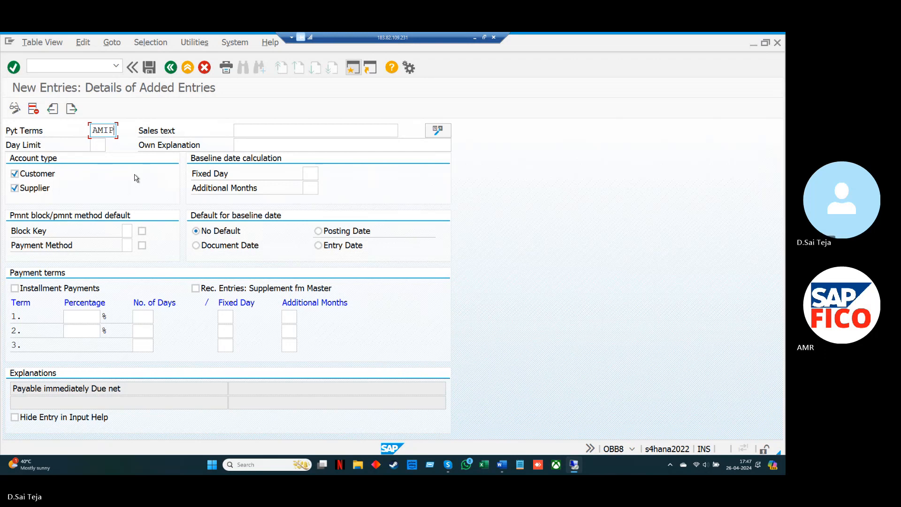
Fill in the own explanation of payment term AMIP as "INTERVAL VENDOR PAYMENT TERM"
{"action": "left_click", "coordinate": [245, 140]}
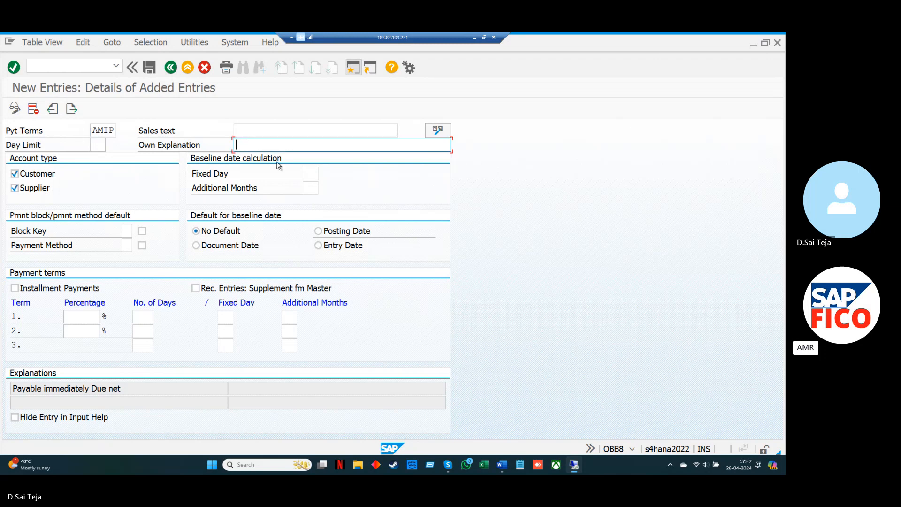
{"action": "type", "text": "INTER"}
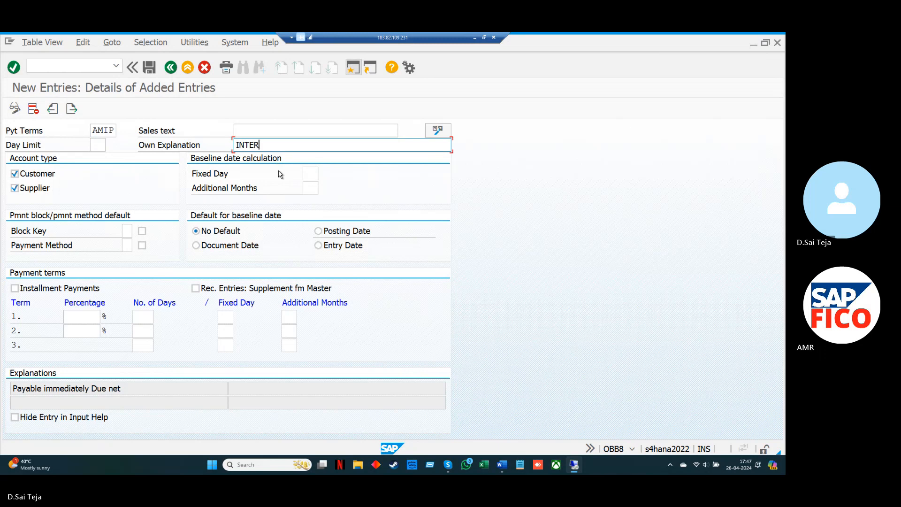
{"action": "type", "text": "VAL VENDOR PAYME"}
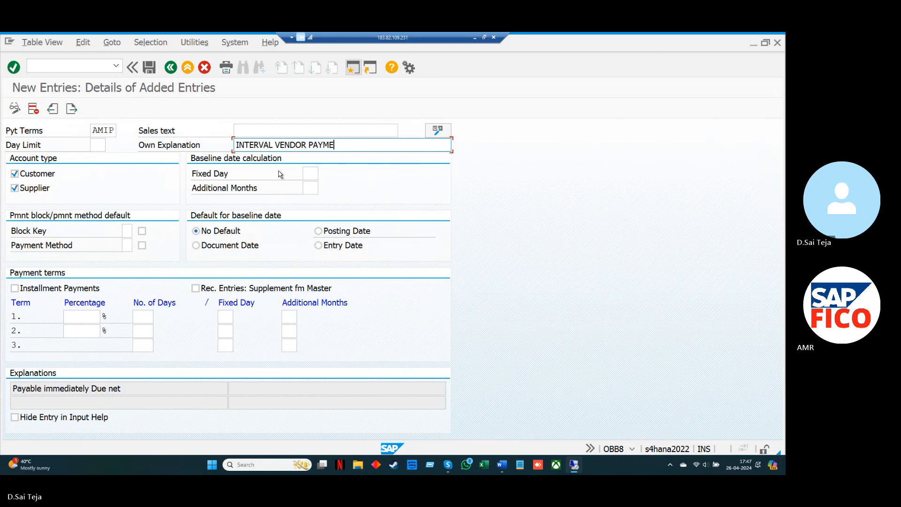
{"action": "type", "text": "NT "}
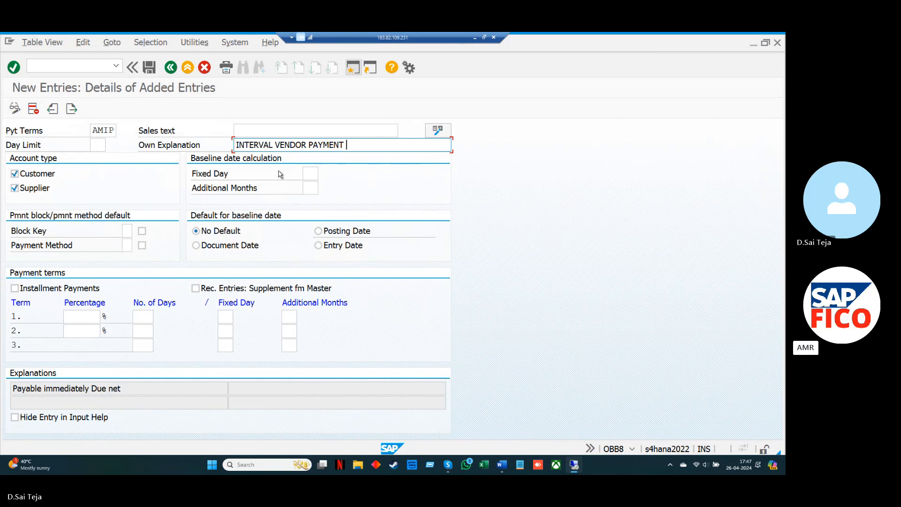
{"action": "type", "text": "TERM"}
Set AMIP's baseline date default to Document Date and enable Installment Payments
{"action": "left_click", "coordinate": [195, 245]}
{"action": "left_click", "coordinate": [142, 316]}
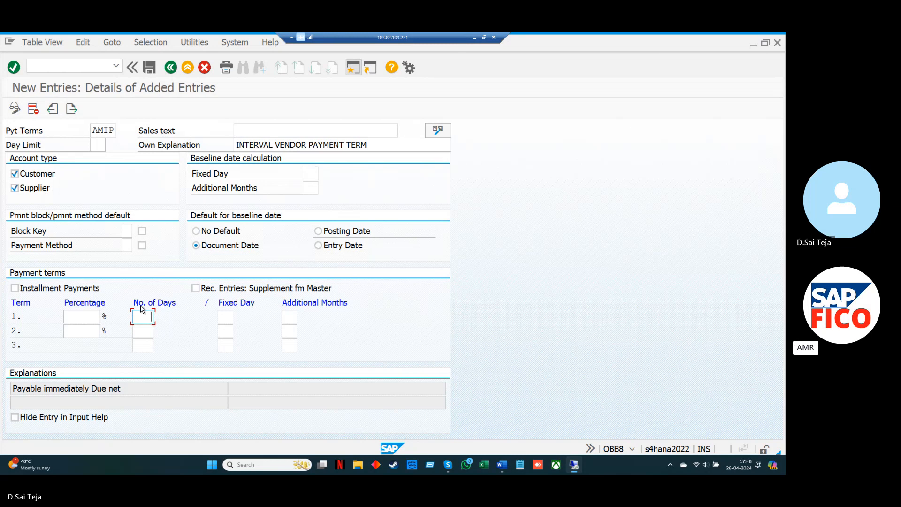
{"action": "left_click", "coordinate": [15, 288]}
Correct AMIP's own explanation to "INSTALLMENT VENDOR PAYMENT TERM" and save the payment term
{"action": "left_click", "coordinate": [278, 149]}
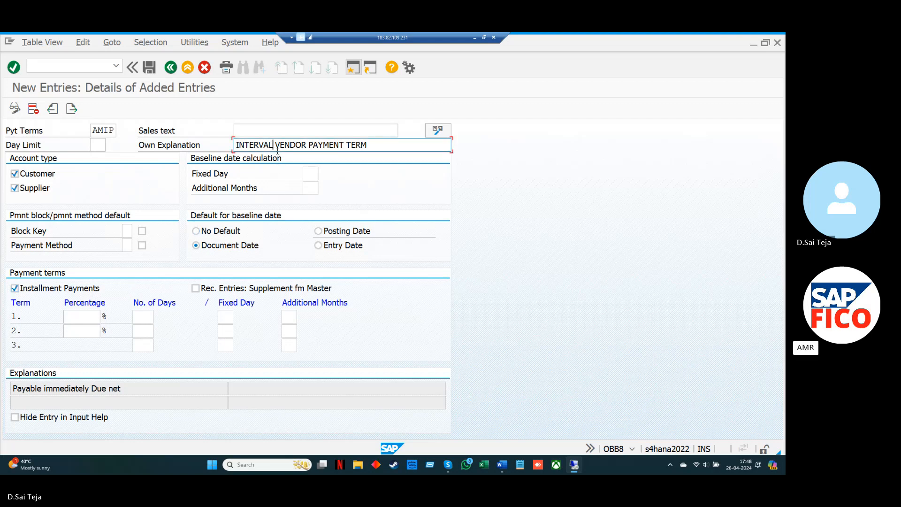
{"action": "key", "text": "BackSpace"}
{"action": "key", "text": "BackSpace"}
{"action": "key", "text": "BackSpace"}
{"action": "key", "text": "BackSpace"}
{"action": "key", "text": "BackSpace"}
{"action": "key", "text": "BackSpace"}
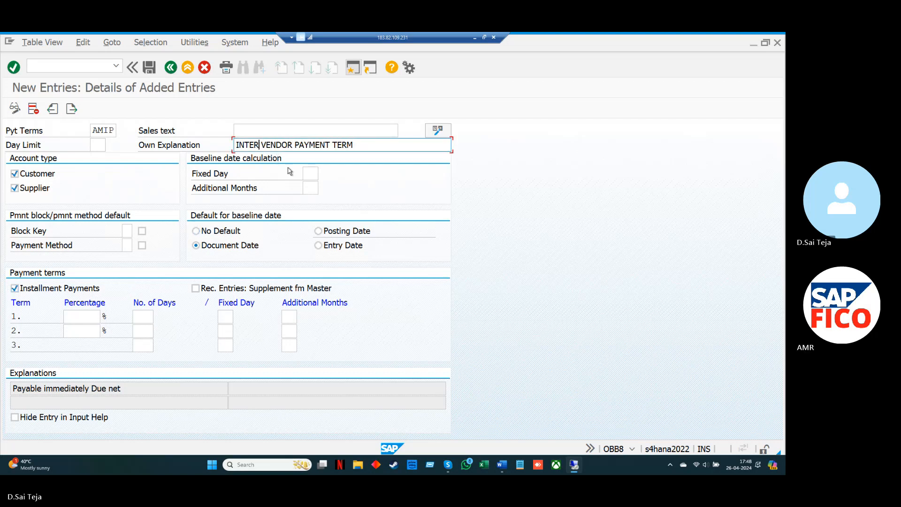
{"action": "type", "text": "STALL"}
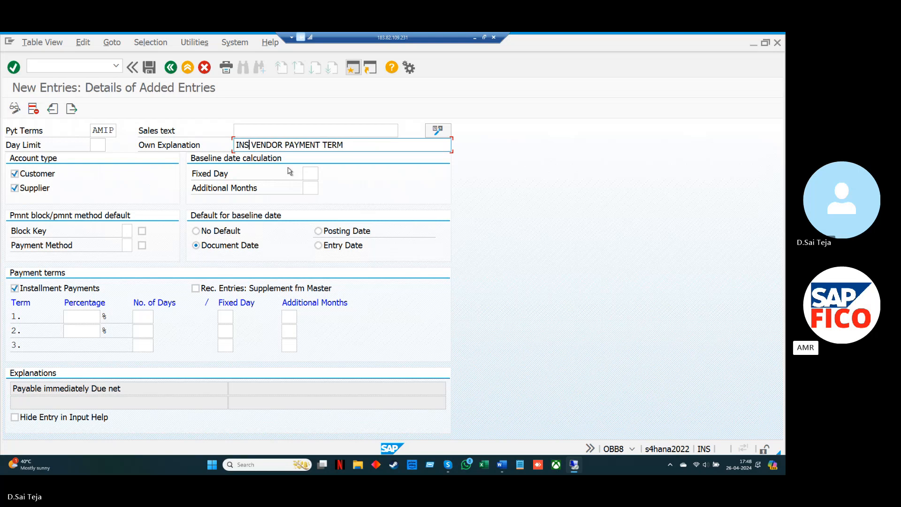
{"action": "type", "text": "MENT"}
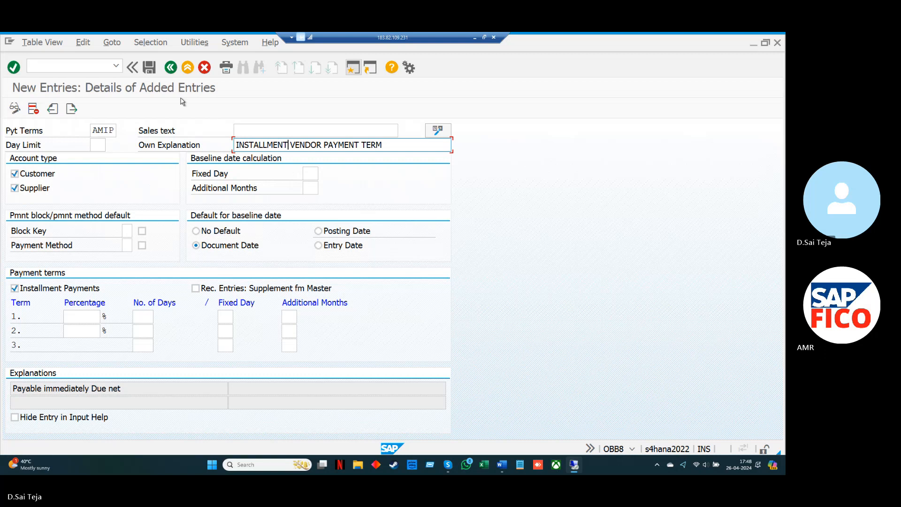
{"action": "left_click", "coordinate": [148, 68]}
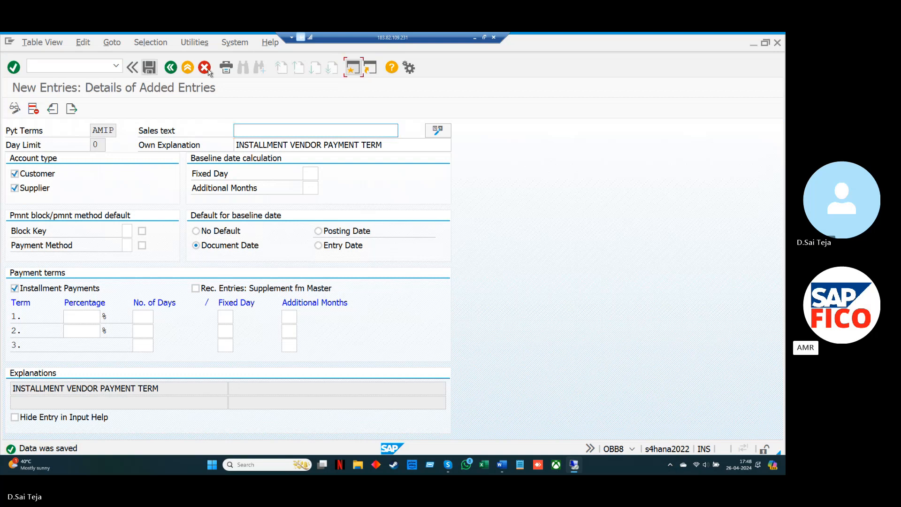
Switch to the Word document and add the line "1.AM10-10 DAYS." under the "24.INSTALLMENT METHODS:" heading
{"action": "left_click", "coordinate": [474, 38]}
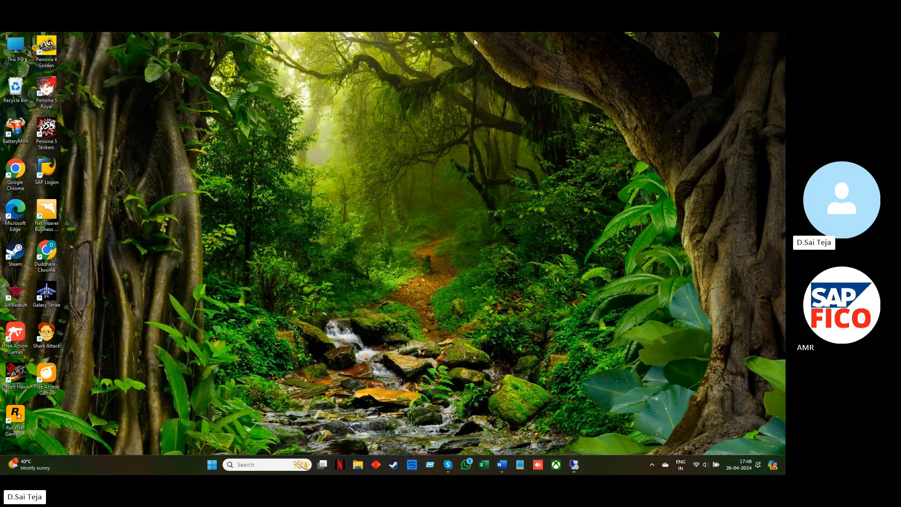
{"action": "left_click", "coordinate": [501, 464]}
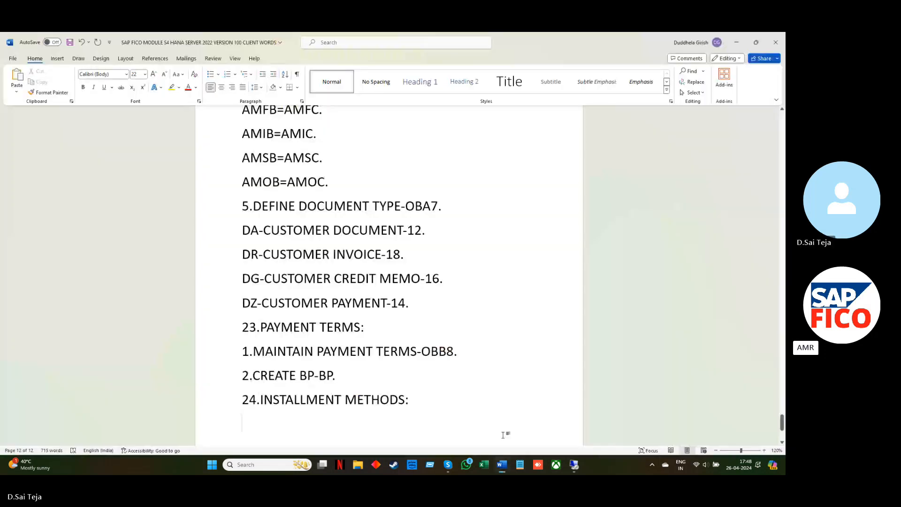
{"action": "type", "text": "1."}
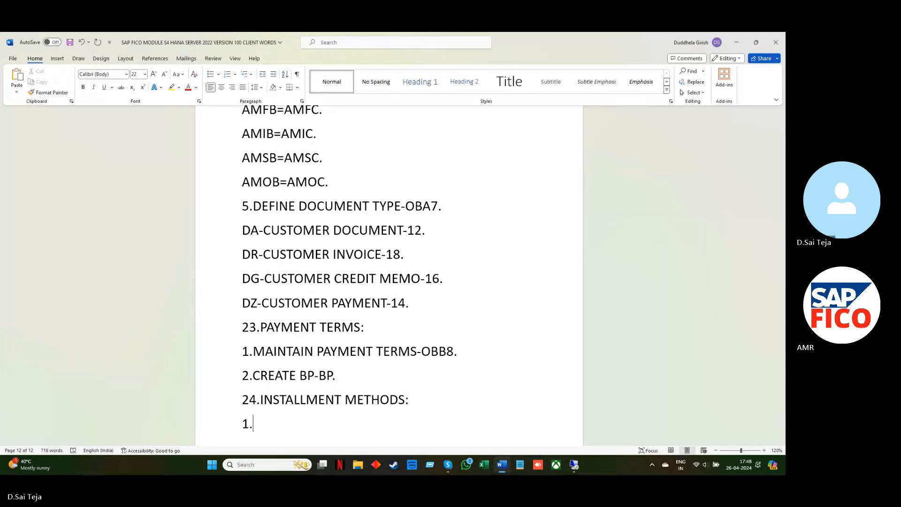
{"action": "type", "text": "AM10-"}
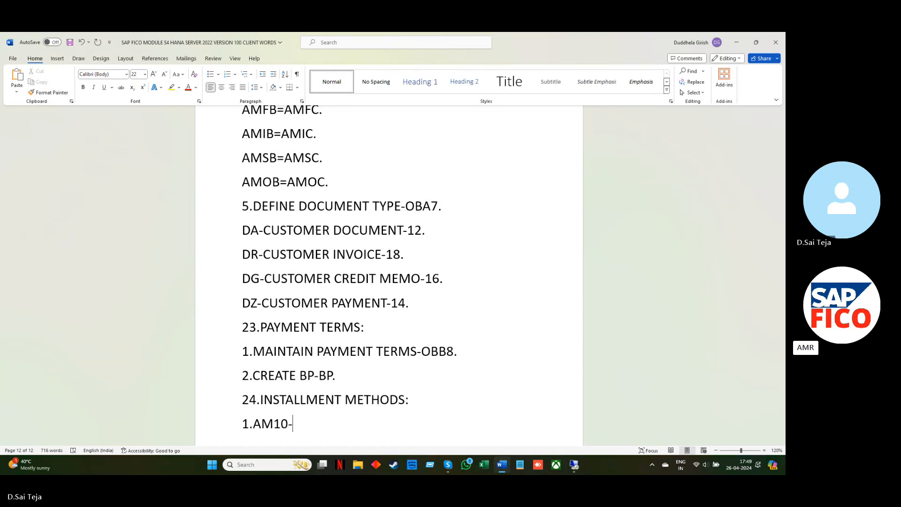
{"action": "type", "text": "10 "}
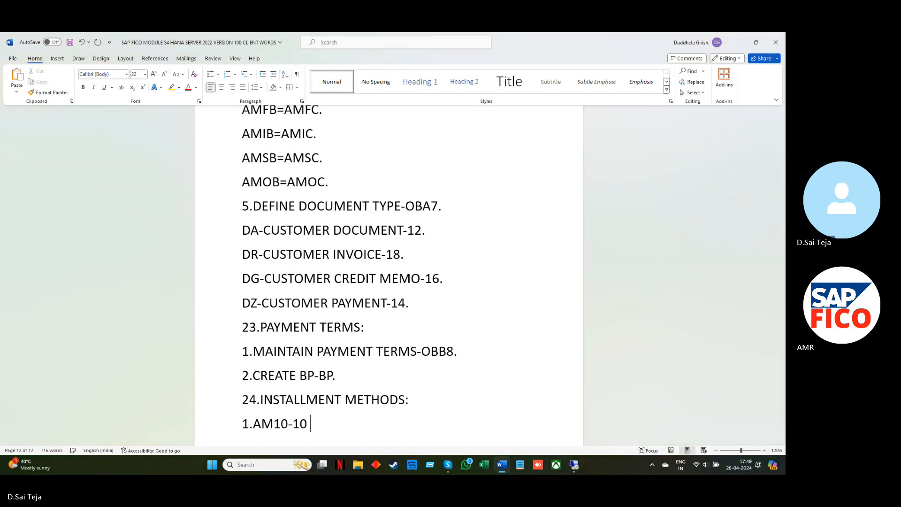
{"action": "type", "text": "DAYS."}
{"action": "key", "text": "Return"}
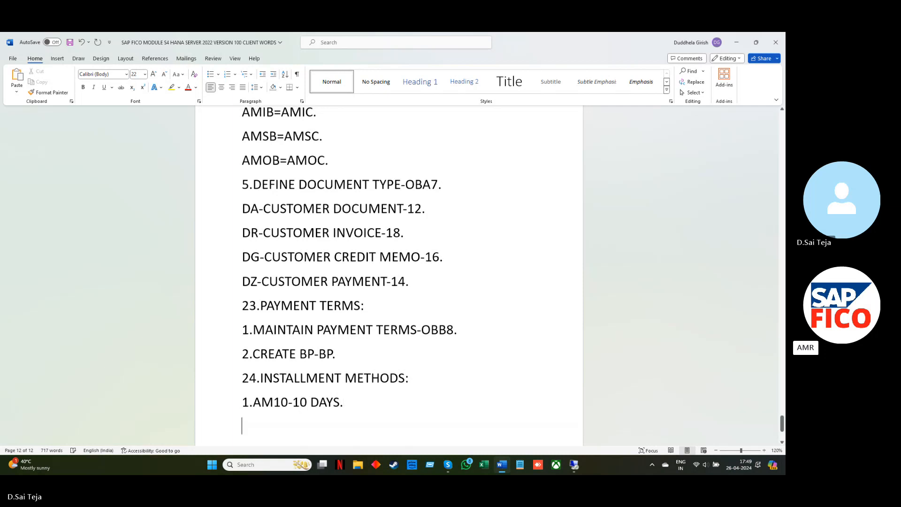
Add the line "2.AM20-20 DAYS." below the AM10 line in the installment methods notes
{"action": "type", "text": "2.AM"}
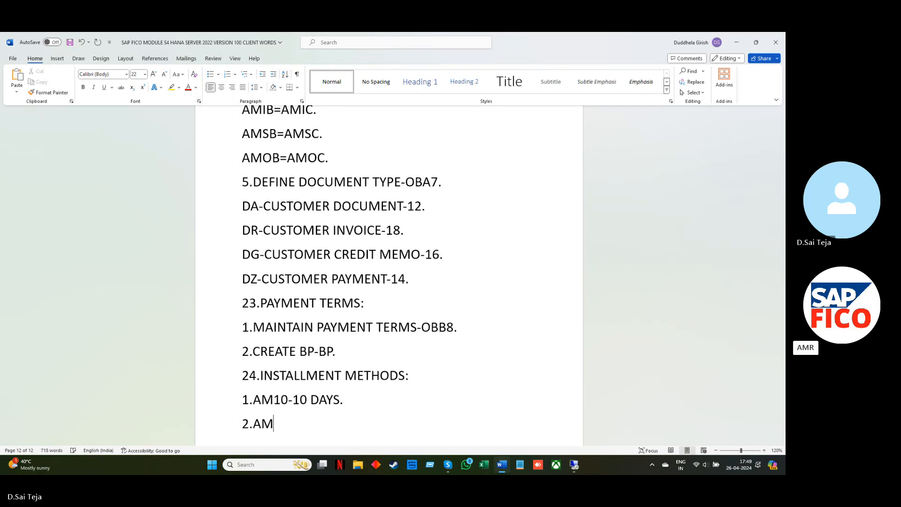
{"action": "type", "text": "20-20"}
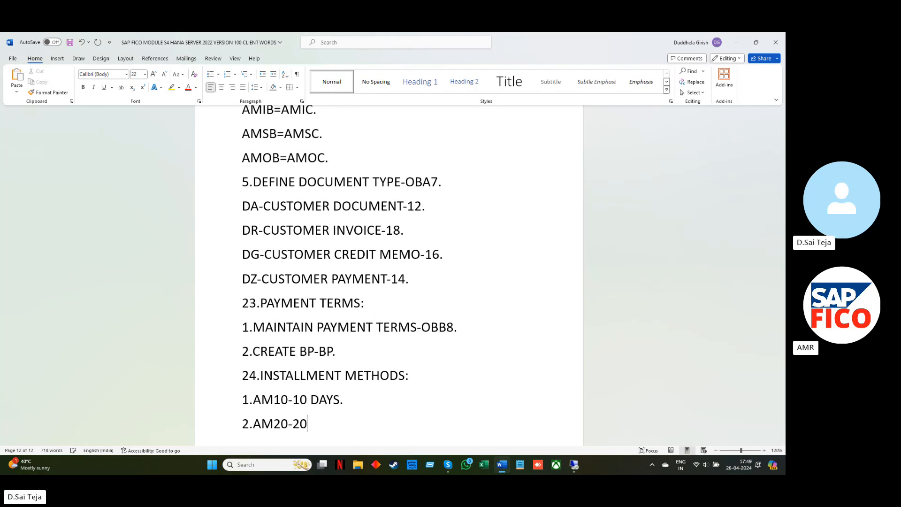
{"action": "type", "text": " DAYS"}
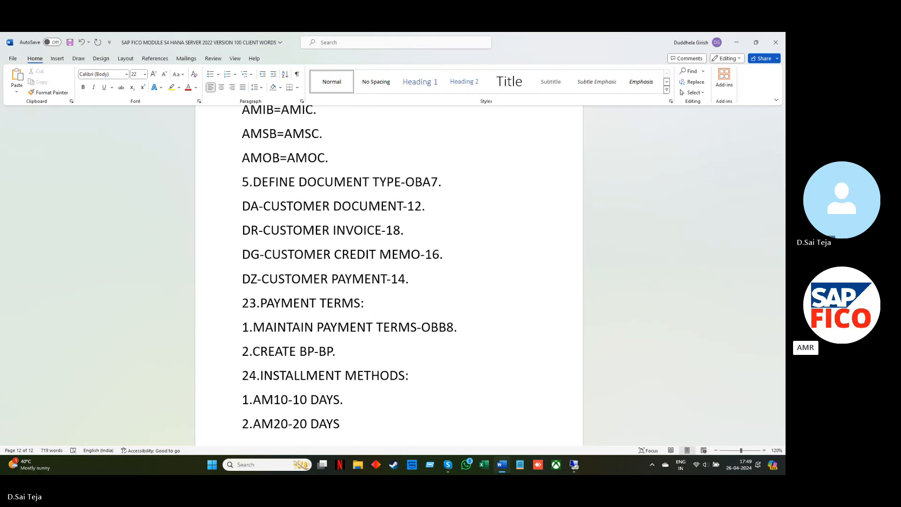
{"action": "type", "text": "."}
{"action": "key", "text": "Return"}
Add the line "3.AMIP-INSTALLMENT PAYMENT TERMS." as the third installment methods note
{"action": "type", "text": "3.A"}
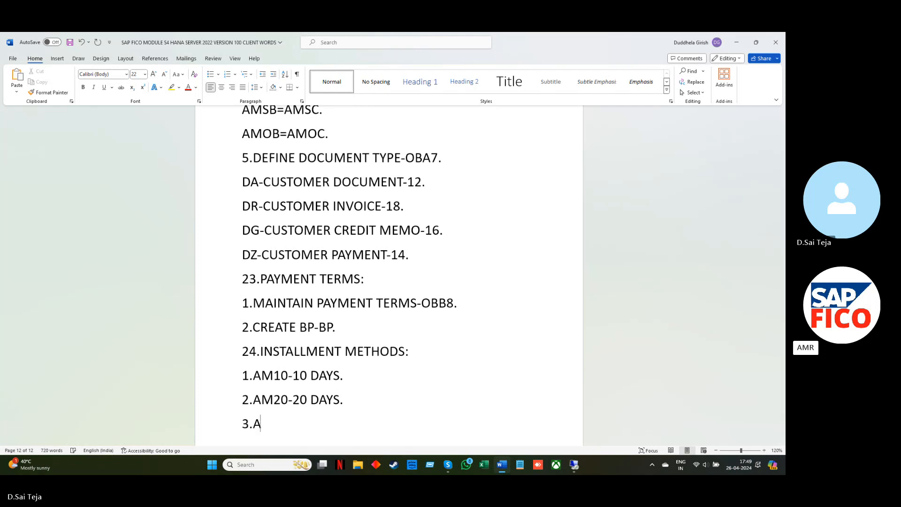
{"action": "type", "text": "MIP-IN"}
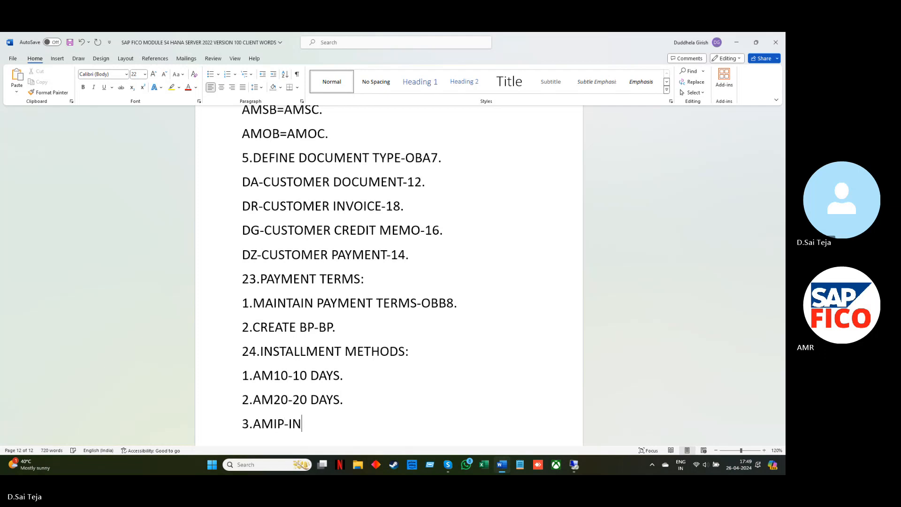
{"action": "type", "text": "STALL"}
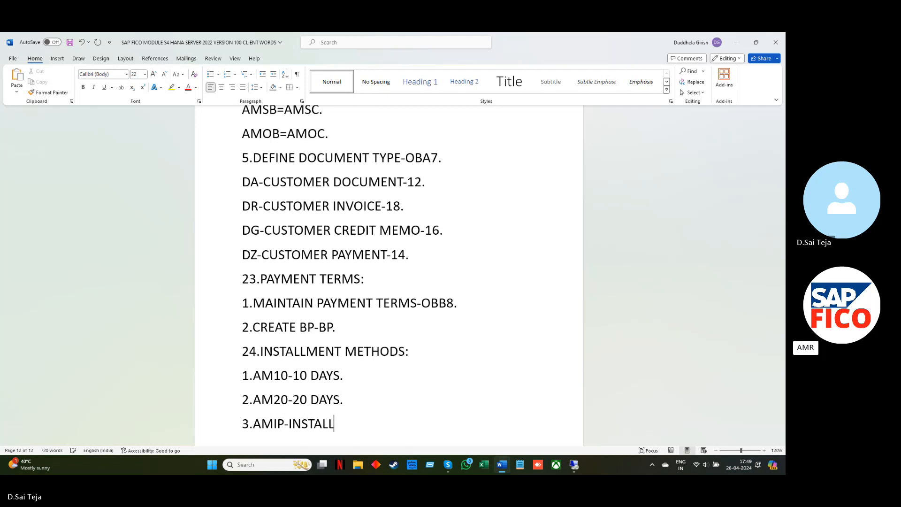
{"action": "type", "text": "MENT"}
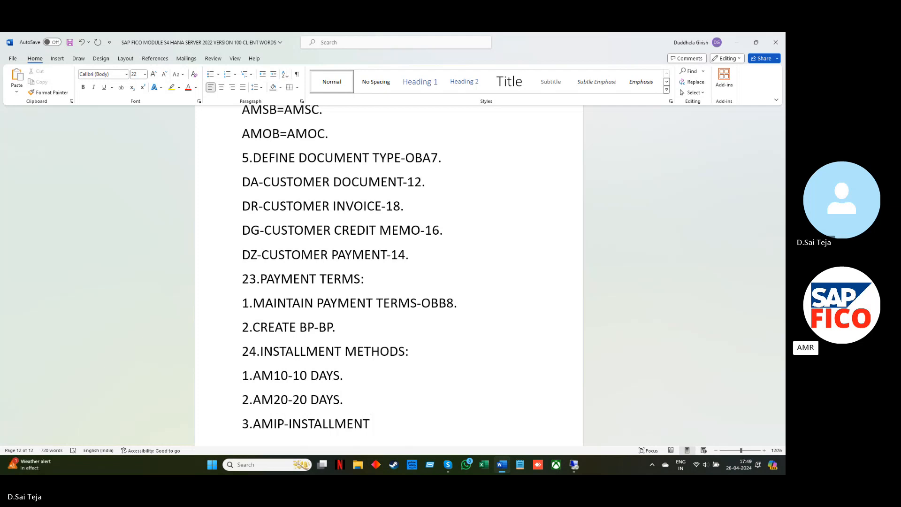
{"action": "type", "text": " PAYMENT T"}
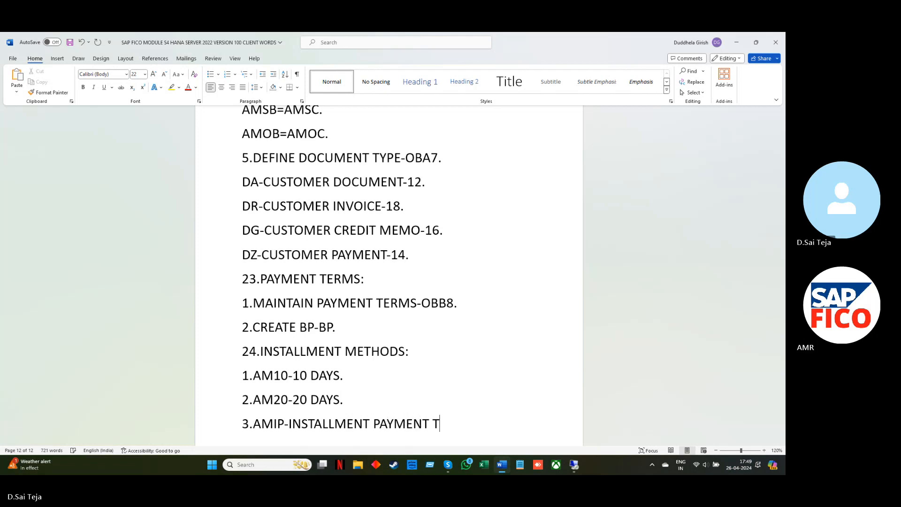
{"action": "type", "text": "ERMS."}
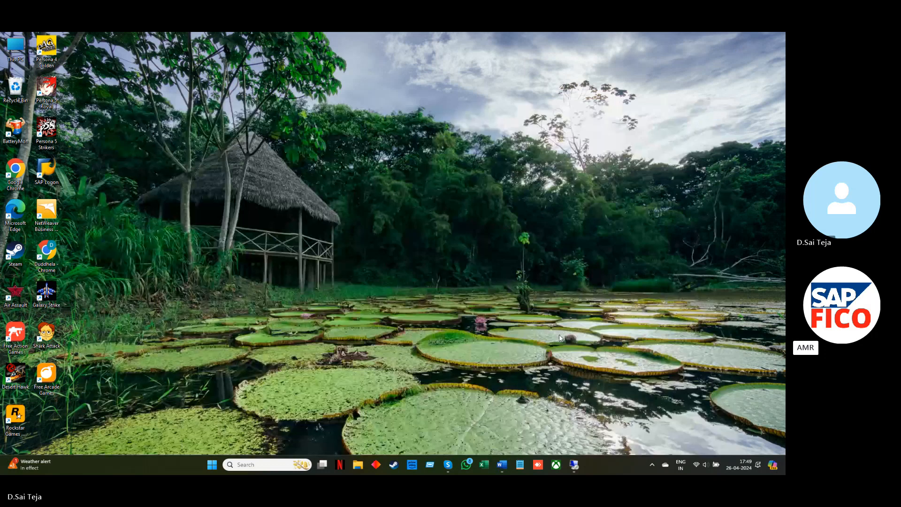
{"action": "mouse_move", "coordinate": [571, 459]}
{"action": "left_click", "coordinate": [572, 441]}
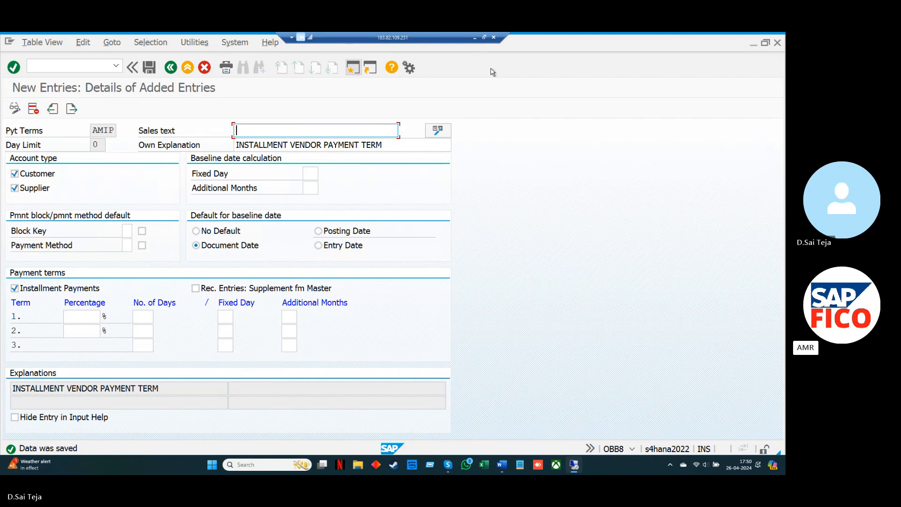
{"action": "left_click", "coordinate": [475, 38]}
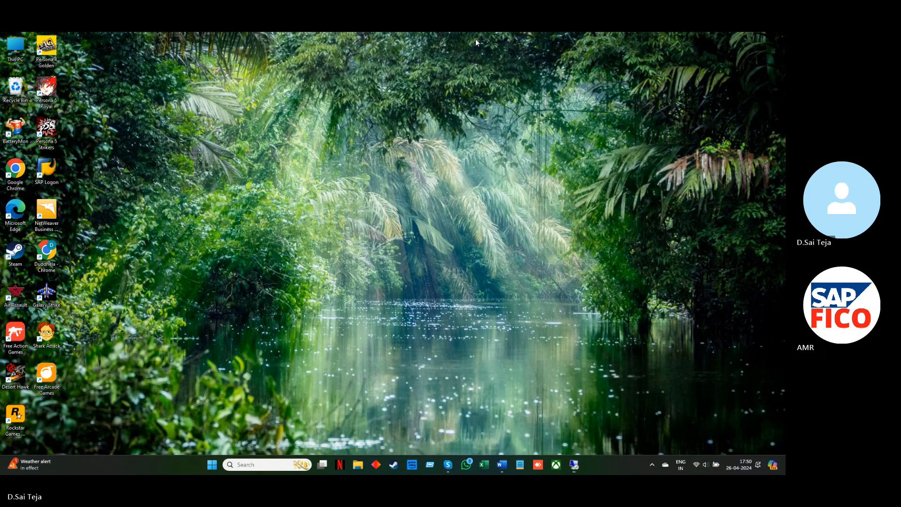
In the Word document, add the line "4.ASSIGN MAIN TERM PAYMENTS TO SUB PAYMENT TERMS-OBB9." below the AMIP line
{"action": "mouse_move", "coordinate": [502, 465]}
{"action": "left_click", "coordinate": [489, 427]}
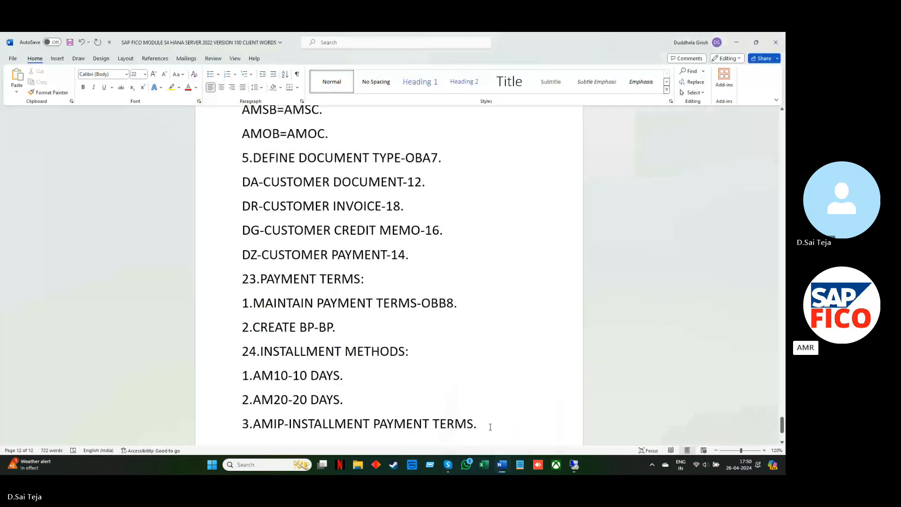
{"action": "key", "text": "Return"}
{"action": "type", "text": "4"}
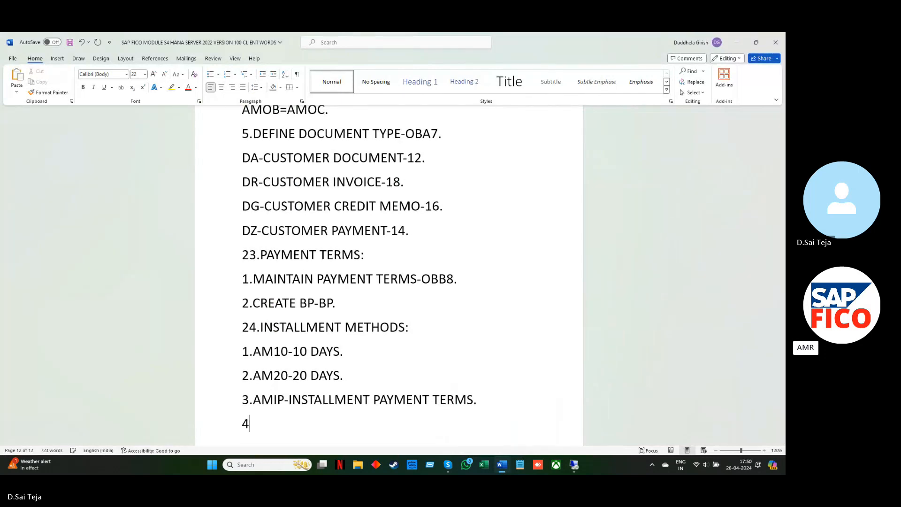
{"action": "type", "text": ".ASSIGN MAIN "}
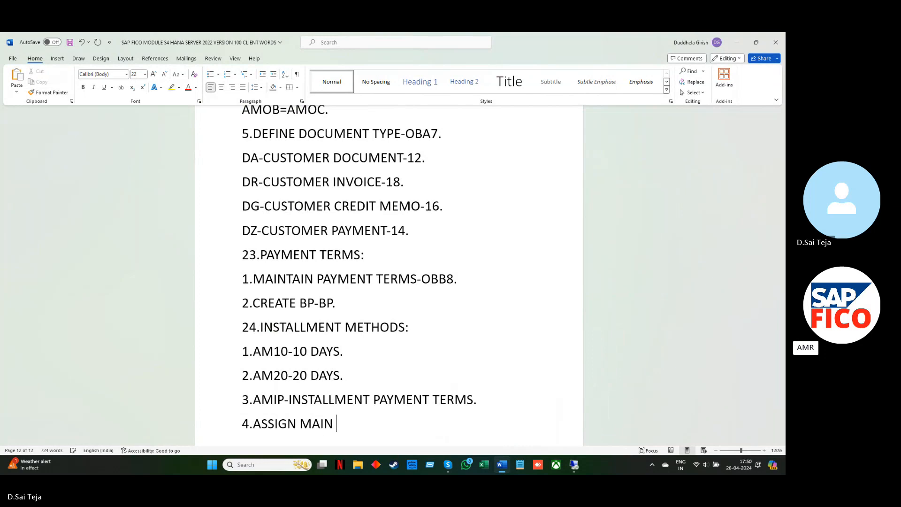
{"action": "type", "text": "TERM PA"}
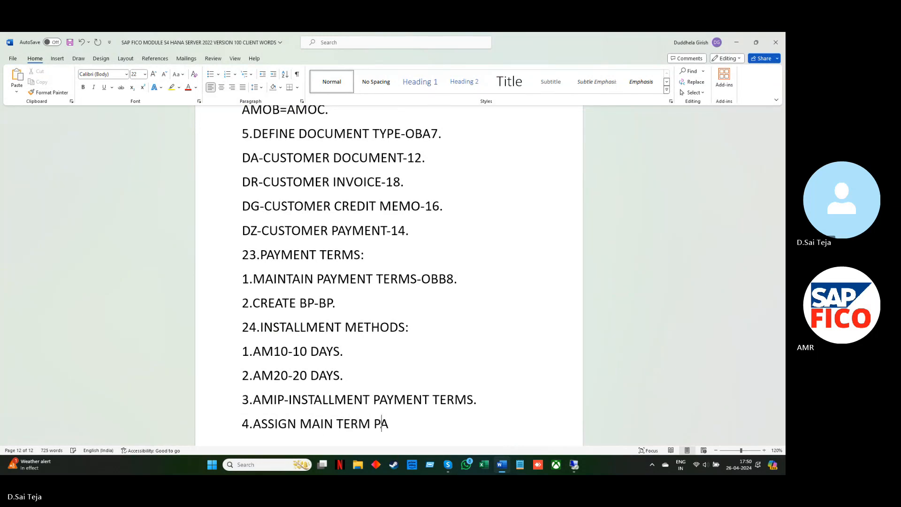
{"action": "type", "text": "YMENTS TO SUB"}
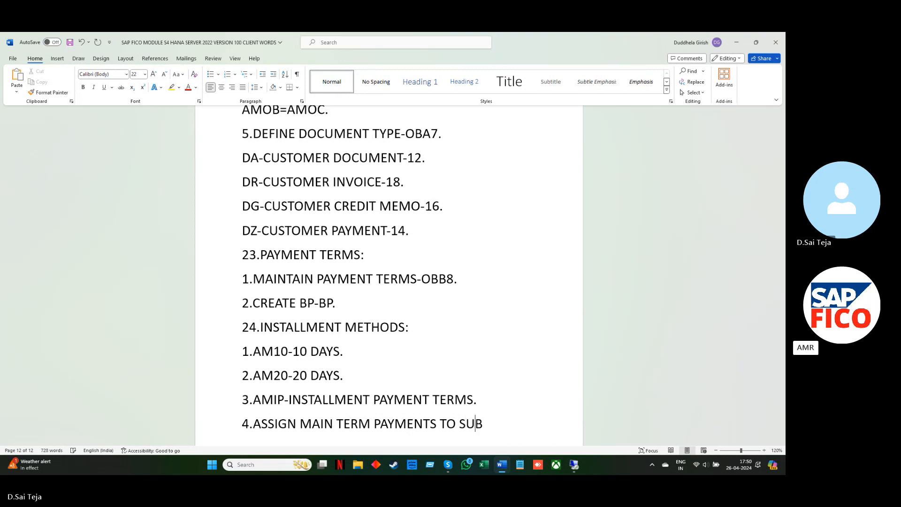
{"action": "type", "text": " PAYMENT TERMS"}
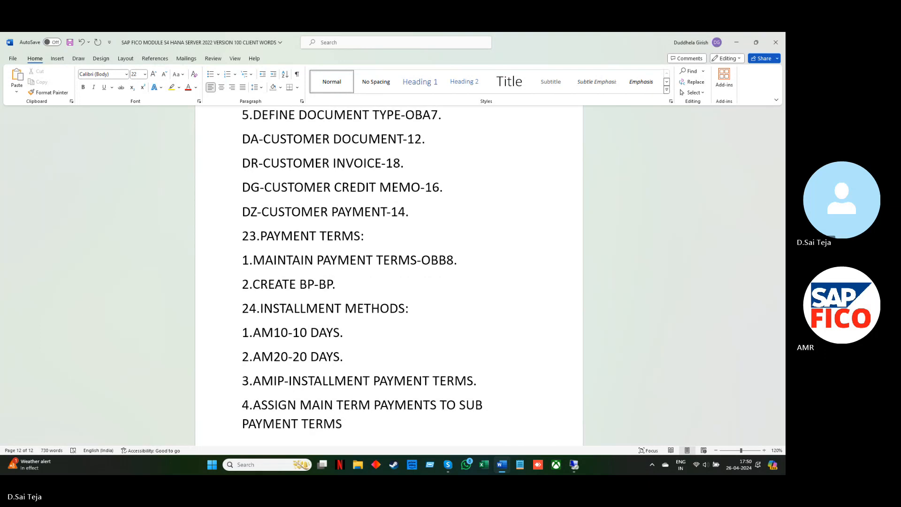
{"action": "type", "text": "-OBB9."}
Switch back to SAP and leave the AMIP entry for the Terms of Payment overview
{"action": "left_click", "coordinate": [739, 44]}
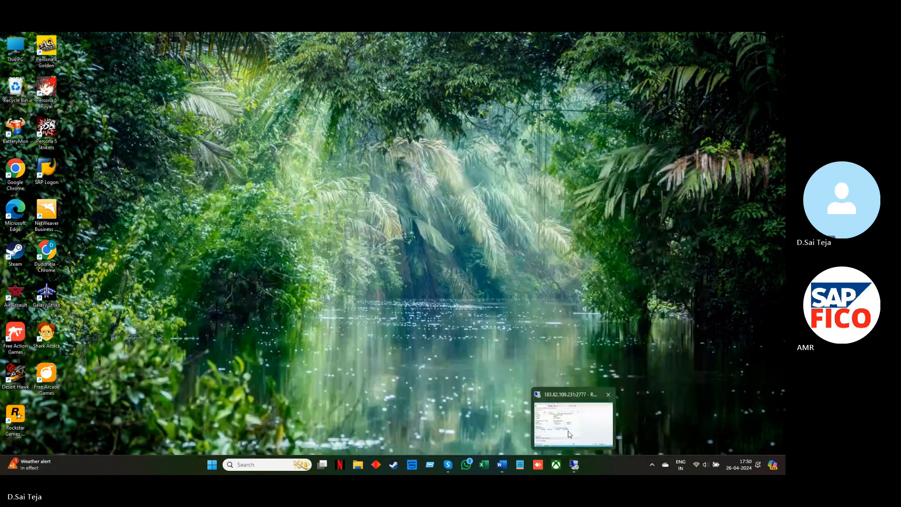
{"action": "left_click", "coordinate": [573, 465]}
{"action": "key", "text": "F3"}
{"action": "key", "text": "F3"}
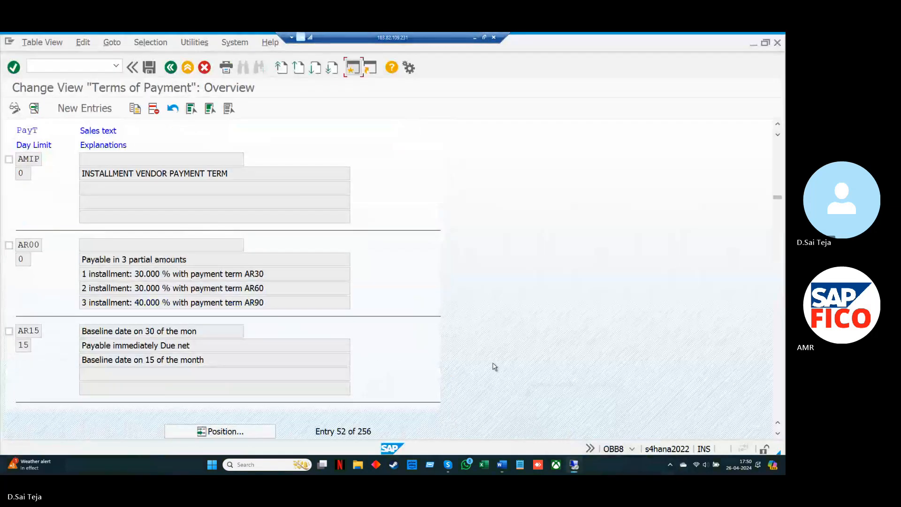
Open transaction OBB9 and start adding new entries to the holdback/retainage payment terms
{"action": "type", "text": "OBB9"}
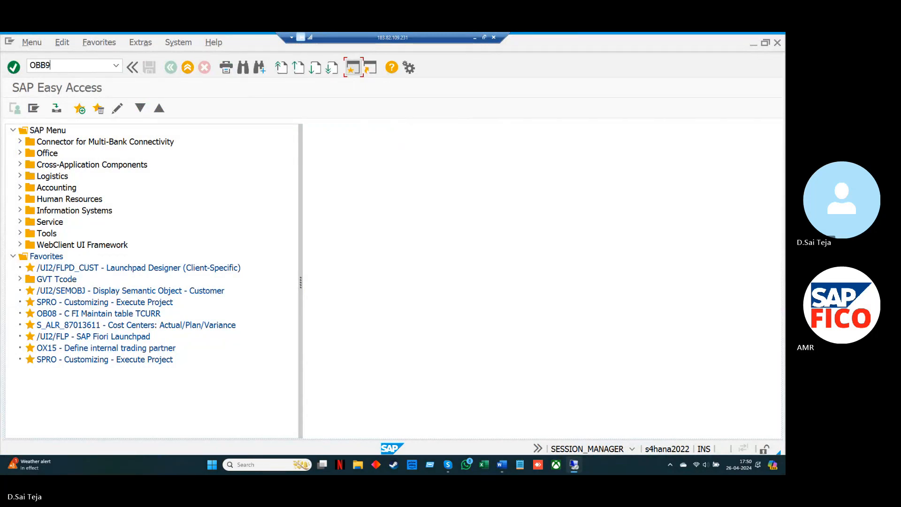
{"action": "key", "text": "Return"}
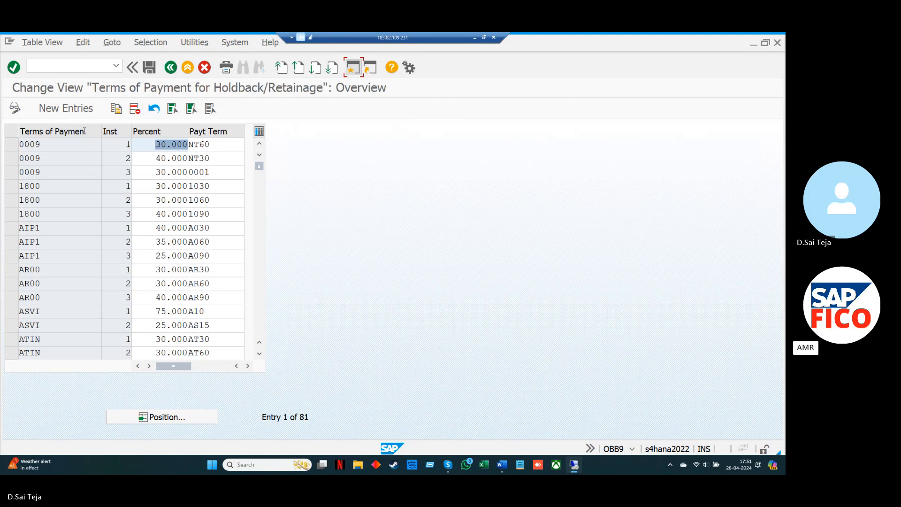
{"action": "left_click", "coordinate": [81, 118]}
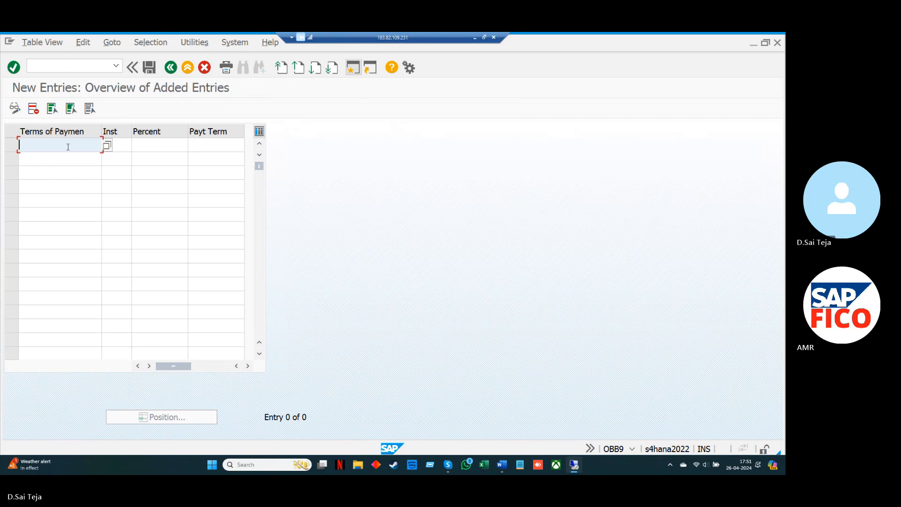
Fill the first row with main payment term AMIP, installment 1, percent 5 and sub payment term AM10
{"action": "type", "text": "AM"}
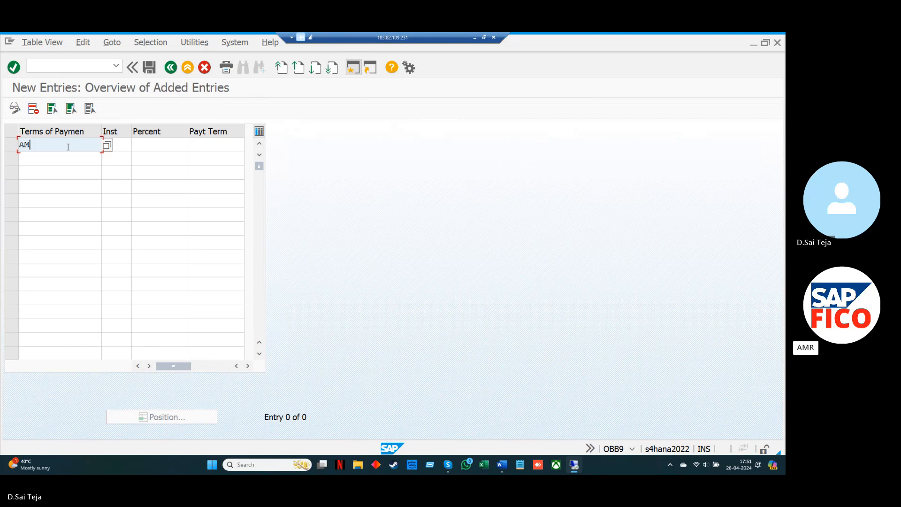
{"action": "type", "text": "IP"}
{"action": "left_click", "coordinate": [121, 146]}
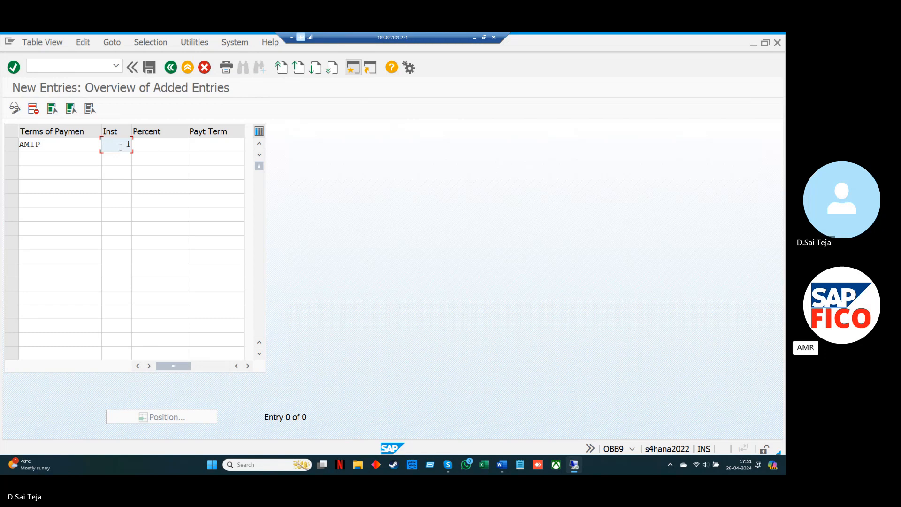
{"action": "left_click", "coordinate": [146, 144]}
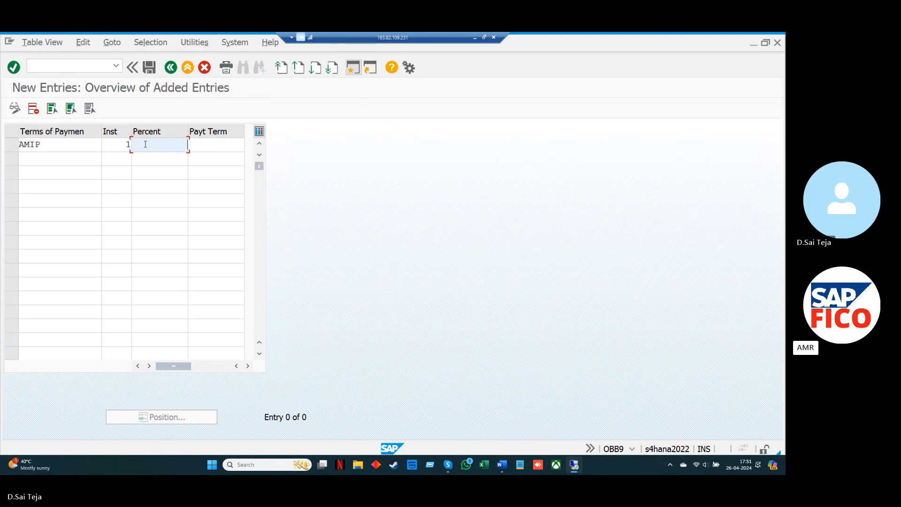
{"action": "type", "text": "5"}
{"action": "left_click", "coordinate": [207, 146]}
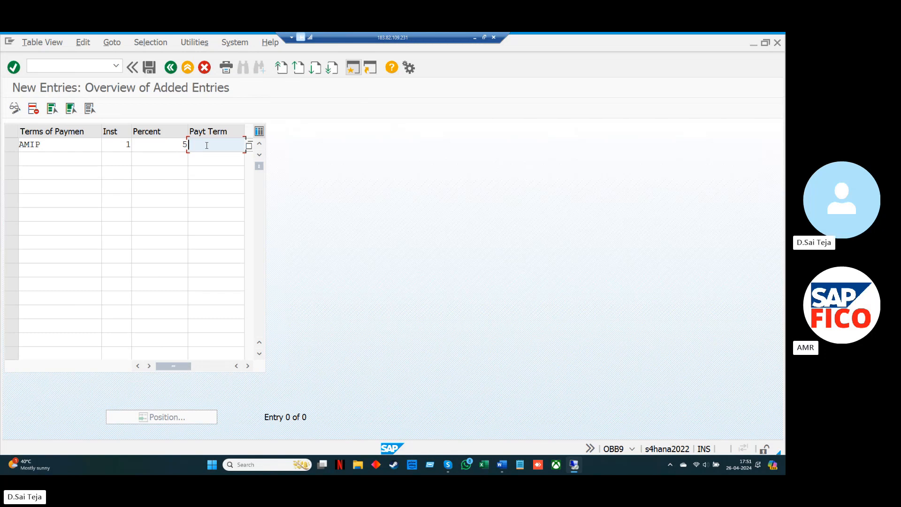
{"action": "type", "text": "A"}
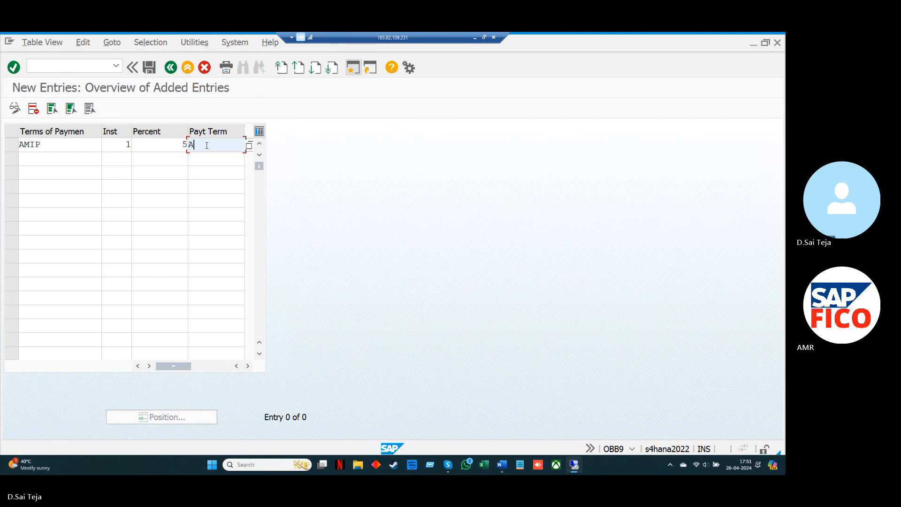
{"action": "type", "text": "M10"}
Enter AMIP in the second row with installment 2 and percent 5
{"action": "left_click", "coordinate": [81, 161]}
{"action": "type", "text": "A"}
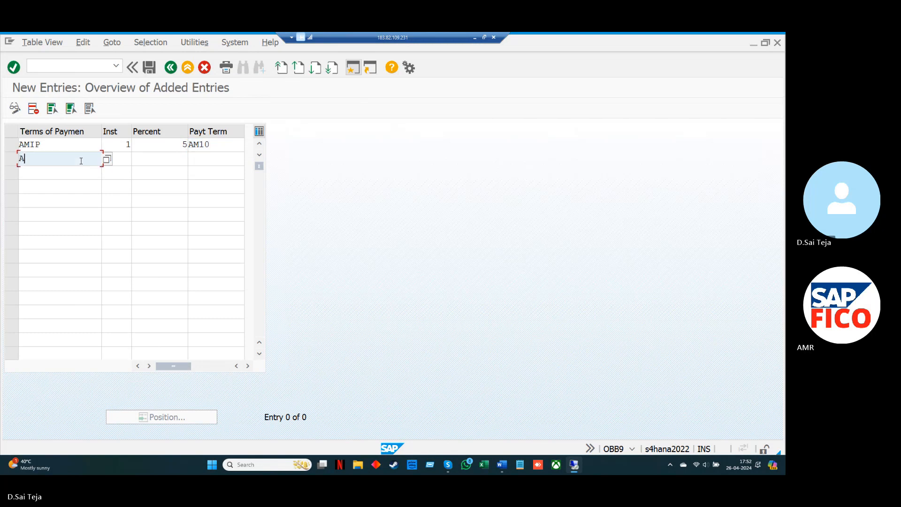
{"action": "type", "text": "MIP"}
{"action": "key", "text": "Tab"}
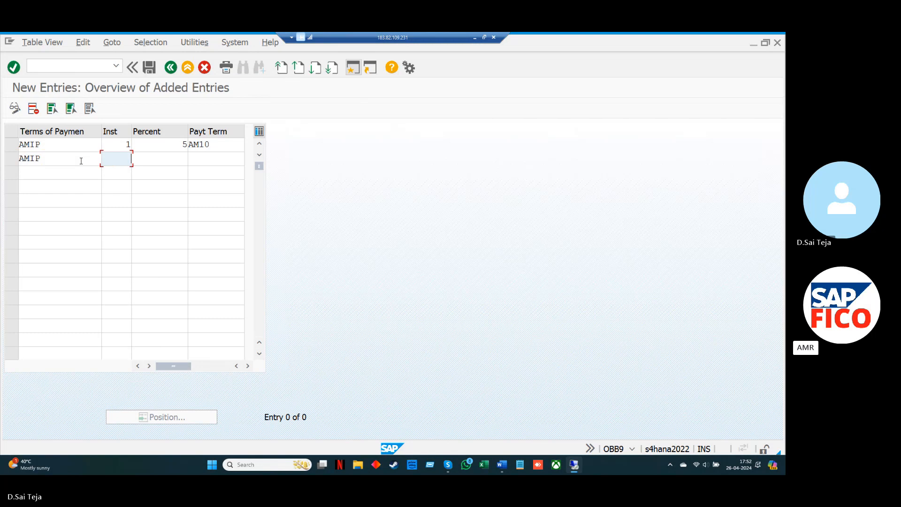
{"action": "type", "text": "2"}
{"action": "key", "text": "Tab"}
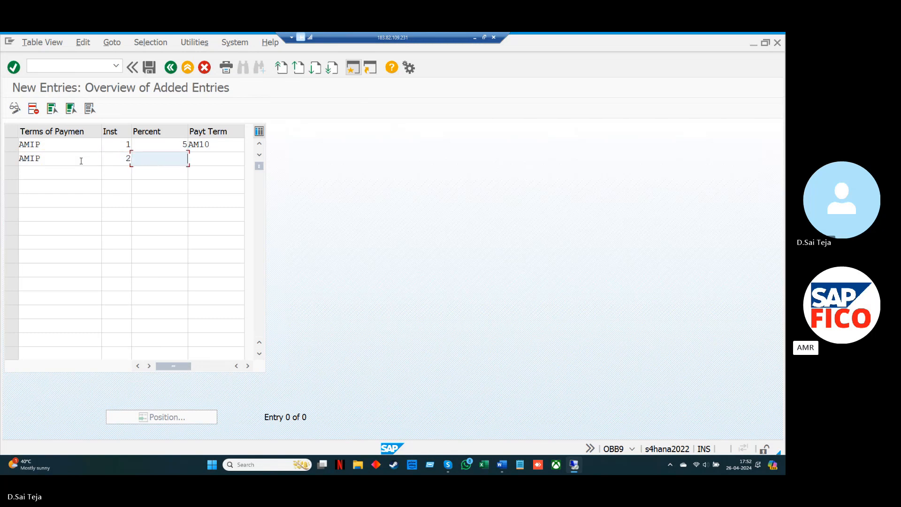
{"action": "type", "text": "5"}
Set the percent of both AMIP installments to 50
{"action": "key", "text": "Up"}
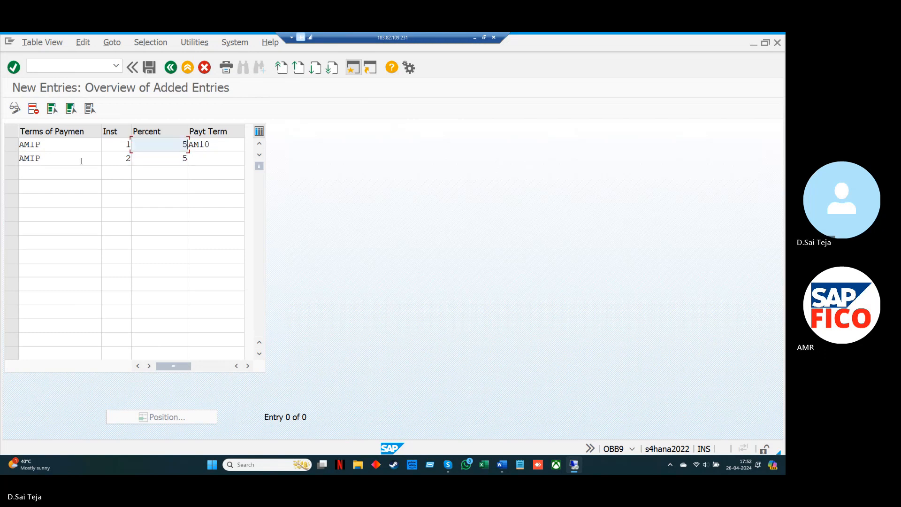
{"action": "type", "text": "0"}
{"action": "key", "text": "Down"}
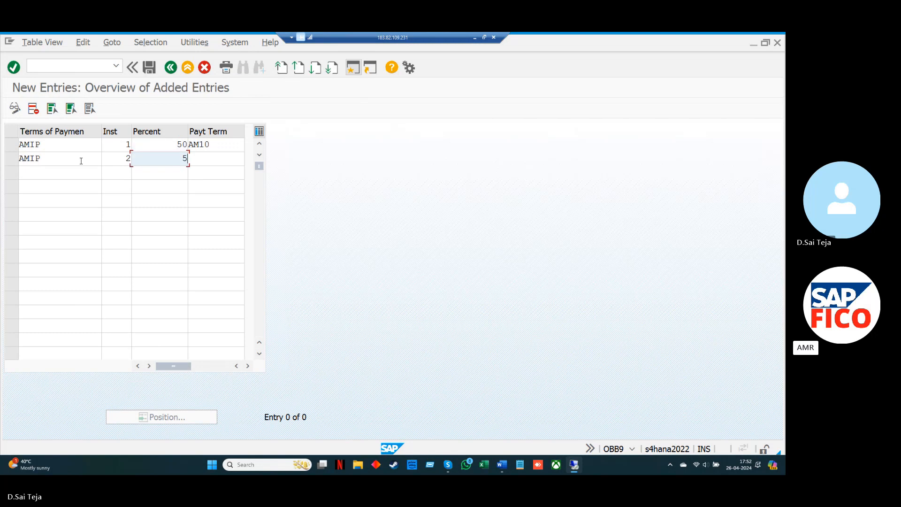
{"action": "type", "text": "0"}
Assign sub payment term AM20 to the second AMIP installment and validate the entries
{"action": "key", "text": "Tab"}
{"action": "type", "text": "AM"}
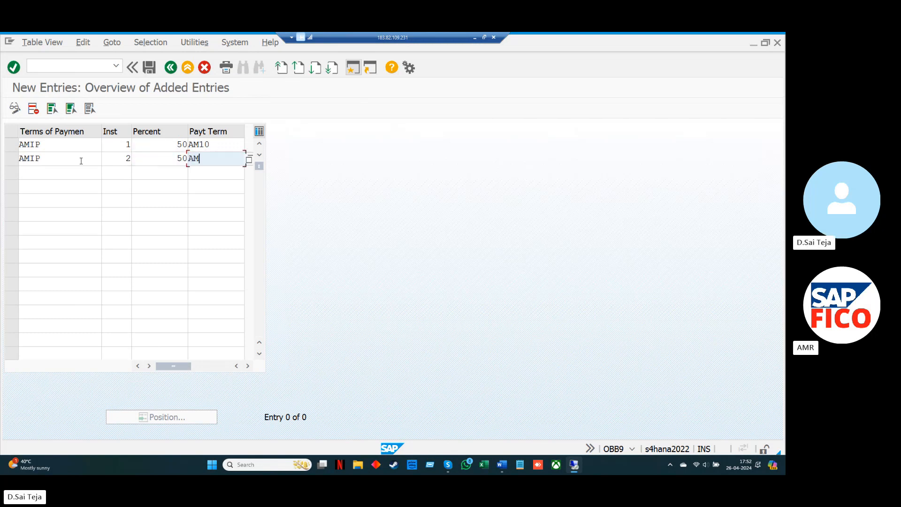
{"action": "type", "text": "20"}
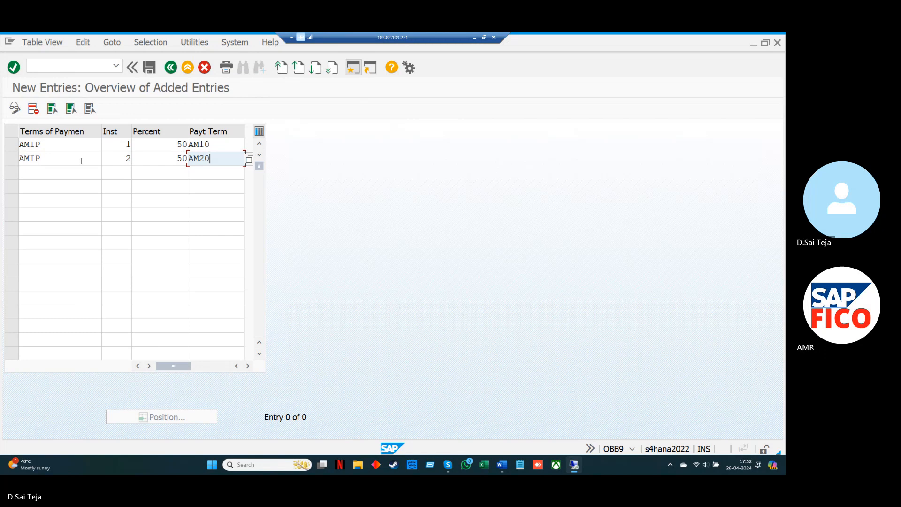
{"action": "key", "text": "Return"}
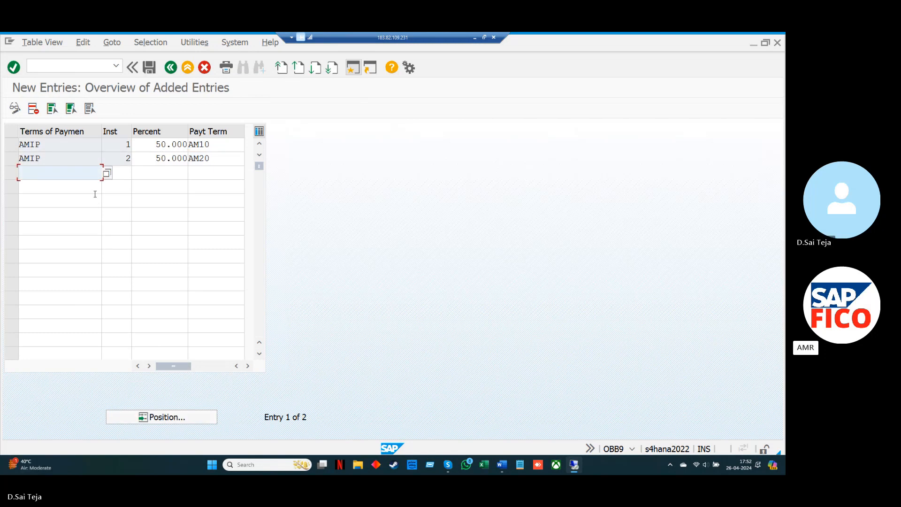
Save the AMIP installment entries under the proposed customizing request and return to SAP Easy Access
{"action": "left_click", "coordinate": [150, 71]}
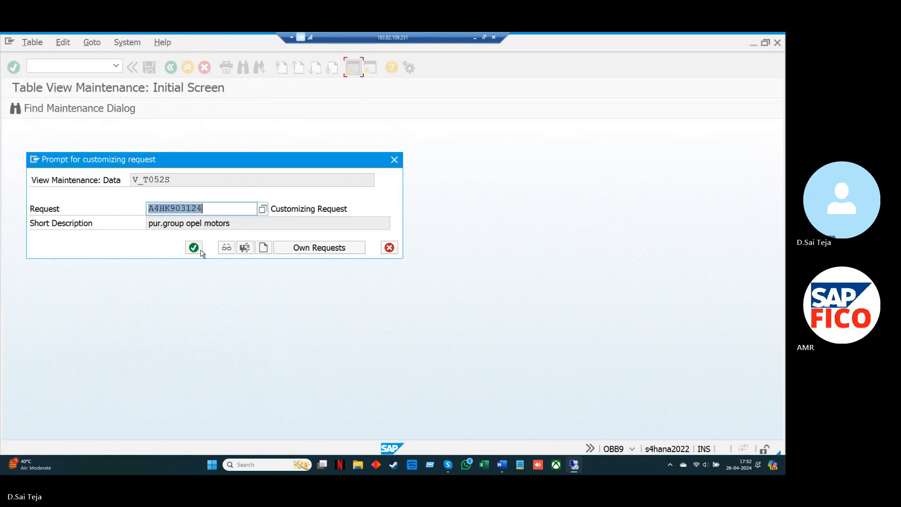
{"action": "left_click", "coordinate": [194, 248]}
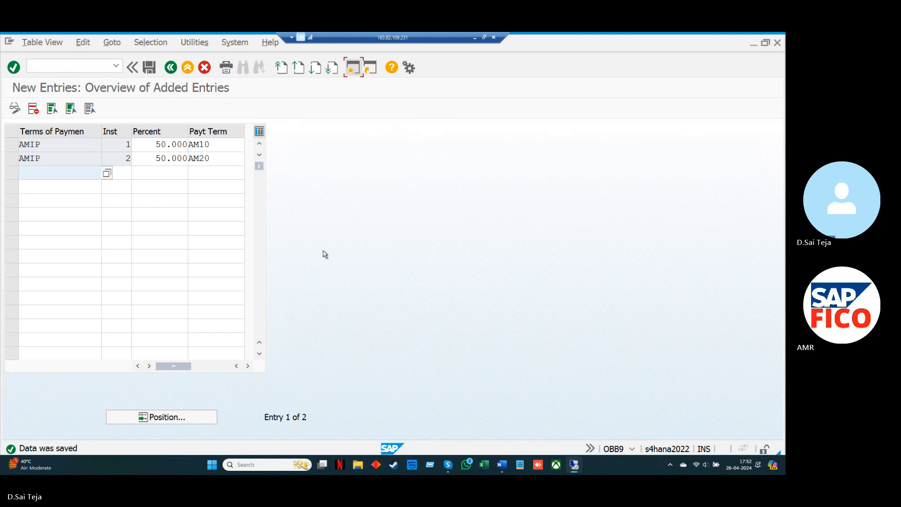
{"action": "key", "text": "F3"}
{"action": "key", "text": "F3"}
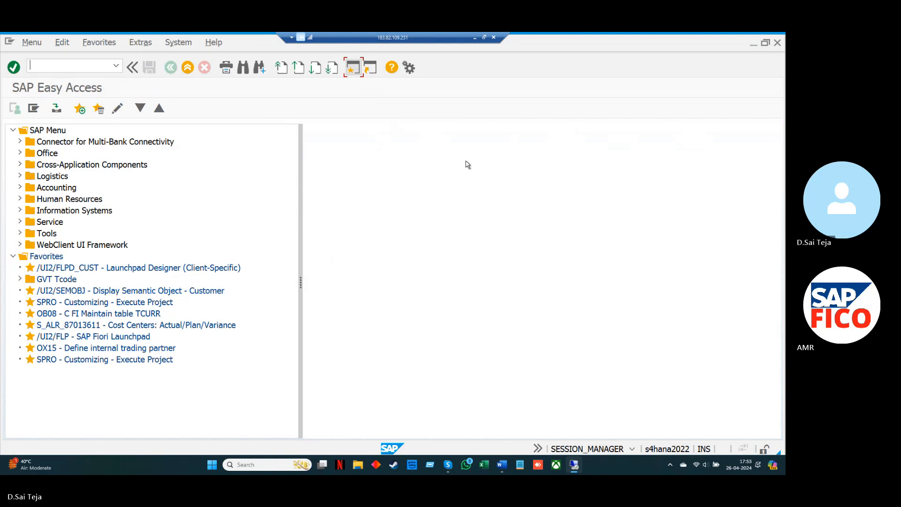
Switch to the Word document and add the line "5.CREATE BP-BP." below the OBB9 assignment line
{"action": "left_click", "coordinate": [477, 40]}
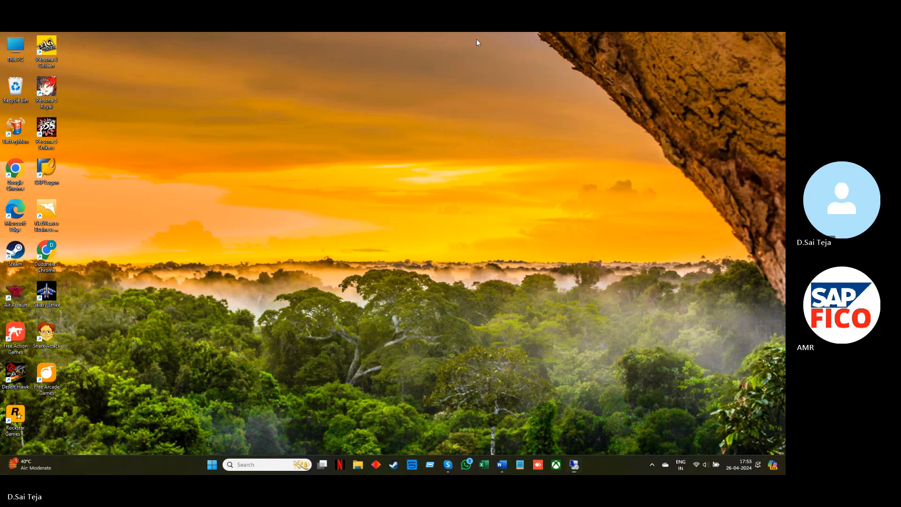
{"action": "mouse_move", "coordinate": [502, 464]}
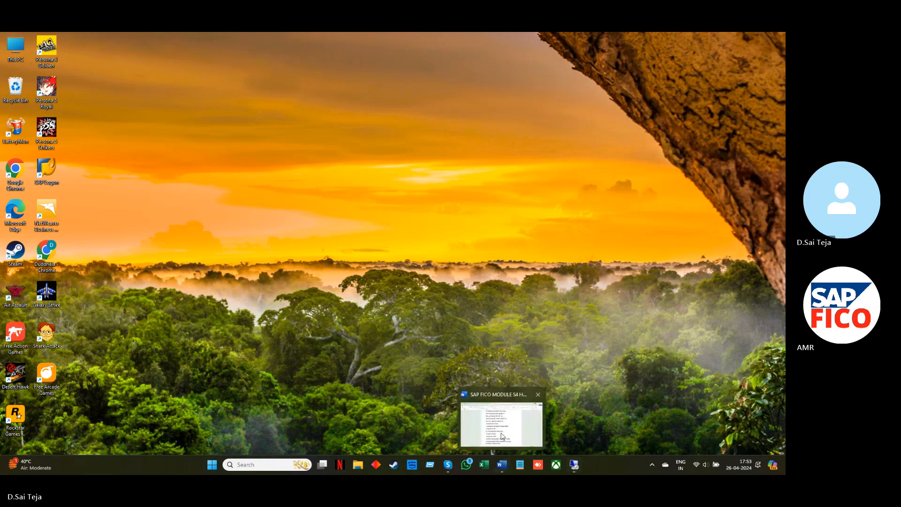
{"action": "left_click", "coordinate": [502, 432]}
{"action": "key", "text": "Return"}
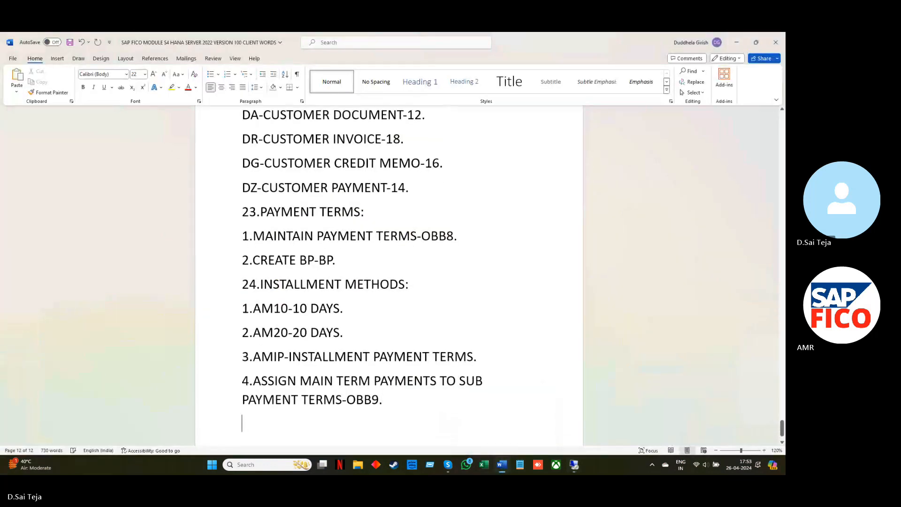
{"action": "type", "text": "5.C"}
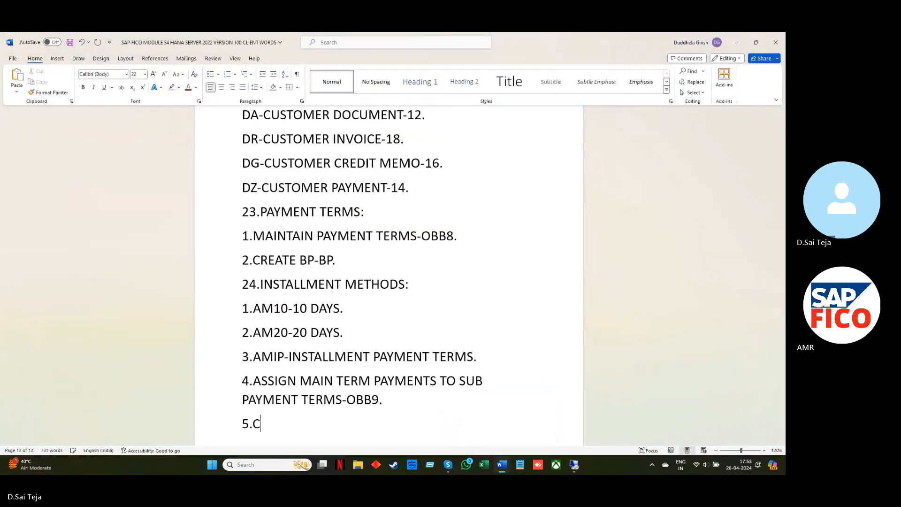
{"action": "type", "text": "REATE BP-BP."}
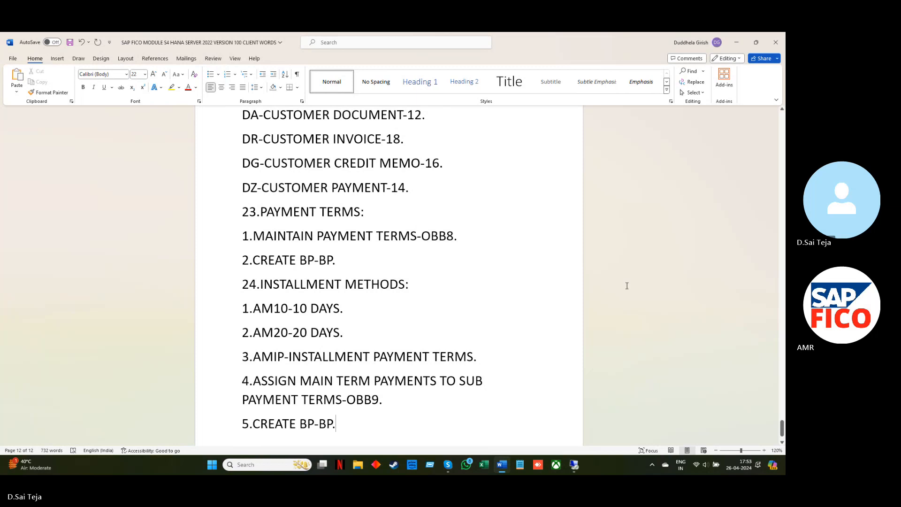
Switch back to SAP and open transaction BP
{"action": "left_click", "coordinate": [736, 43]}
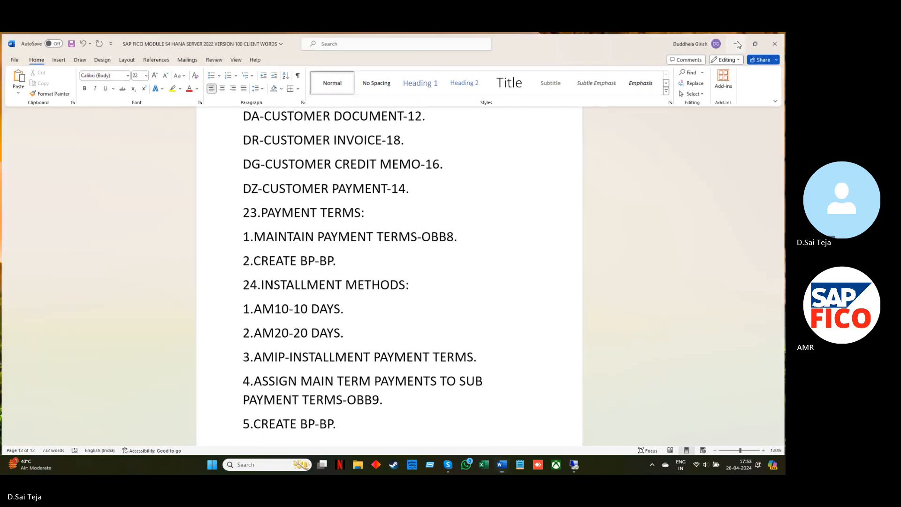
{"action": "mouse_move", "coordinate": [574, 464]}
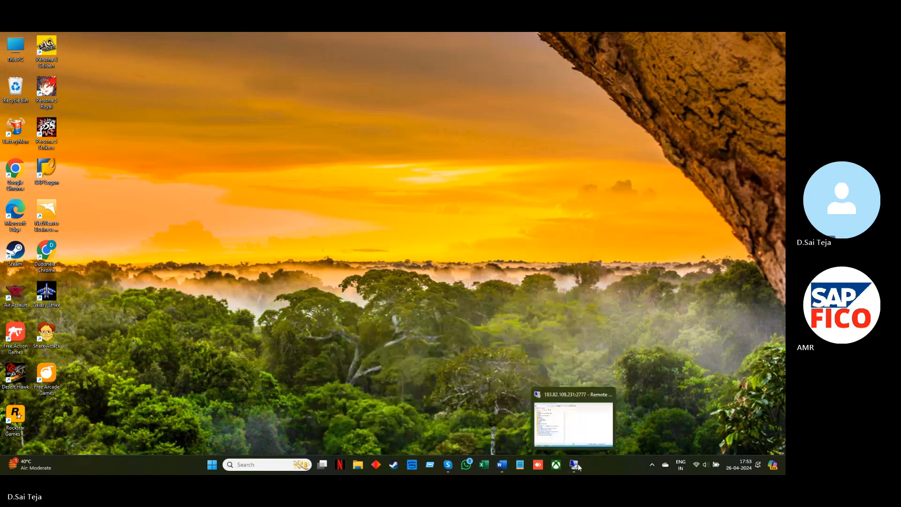
{"action": "left_click", "coordinate": [572, 434]}
{"action": "type", "text": "BP"}
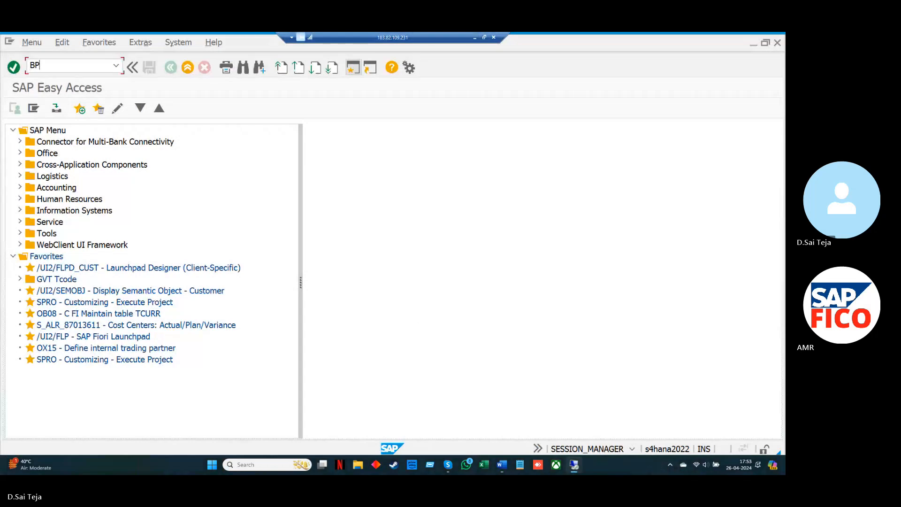
{"action": "key", "text": "Return"}
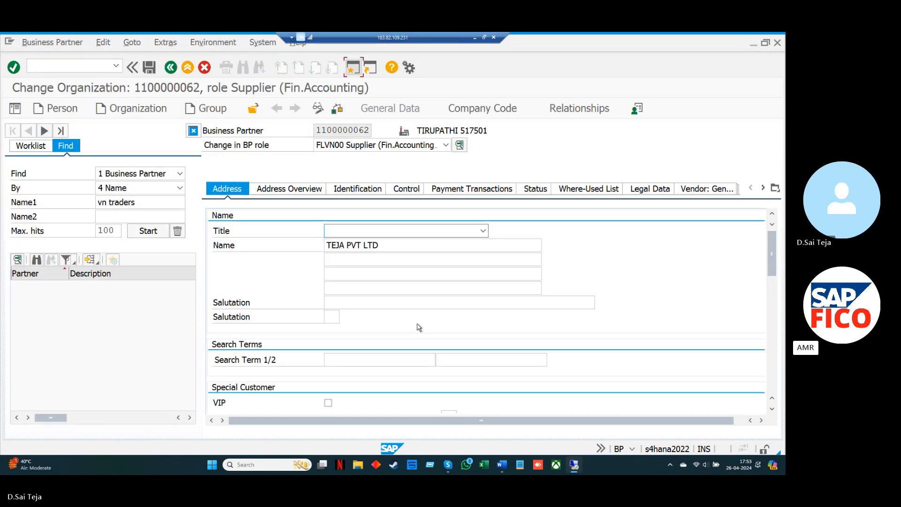
Start creating an organization business partner in the role FLVN00 Supplier (Fin.Accounting)
{"action": "left_click", "coordinate": [137, 110]}
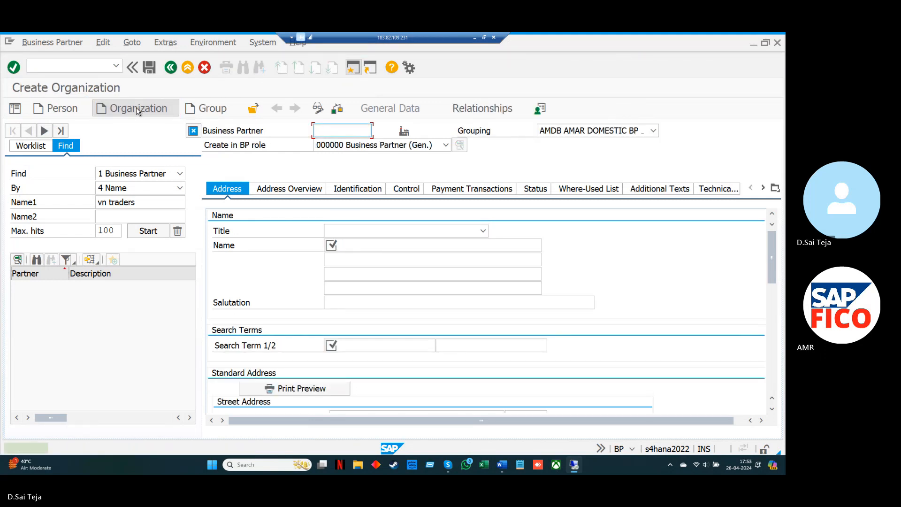
{"action": "left_click", "coordinate": [446, 145]}
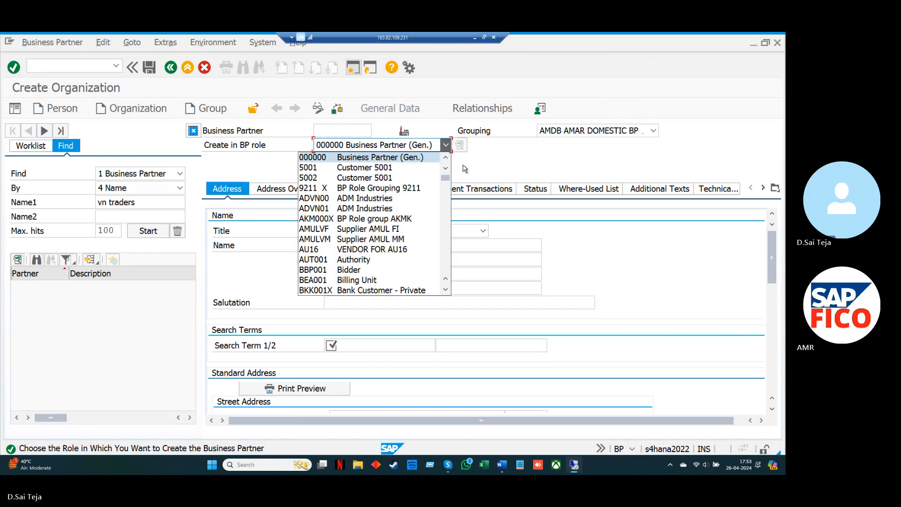
{"action": "key", "text": "z"}
{"action": "key", "text": "l"}
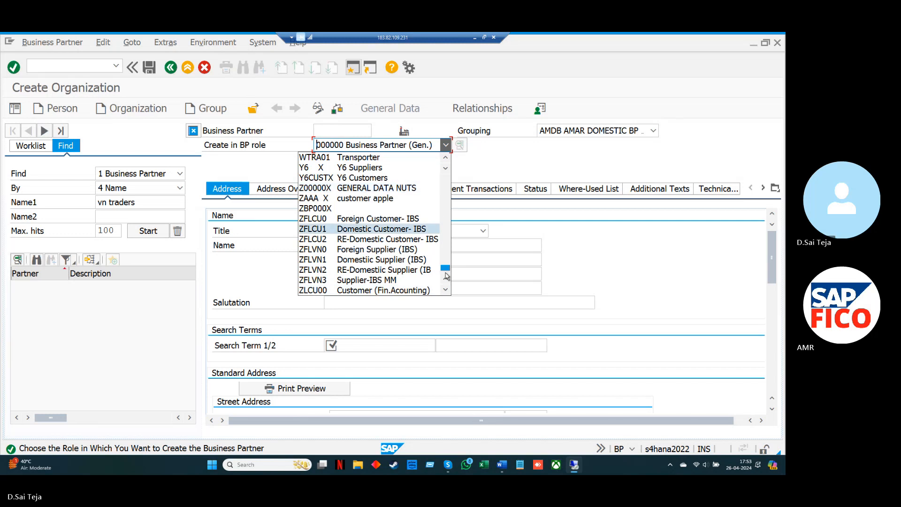
{"action": "left_click", "coordinate": [446, 290]}
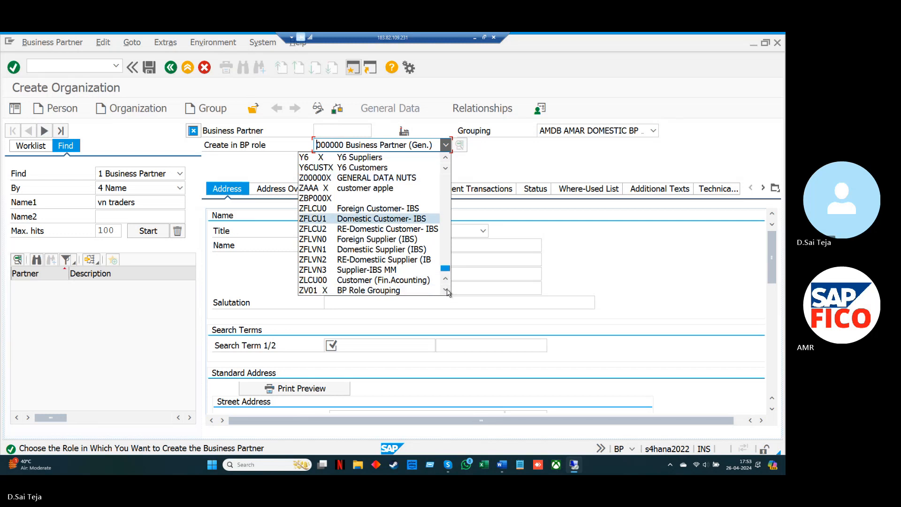
{"action": "left_click", "coordinate": [447, 290]}
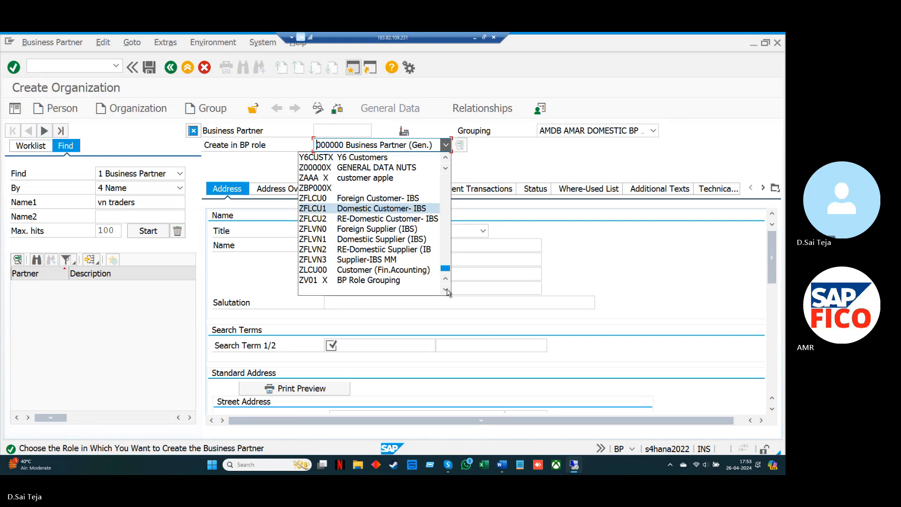
{"action": "scroll", "coordinate": [446, 290], "scroll_direction": "up", "scroll_amount": 1}
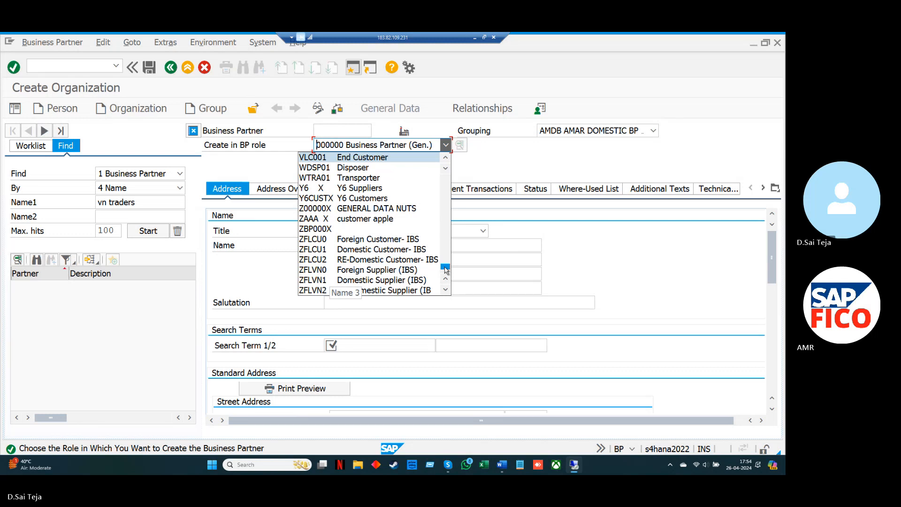
{"action": "left_click_drag", "start_coordinate": [445, 268], "coordinate": [445, 259]}
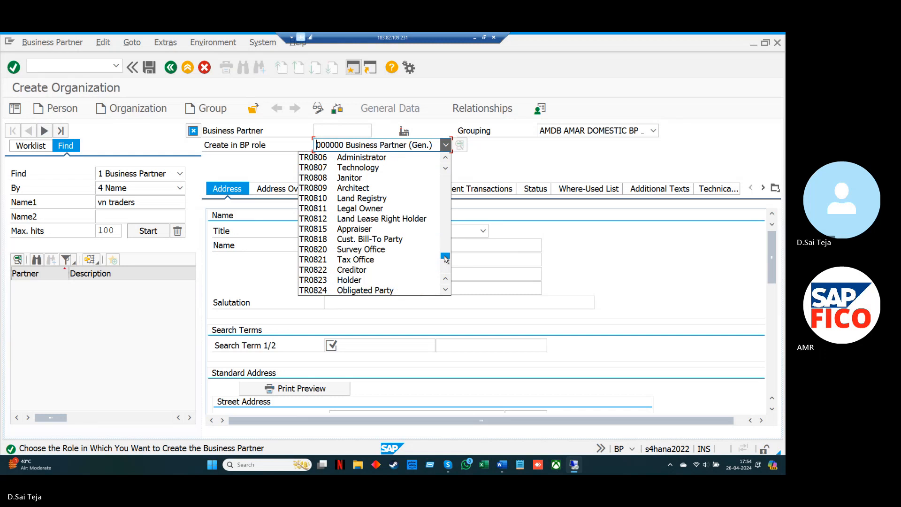
{"action": "left_click_drag", "start_coordinate": [444, 259], "coordinate": [443, 208]}
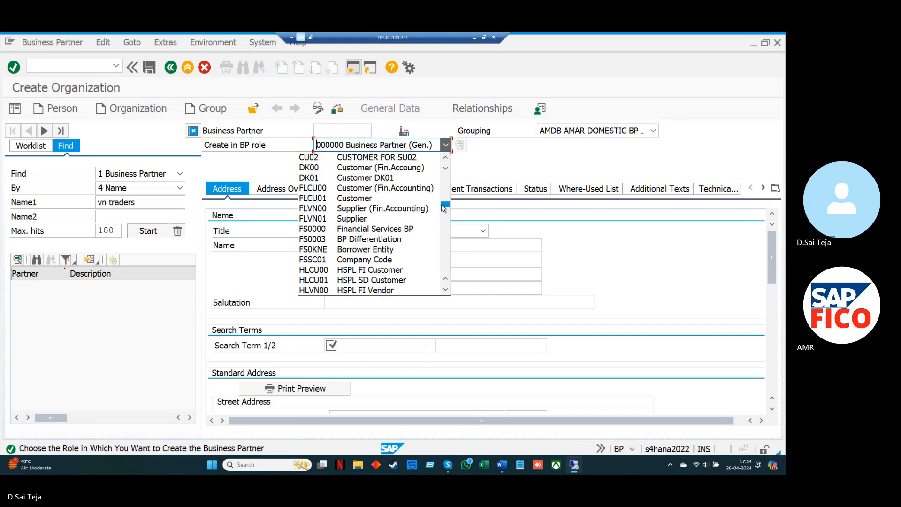
{"action": "left_click", "coordinate": [419, 211]}
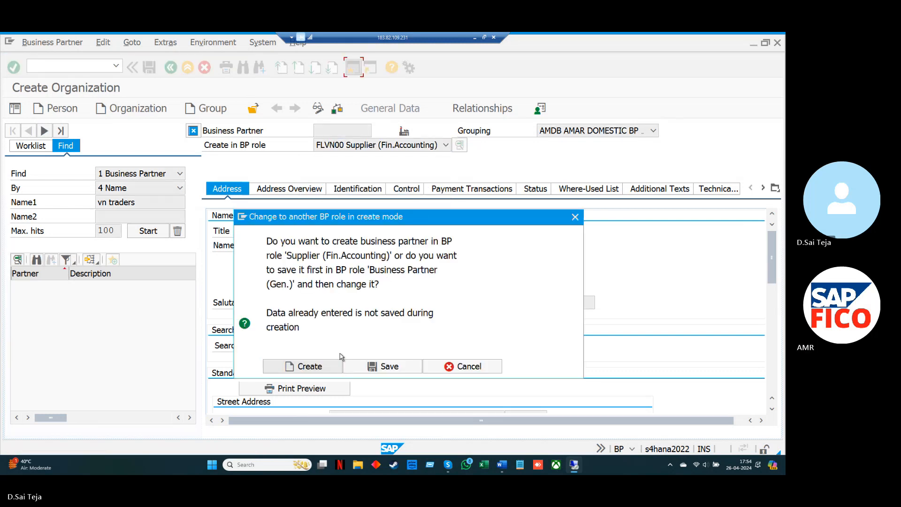
{"action": "left_click", "coordinate": [331, 371]}
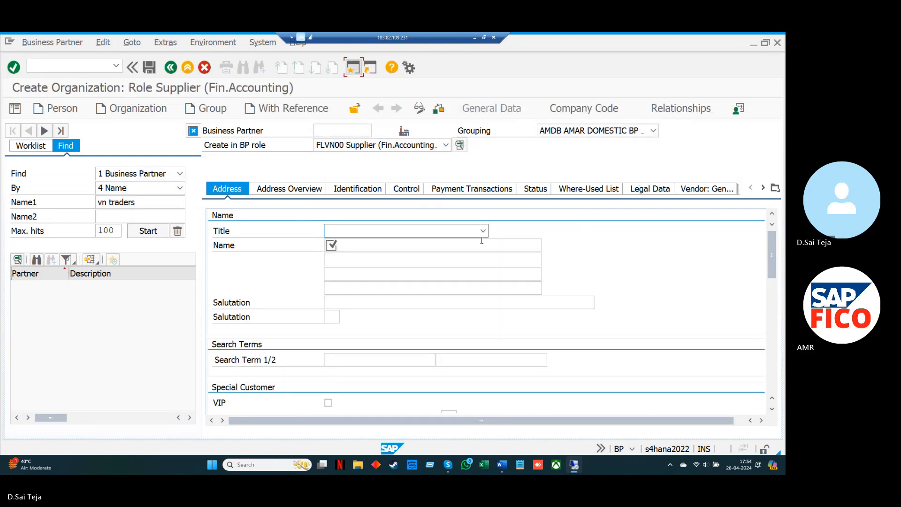
Enter GIRI PVT LTD as the name of the new supplier organization
{"action": "left_click", "coordinate": [426, 246]}
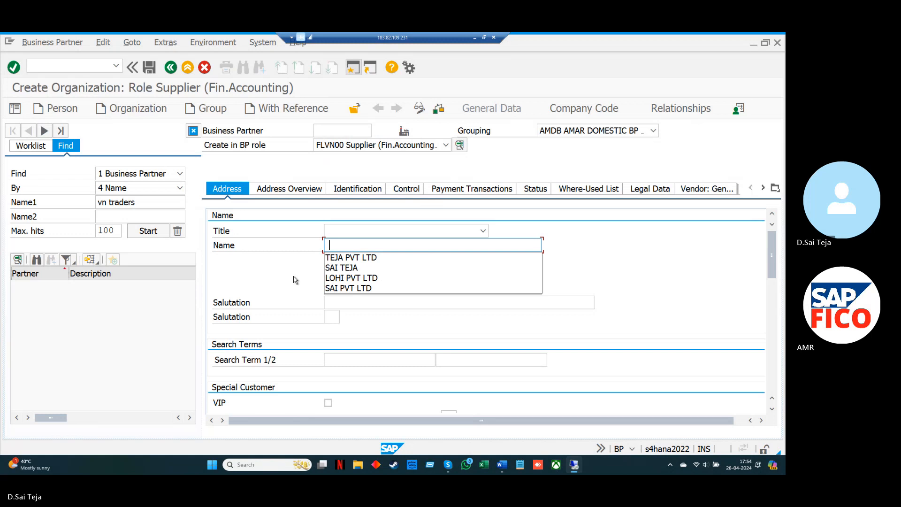
{"action": "key", "text": "BackSpace"}
{"action": "type", "text": "GI"}
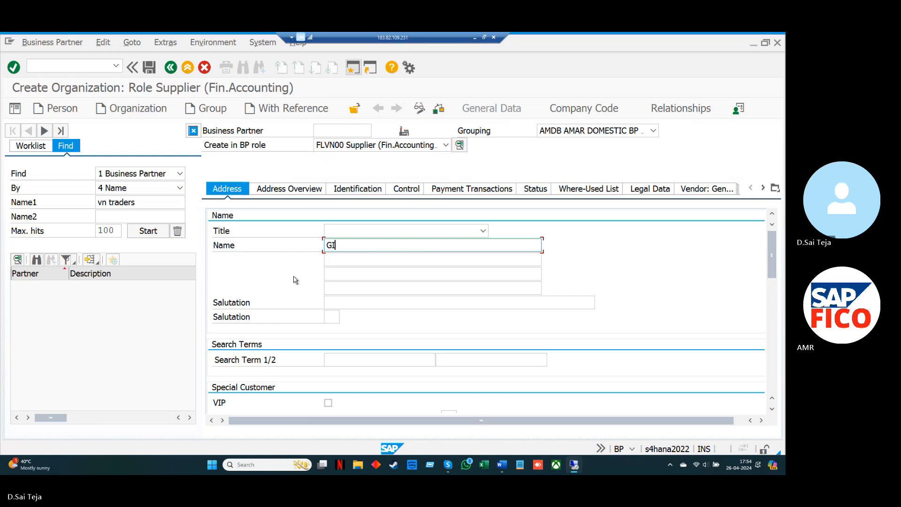
{"action": "type", "text": "RI PVT LTD"}
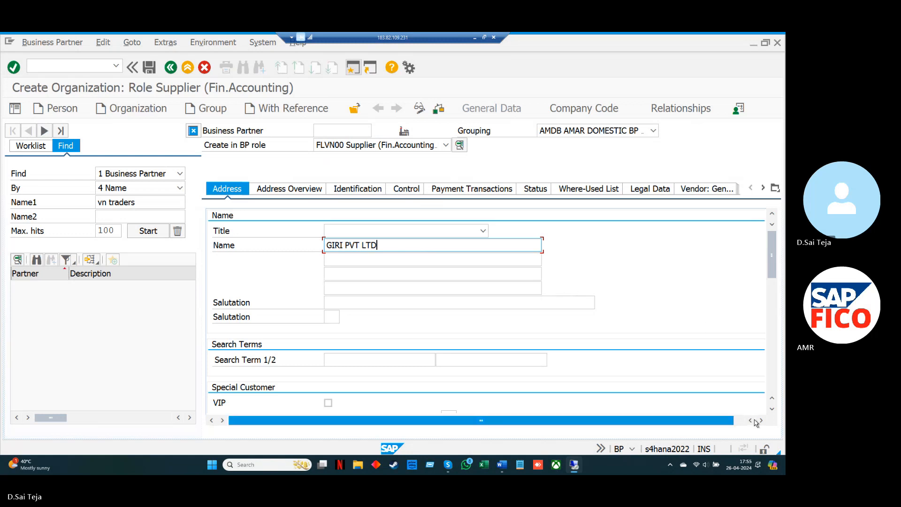
Enter the supplier's street name in the standard address
{"action": "left_click", "coordinate": [772, 411]}
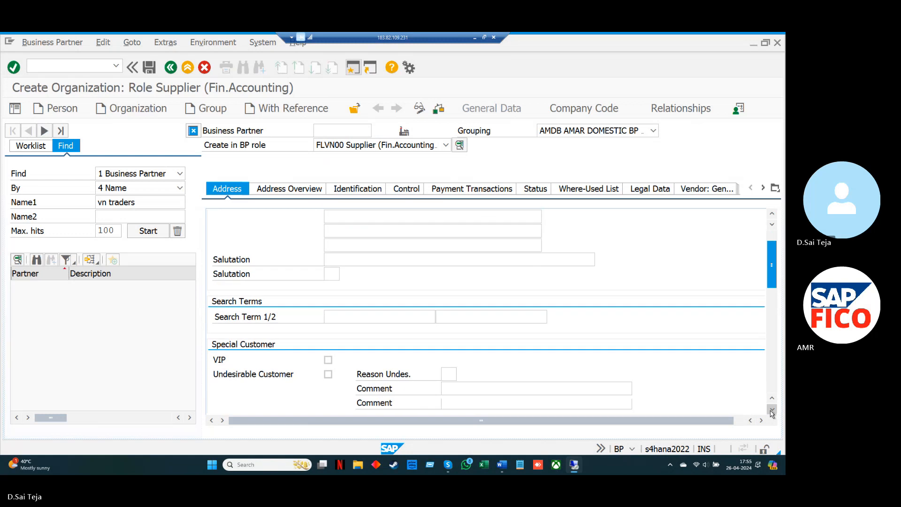
{"action": "left_click", "coordinate": [772, 411]}
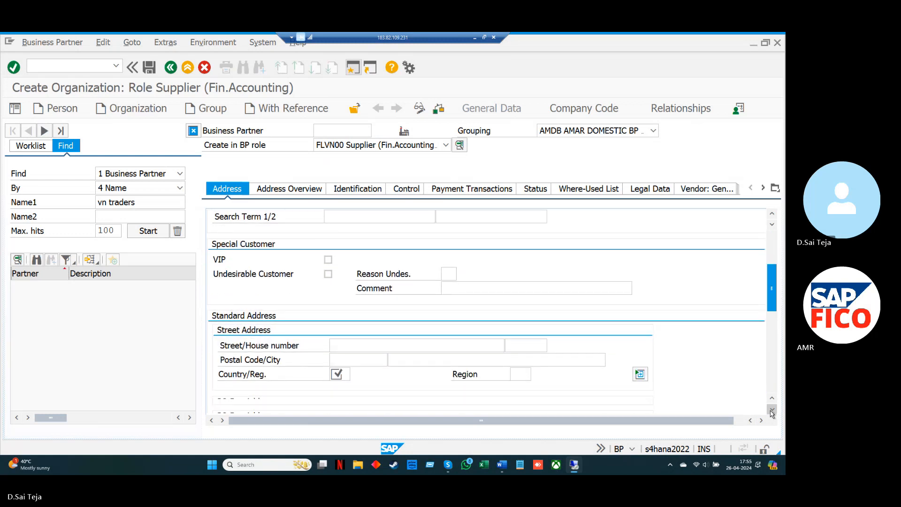
{"action": "left_click", "coordinate": [772, 411]}
{"action": "left_click", "coordinate": [772, 410]}
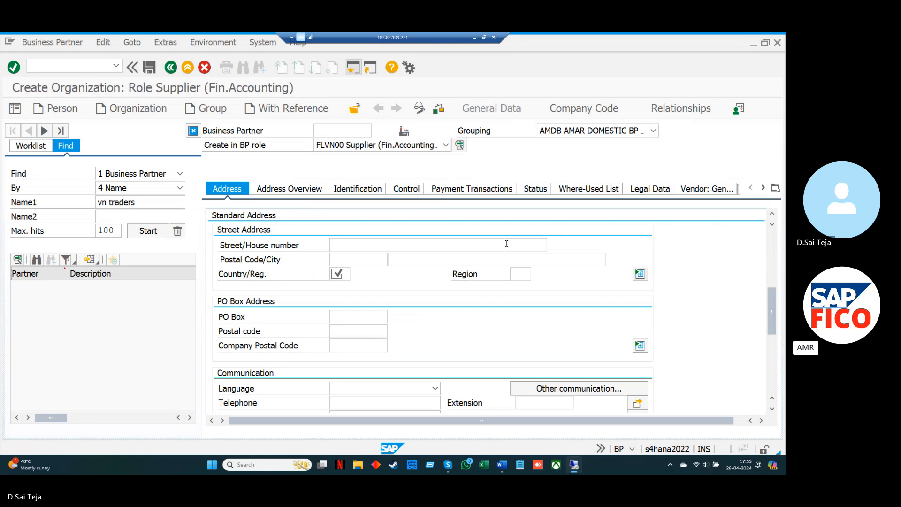
{"action": "left_click", "coordinate": [482, 246]}
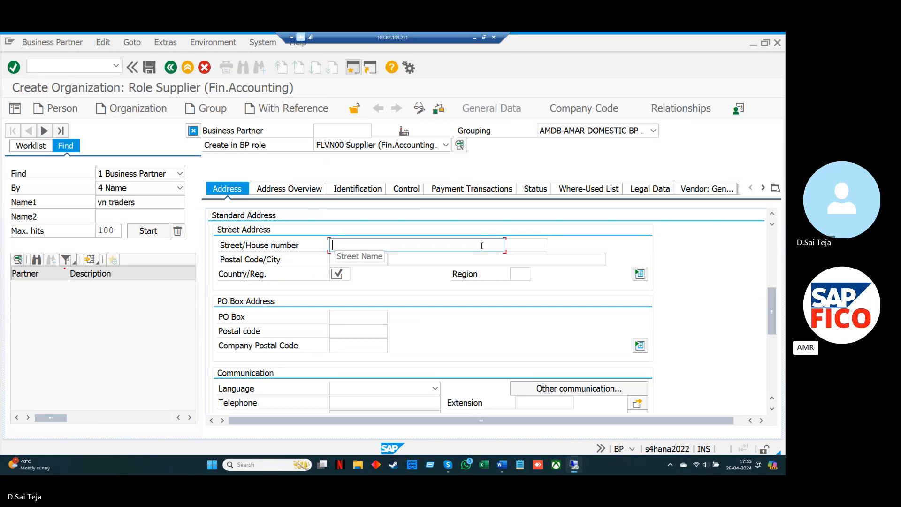
{"action": "type", "text": "VEN"}
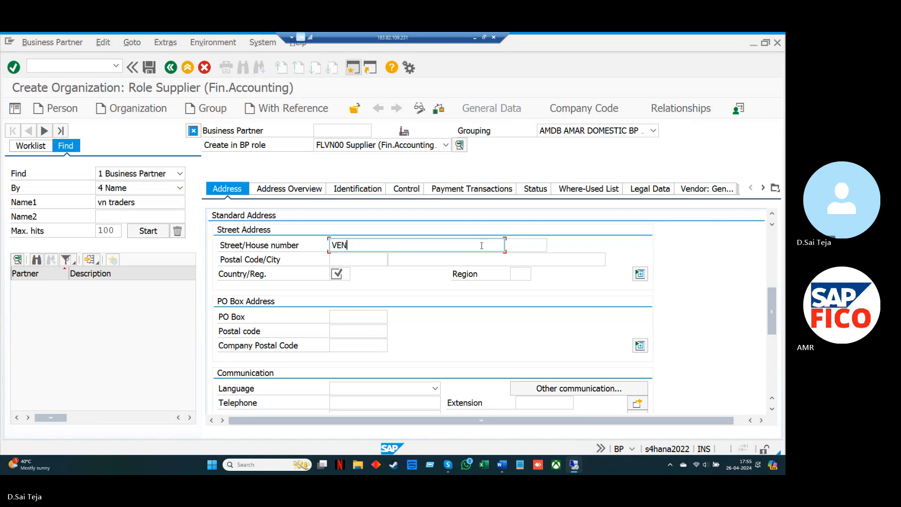
{"action": "type", "text": "KATA RAMANA LAYOUT"}
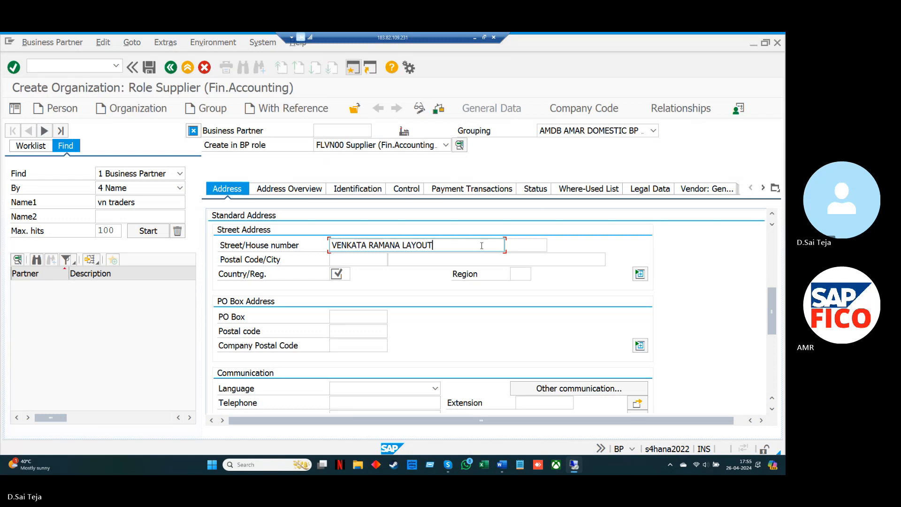
Fill in the house number, postal code and city of the supplier's street address
{"action": "key", "text": "Tab"}
{"action": "key", "text": "space"}
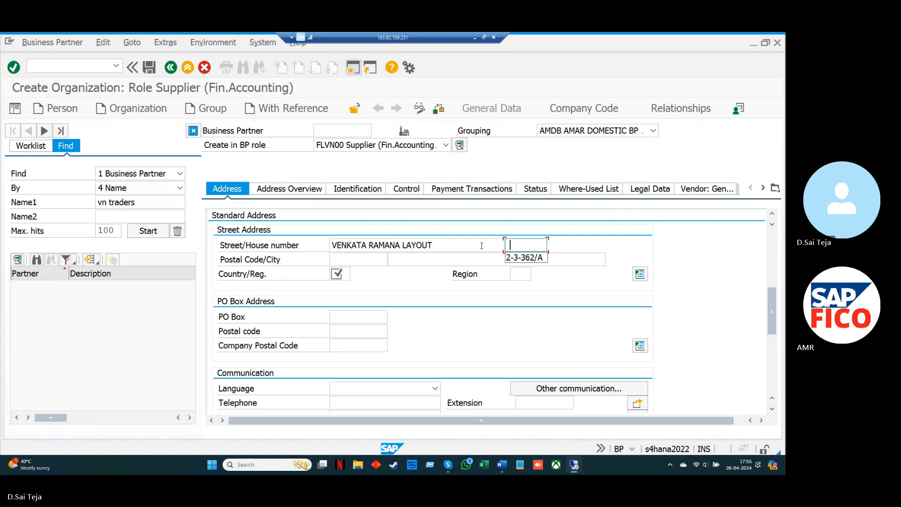
{"action": "key", "text": "Down"}
{"action": "key", "text": "Return"}
{"action": "key", "text": "Tab"}
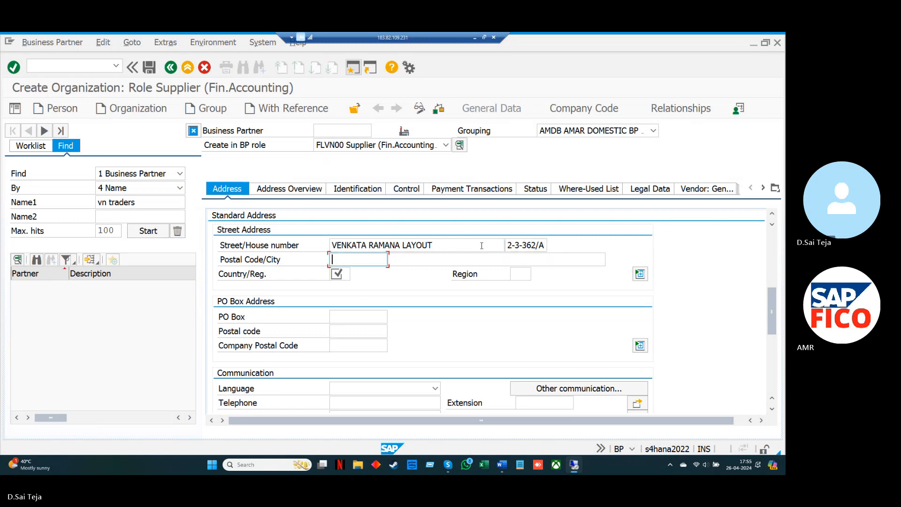
{"action": "type", "text": "517501"}
{"action": "key", "text": "Caps_Lock"}
{"action": "key", "text": "Caps_Lock"}
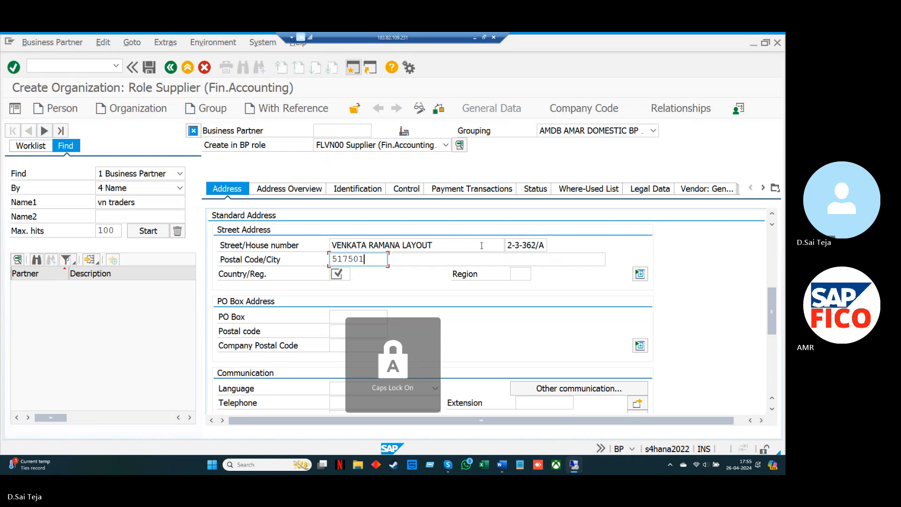
{"action": "key", "text": "Tab"}
{"action": "key", "text": "Down"}
{"action": "key", "text": "Down"}
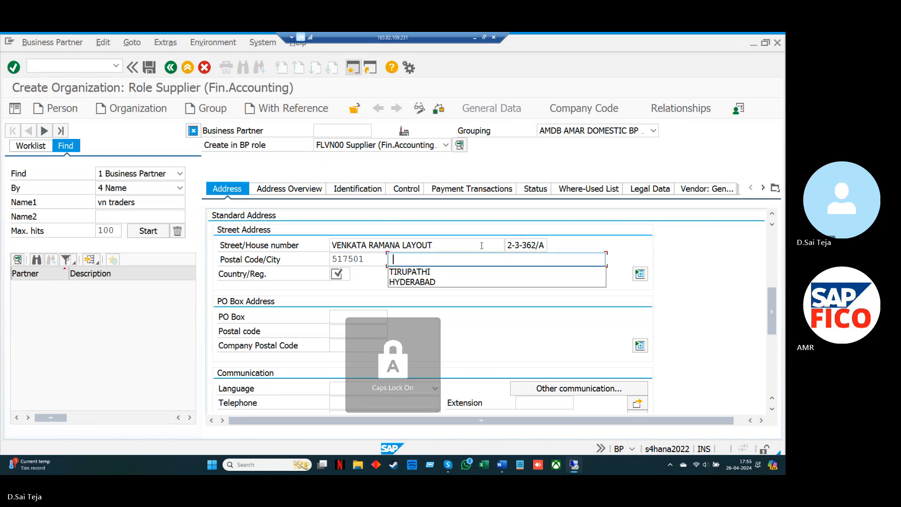
{"action": "key", "text": "Return"}
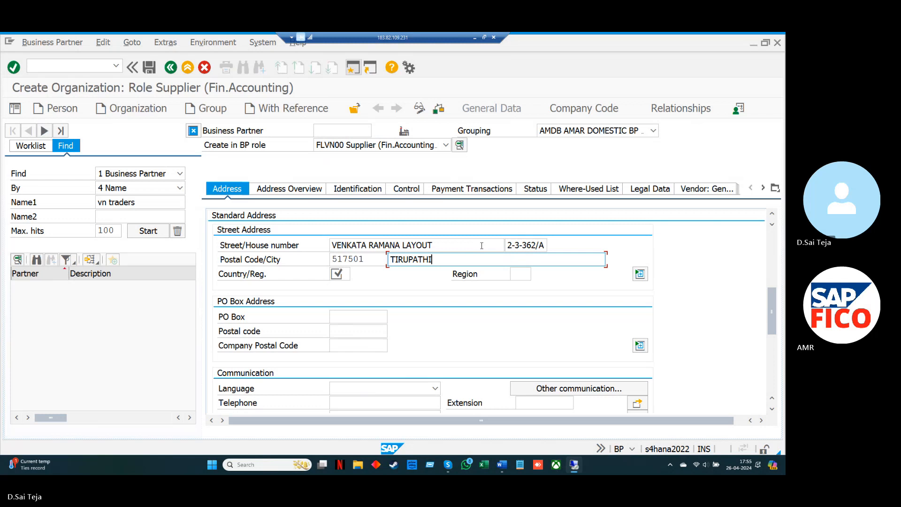
Set the street address country to IN and the region to 37
{"action": "key", "text": "Tab"}
{"action": "type", "text": "I"}
{"action": "key", "text": "Down"}
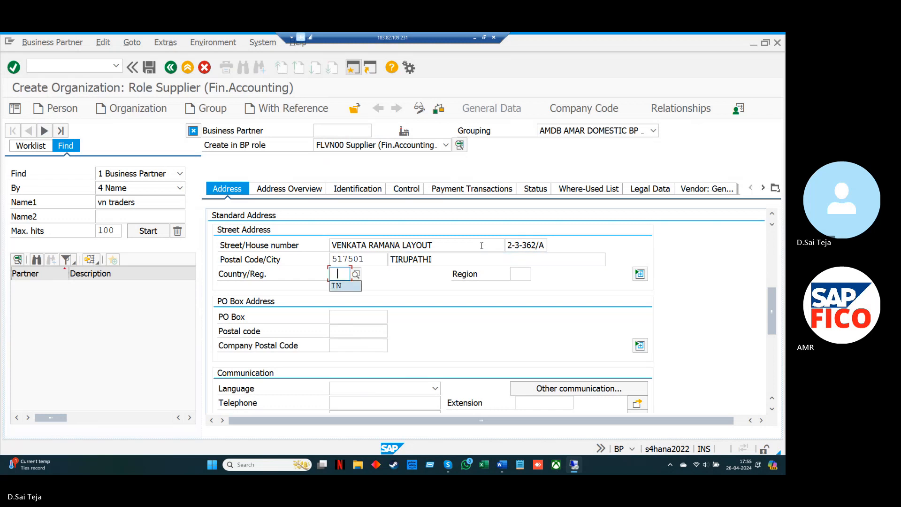
{"action": "key", "text": "Return"}
{"action": "key", "text": "Tab"}
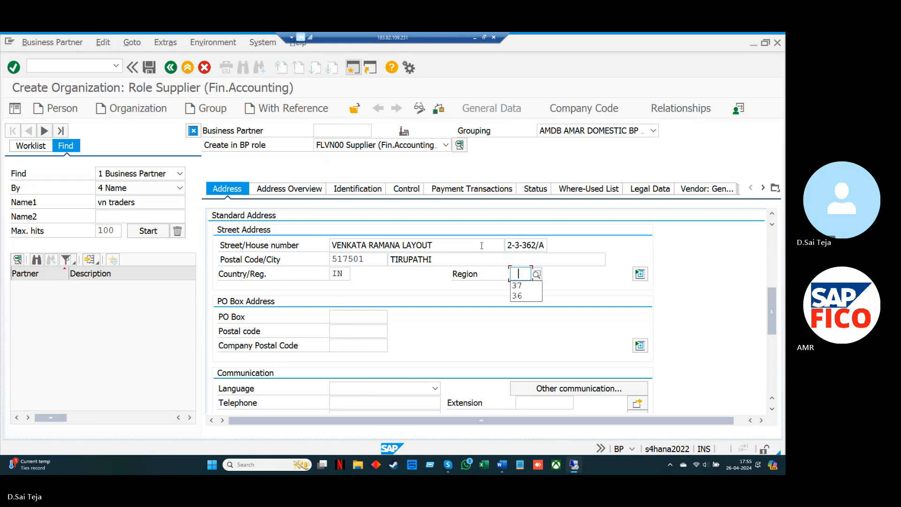
{"action": "key", "text": "Down"}
{"action": "key", "text": "Return"}
{"action": "key", "text": "Tab"}
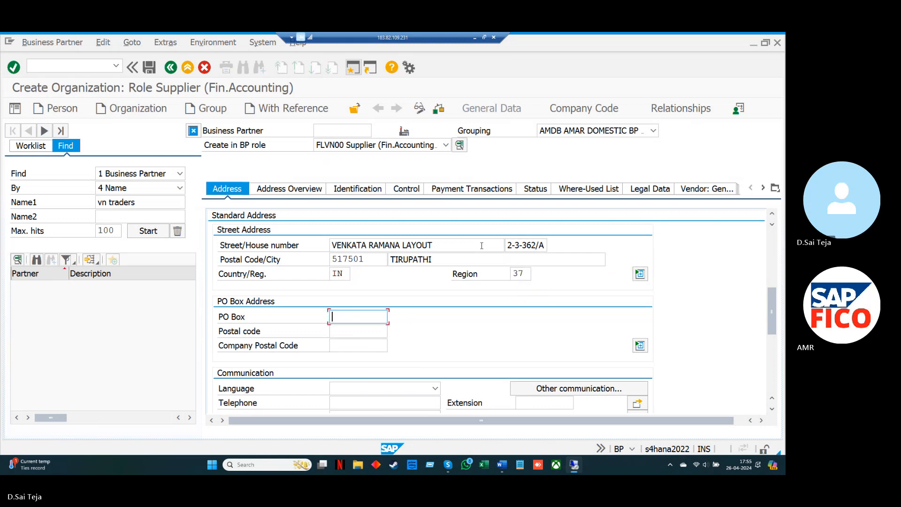
Fill in the PO box and its postal code, and set the communication language to EN English
{"action": "key", "text": "Down"}
{"action": "key", "text": "Return"}
{"action": "key", "text": "Tab"}
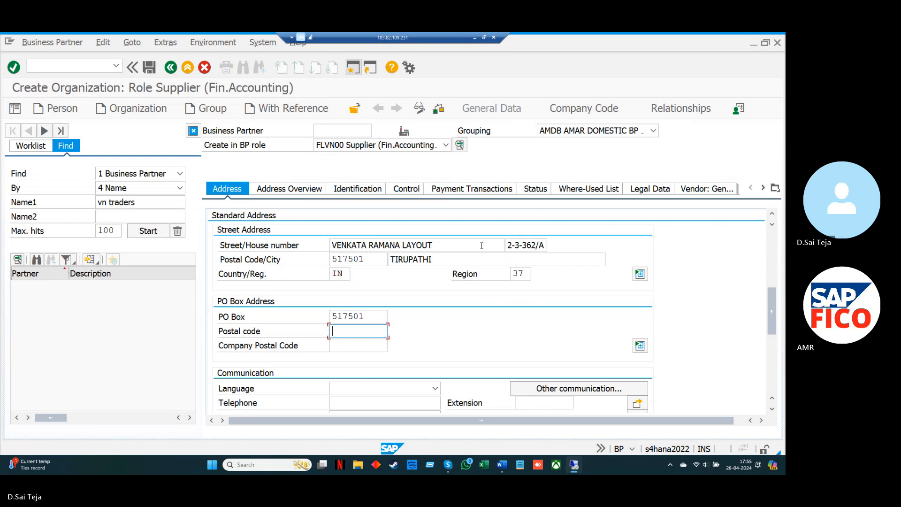
{"action": "key", "text": "Down"}
{"action": "key", "text": "Return"}
{"action": "key", "text": "Tab"}
{"action": "key", "text": "Tab"}
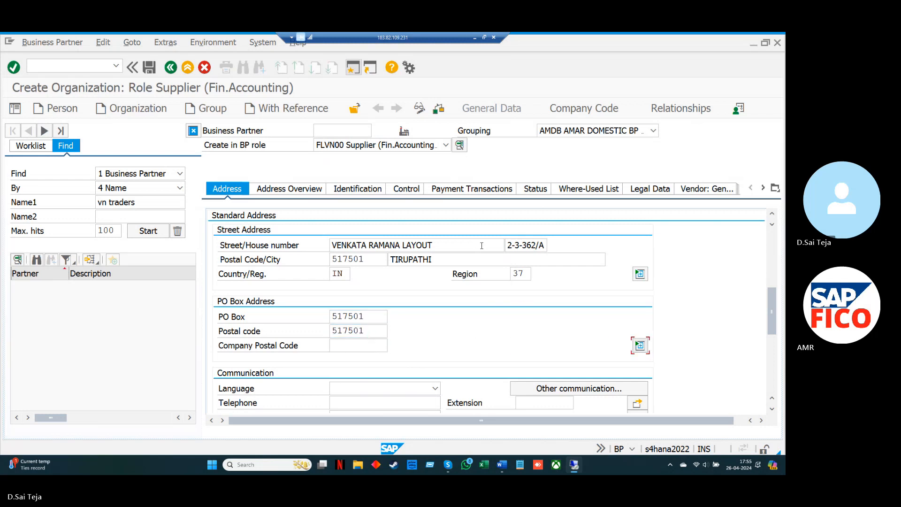
{"action": "key", "text": "Tab"}
{"action": "type", "text": "EN"}
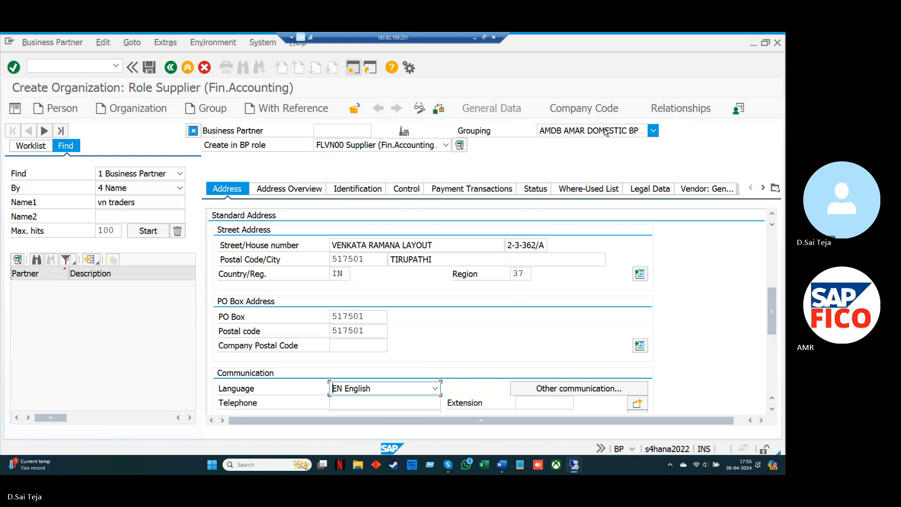
Go to the supplier's company code data and assign company code AMAR (AMAR FOODS)
{"action": "left_click", "coordinate": [600, 112]}
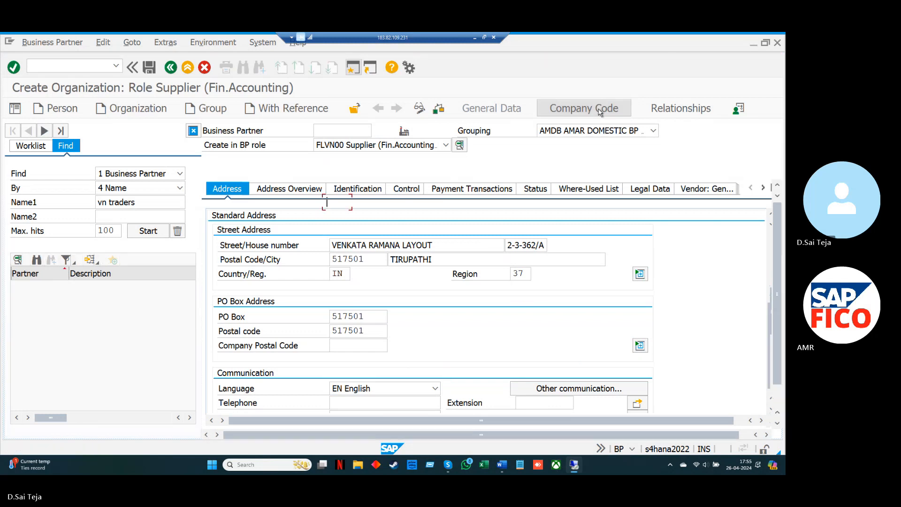
{"action": "type", "text": "AM"}
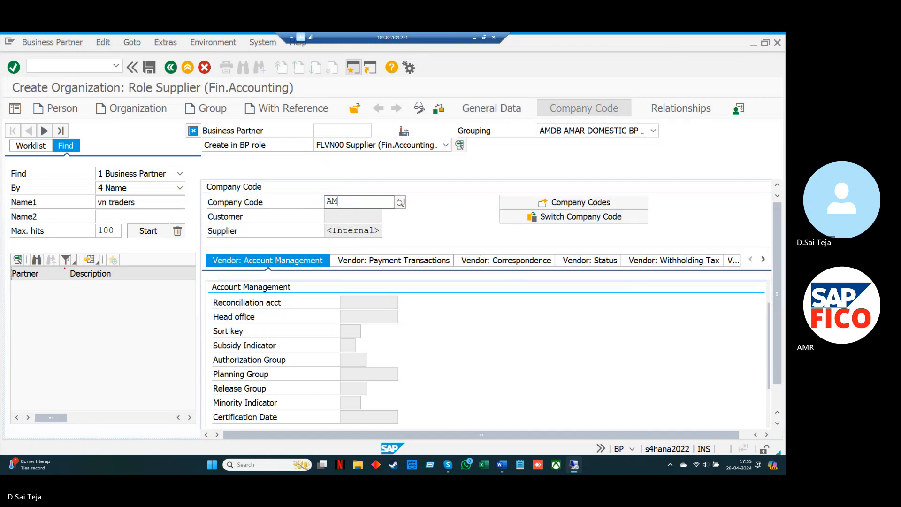
{"action": "key", "text": "Down"}
{"action": "key", "text": "Down"}
{"action": "key", "text": "Down"}
{"action": "key", "text": "Down"}
{"action": "key", "text": "Down"}
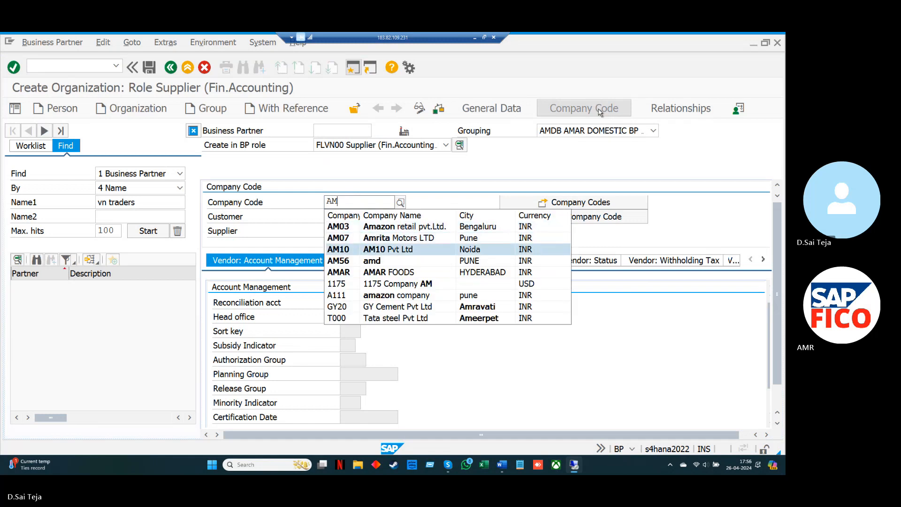
{"action": "key", "text": "Return"}
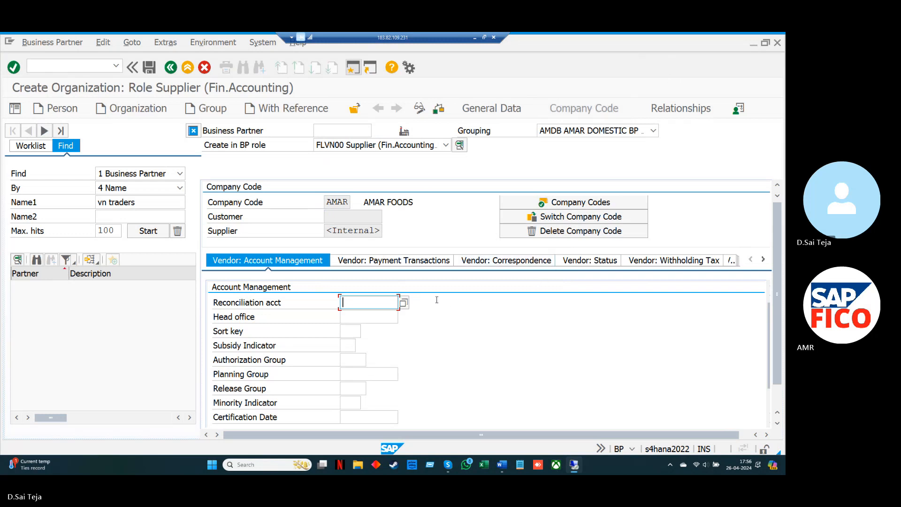
Set the supplier's reconciliation account to 140000 and the sort key to 012 in the AMAR company code data
{"action": "left_click", "coordinate": [401, 305]}
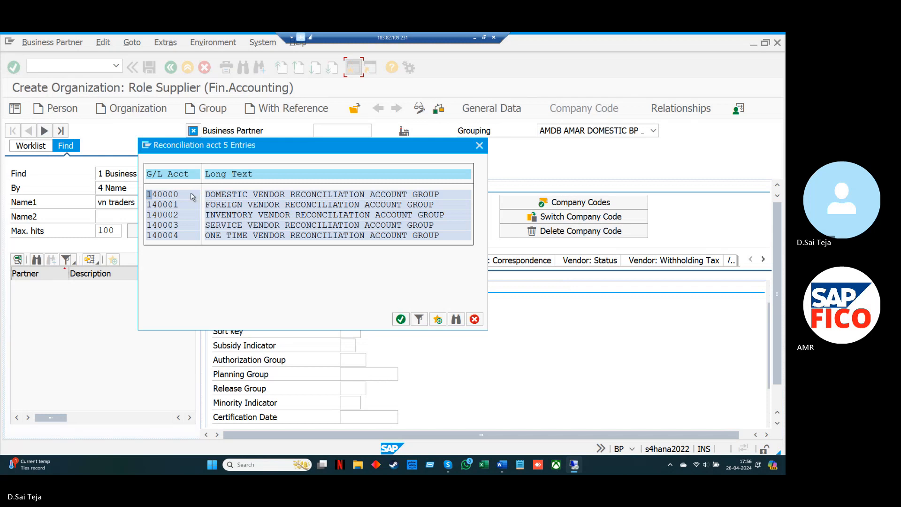
{"action": "key", "text": "Escape"}
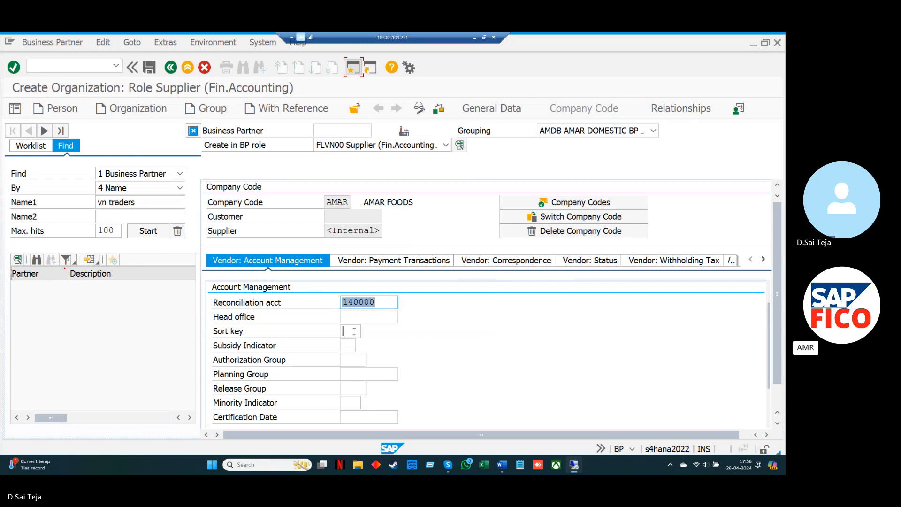
{"action": "left_click", "coordinate": [351, 331]}
{"action": "left_click", "coordinate": [367, 332]}
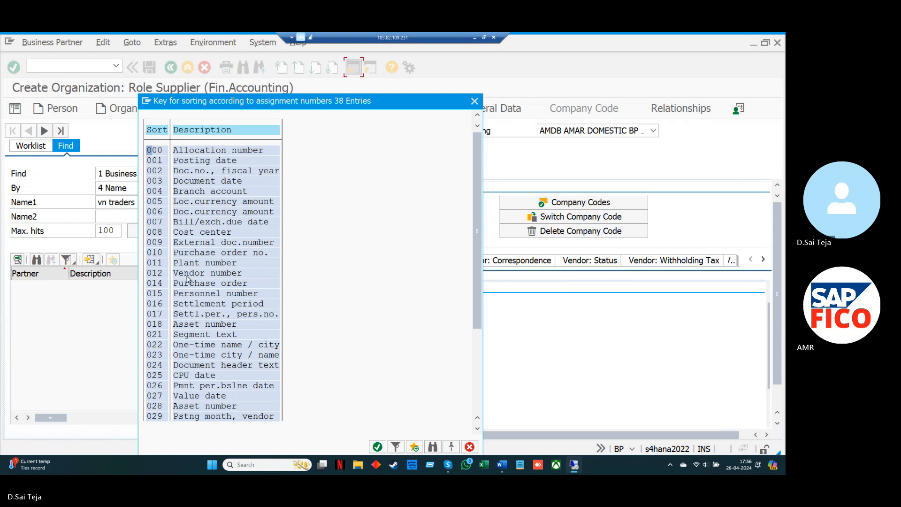
{"action": "double_click", "coordinate": [159, 272]}
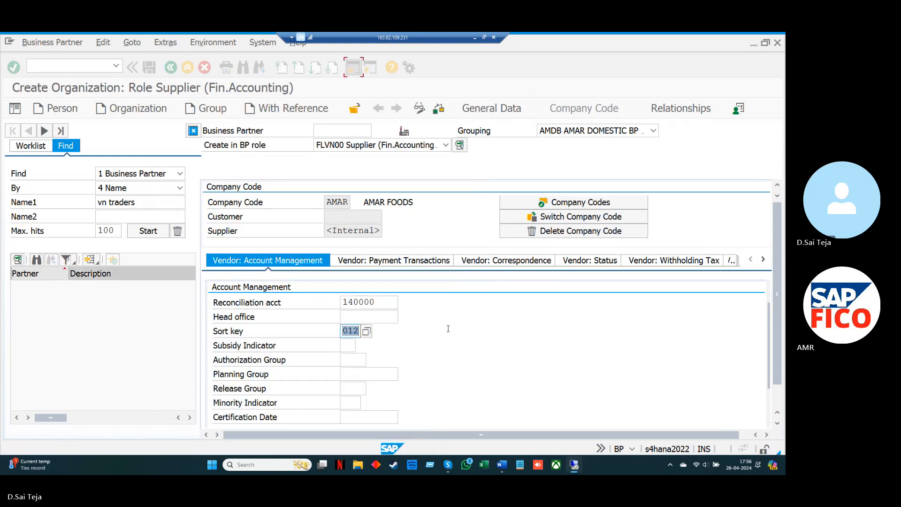
Set the terms of payment to AMIP in the supplier's payment transactions data
{"action": "left_click", "coordinate": [435, 264]}
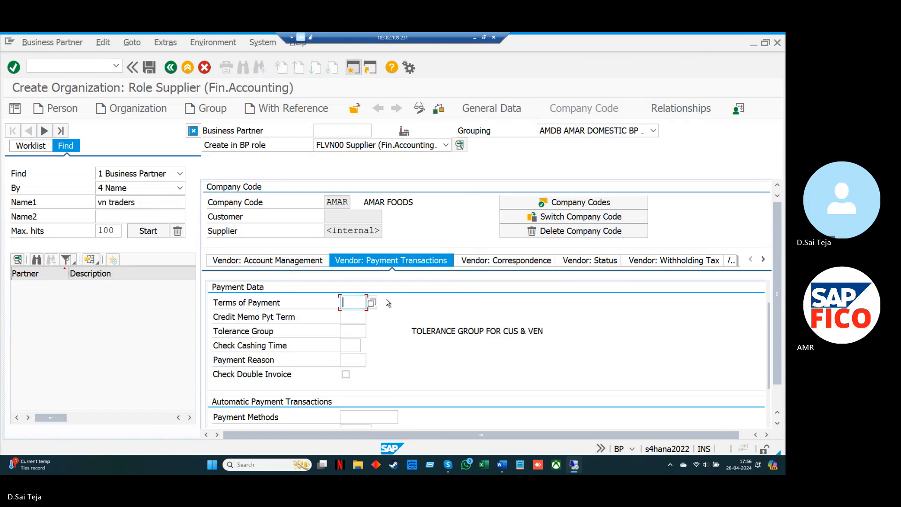
{"action": "left_click", "coordinate": [371, 303]}
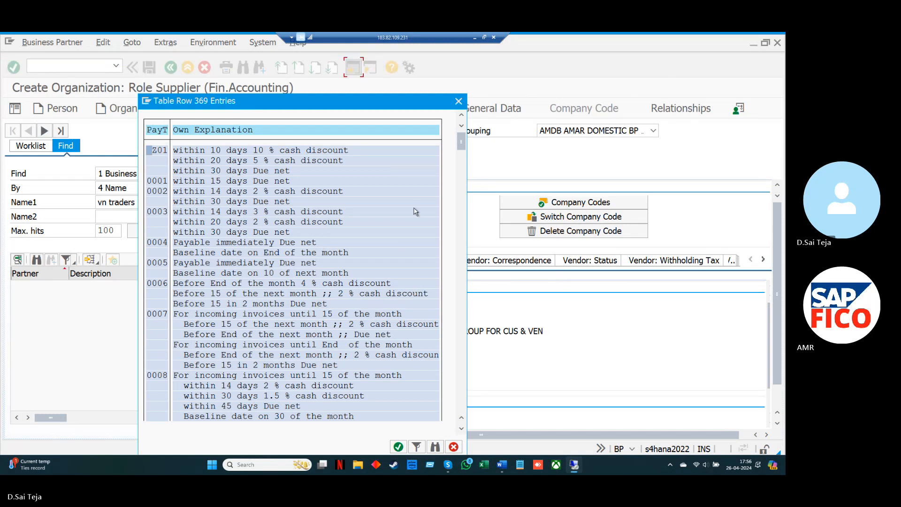
{"action": "left_click", "coordinate": [459, 102]}
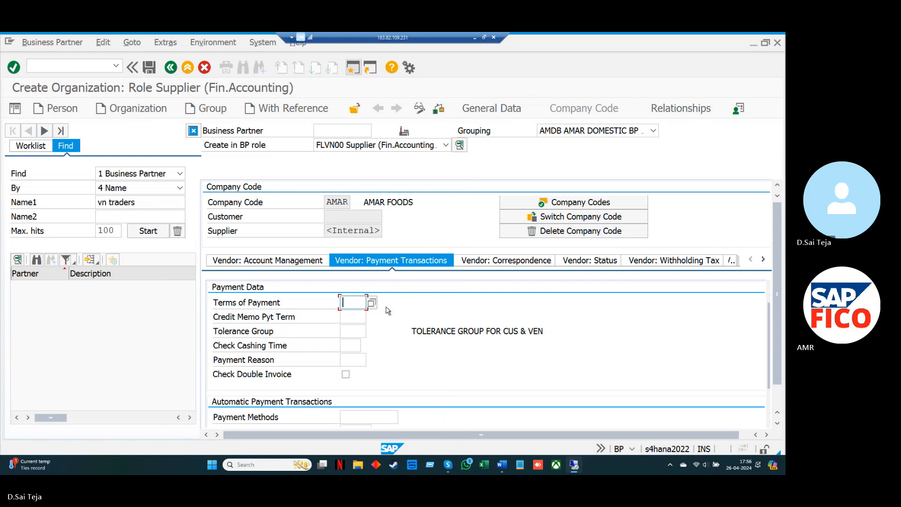
{"action": "type", "text": "AMIP"}
Enable the double invoice check for the supplier, save the business partner and return to the SAP Easy Access screen
{"action": "left_click", "coordinate": [148, 69]}
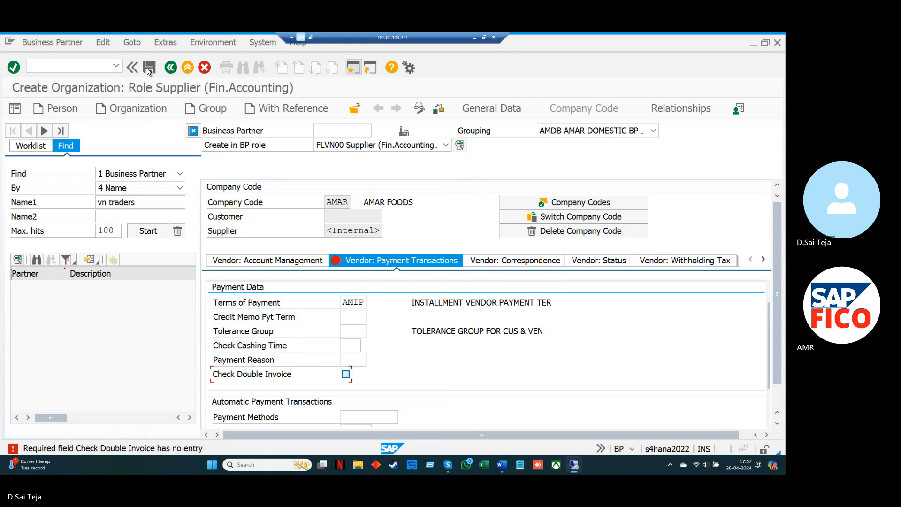
{"action": "left_click", "coordinate": [345, 374]}
{"action": "left_click", "coordinate": [148, 71]}
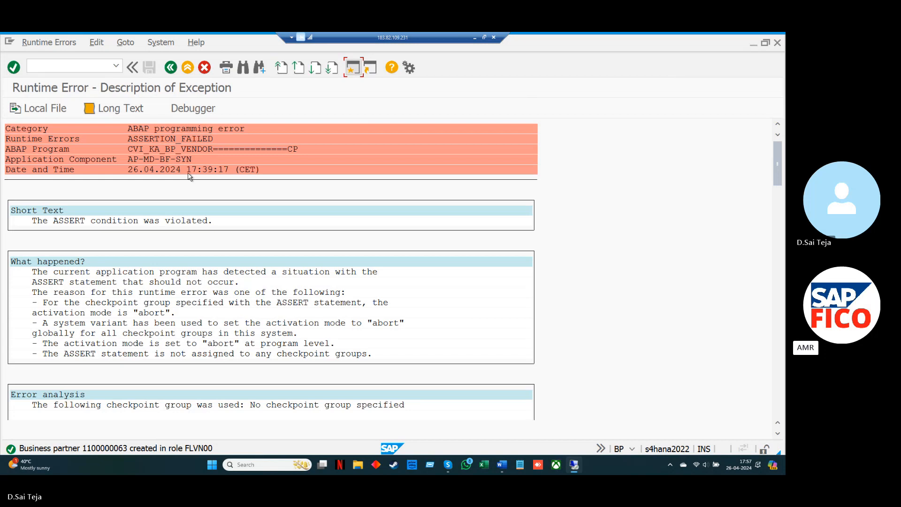
{"action": "key", "text": "F3"}
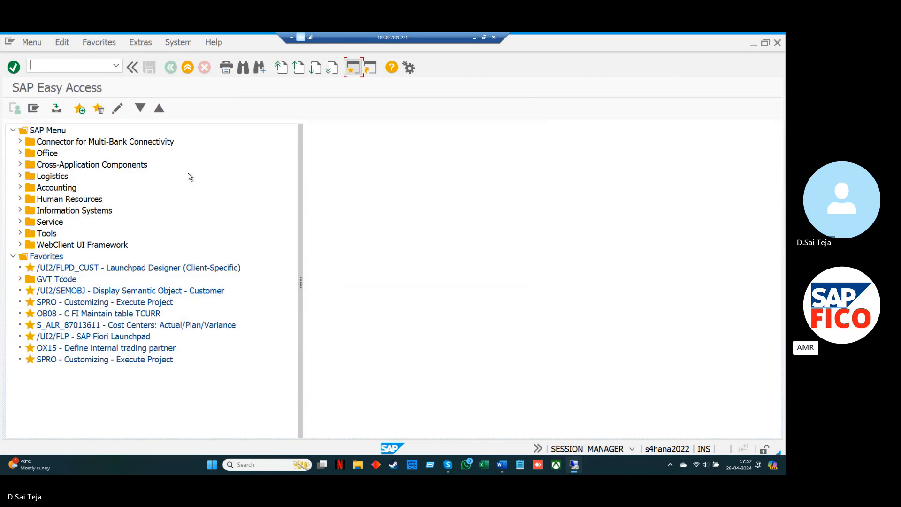
Start transaction FB60 and look up the suppliers available for company code AMAR in the vendor field's search help
{"action": "type", "text": "FB60"}
{"action": "key", "text": "Return"}
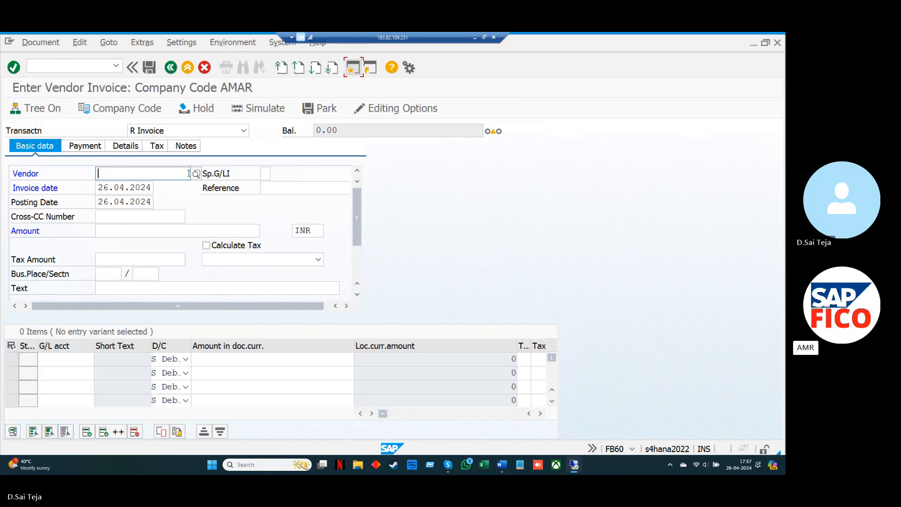
{"action": "left_click", "coordinate": [195, 175]}
{"action": "left_click", "coordinate": [195, 175]}
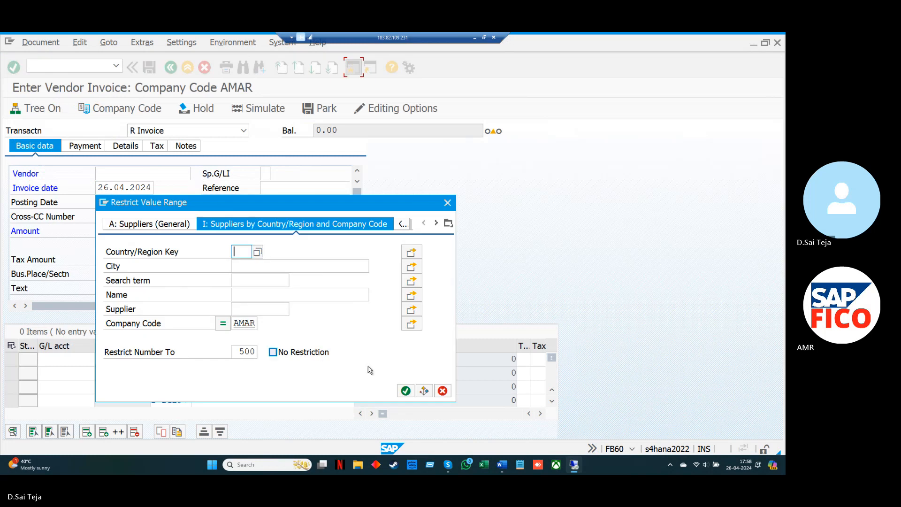
{"action": "left_click", "coordinate": [406, 390]}
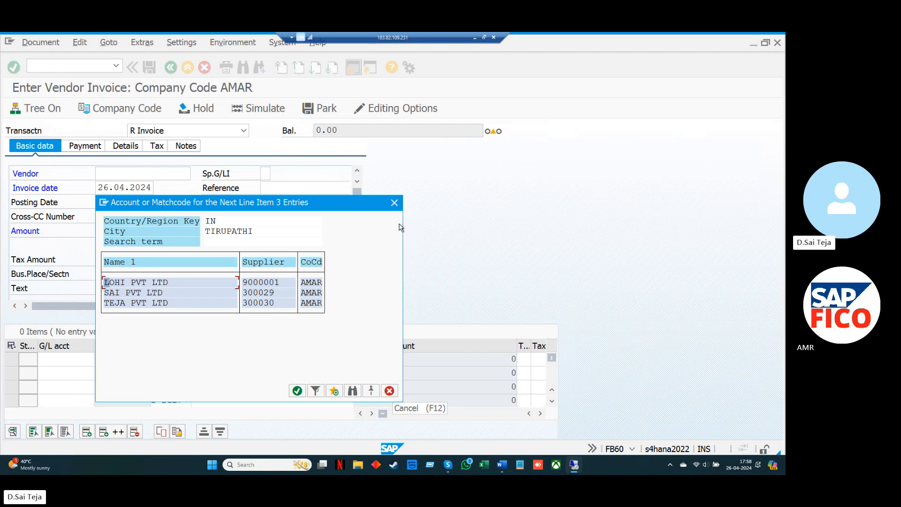
{"action": "left_click", "coordinate": [394, 203]}
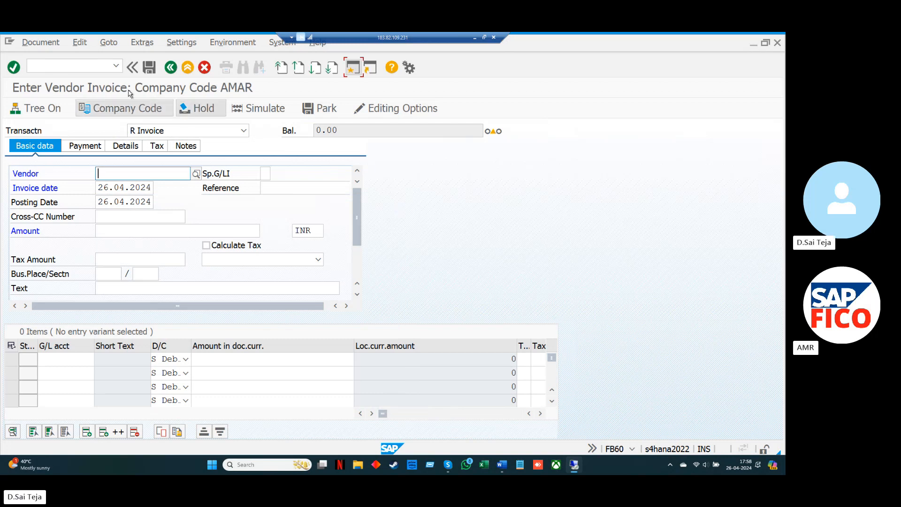
Leave the vendor invoice entry and start transaction BP
{"action": "left_click", "coordinate": [98, 66]}
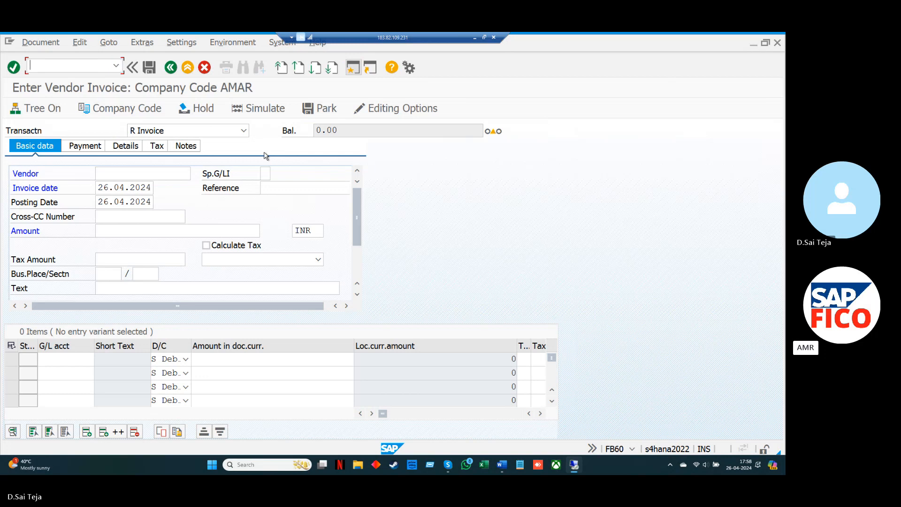
{"action": "type", "text": "/N"}
{"action": "key", "text": "Return"}
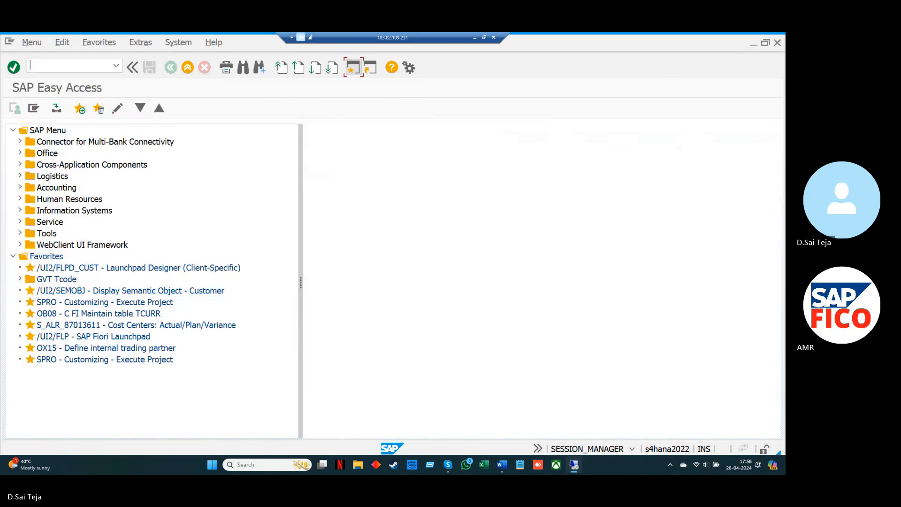
{"action": "type", "text": "bp"}
{"action": "key", "text": "Return"}
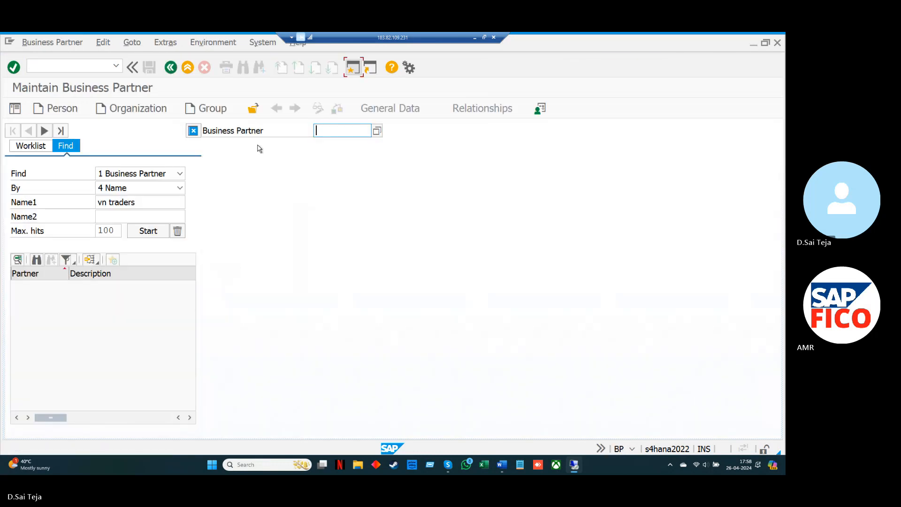
Start creating a new organization in the BP role FLVN00 Supplier (Fin.Accounting)
{"action": "left_click", "coordinate": [162, 108]}
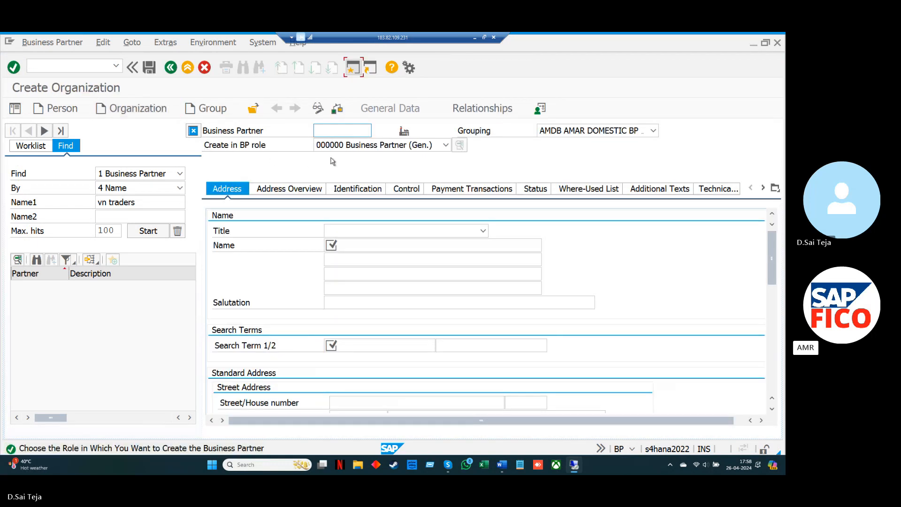
{"action": "left_click", "coordinate": [446, 146]}
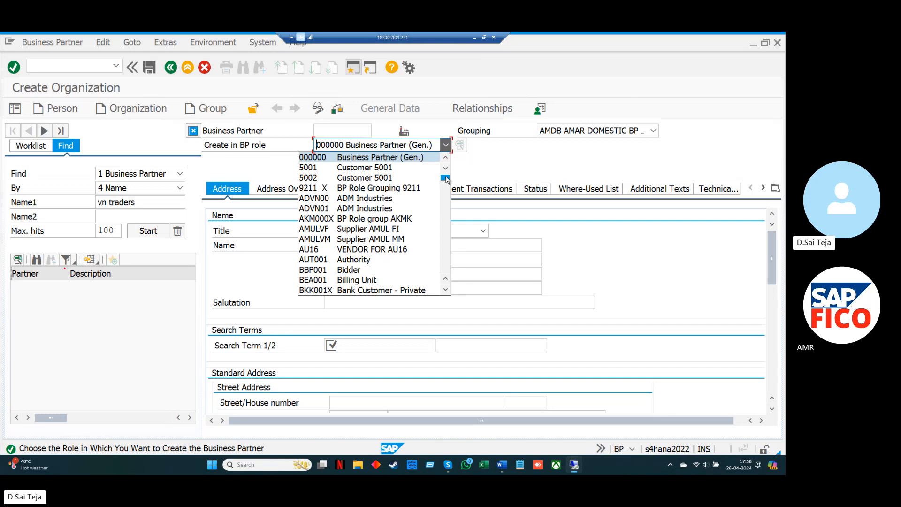
{"action": "left_click_drag", "start_coordinate": [446, 180], "coordinate": [445, 208]}
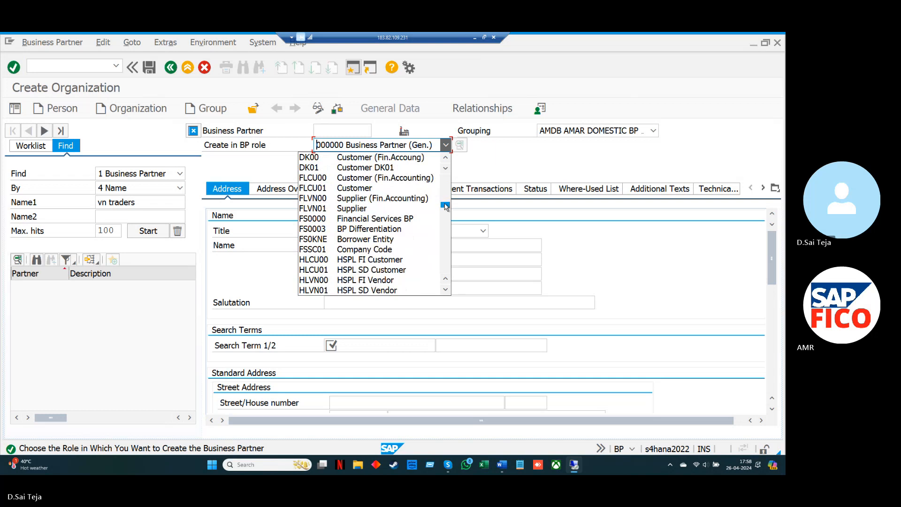
{"action": "left_click", "coordinate": [431, 199]}
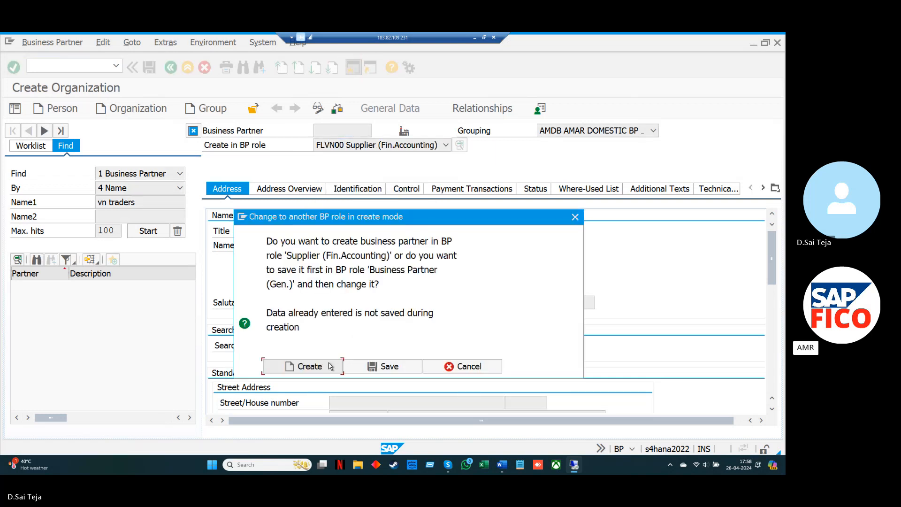
{"action": "left_click", "coordinate": [330, 367]}
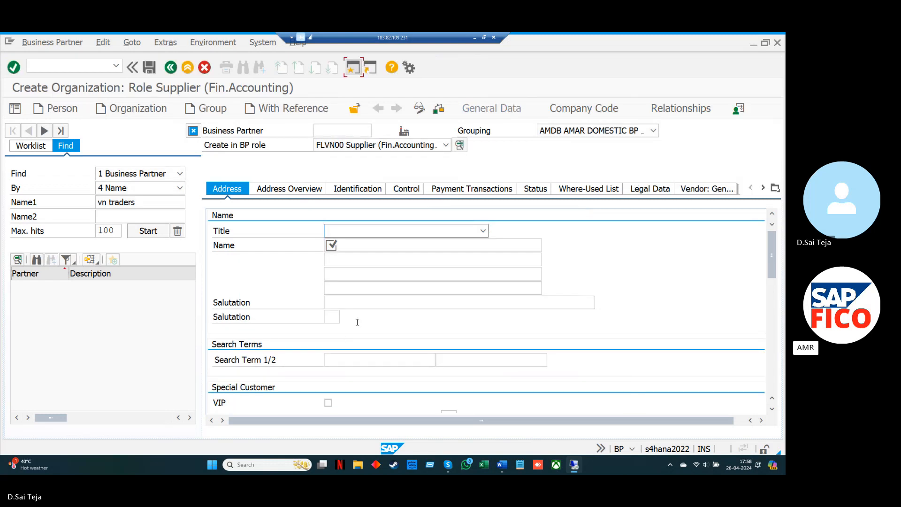
Set the organization's title to 0003 Company and its name to GIRI PVT LTD
{"action": "left_click", "coordinate": [483, 231]}
{"action": "left_click", "coordinate": [460, 243]}
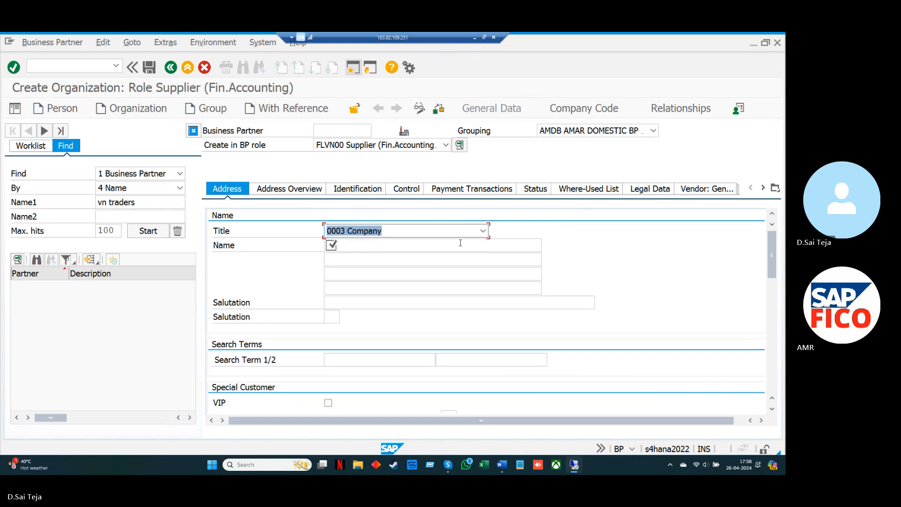
{"action": "left_click", "coordinate": [428, 243]}
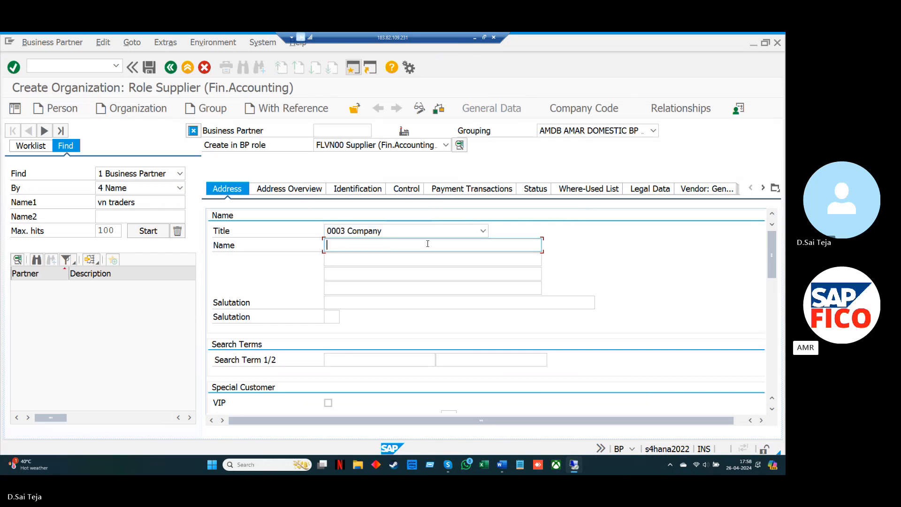
{"action": "key", "text": "Down"}
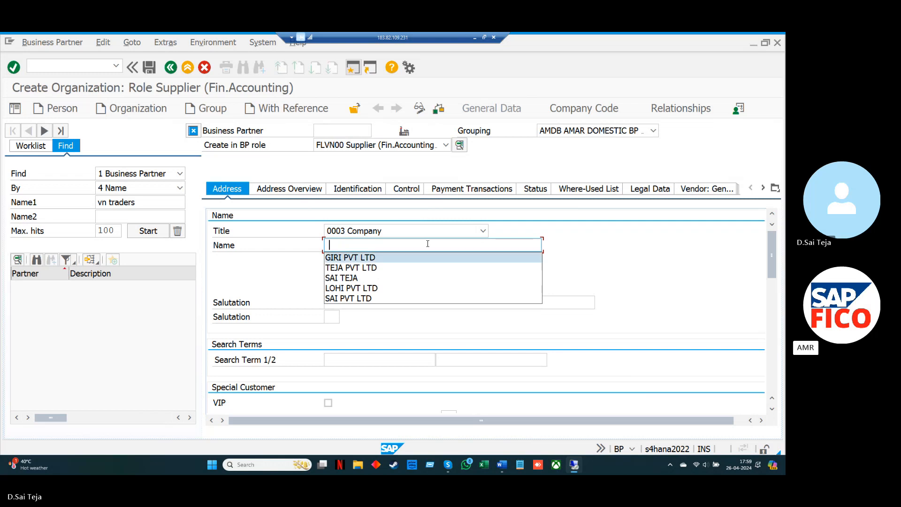
{"action": "key", "text": "Return"}
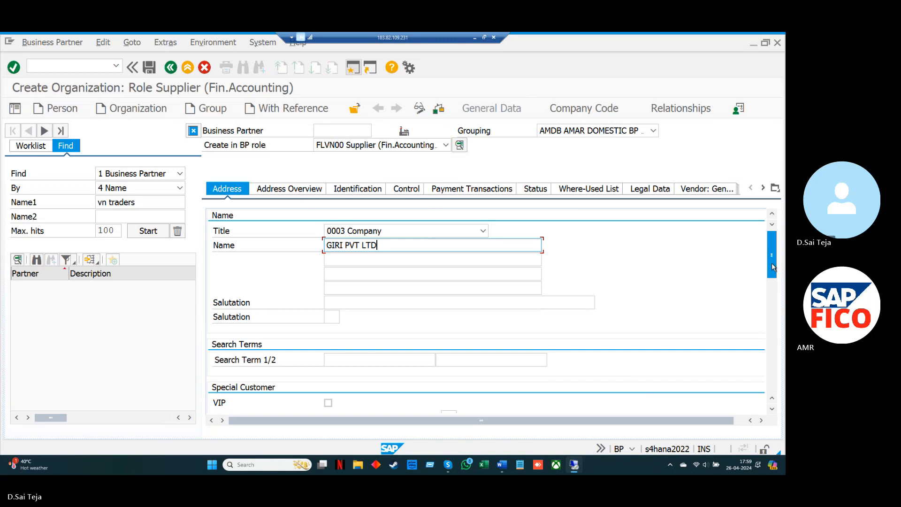
Fill in the street and house number in the new supplier's standard address
{"action": "left_click_drag", "start_coordinate": [774, 267], "coordinate": [771, 317]}
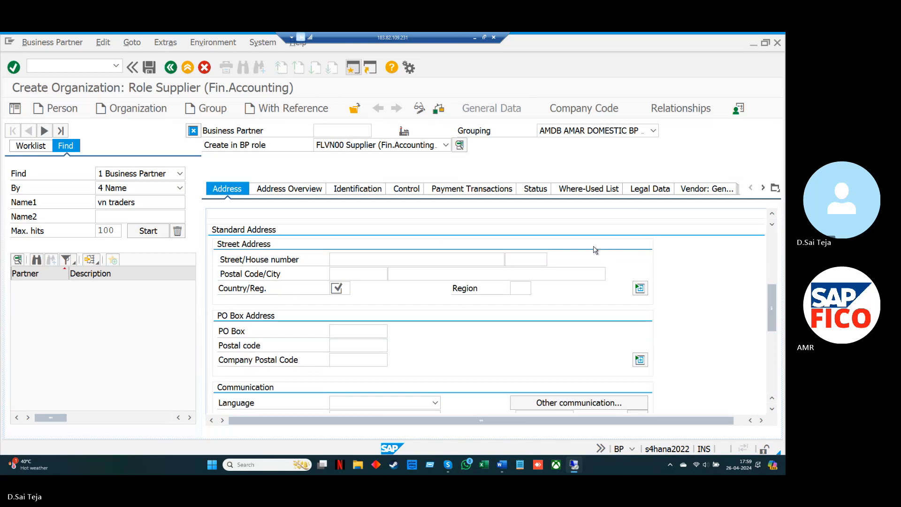
{"action": "left_click", "coordinate": [469, 260]}
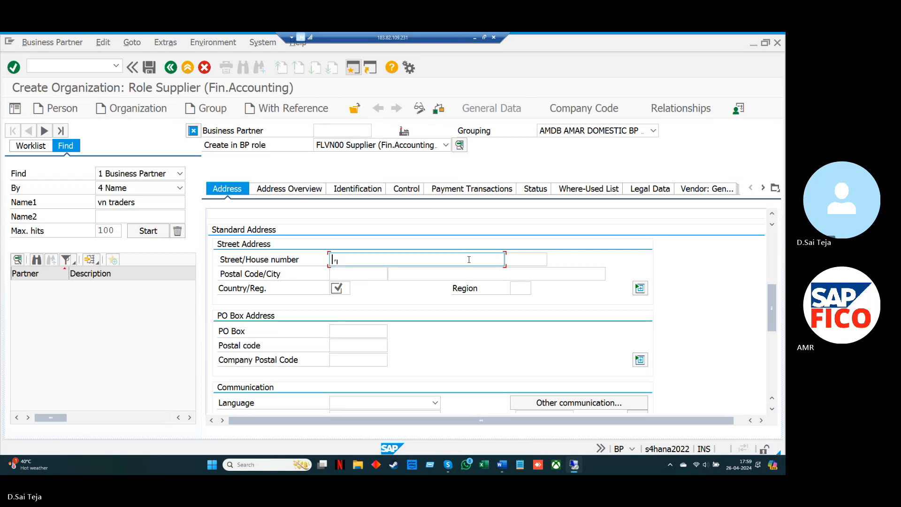
{"action": "type", "text": "VENKATA RAMANA LAYOUT"}
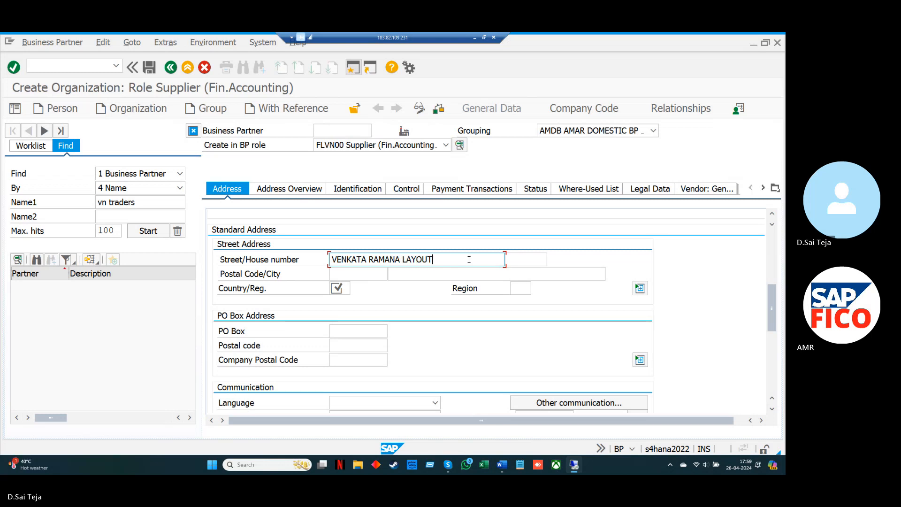
{"action": "key", "text": "Tab"}
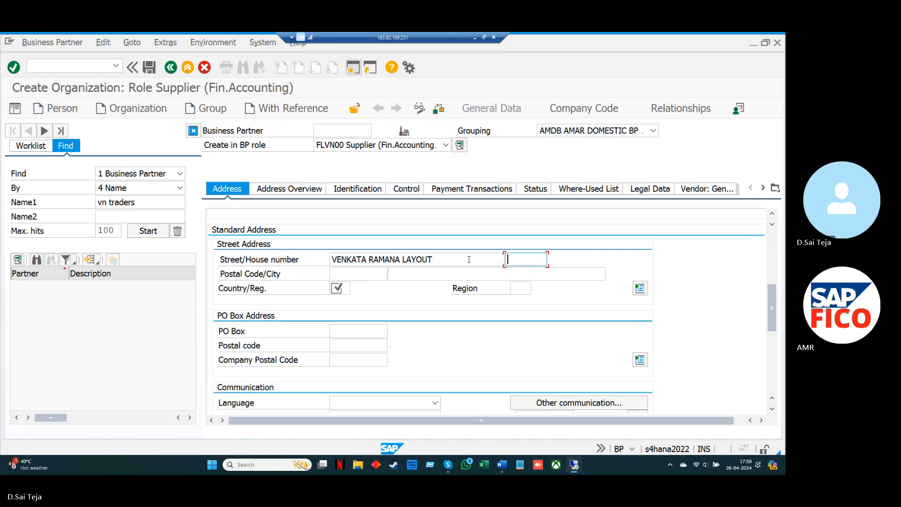
{"action": "key", "text": "Down"}
{"action": "key", "text": "Return"}
{"action": "key", "text": "Tab"}
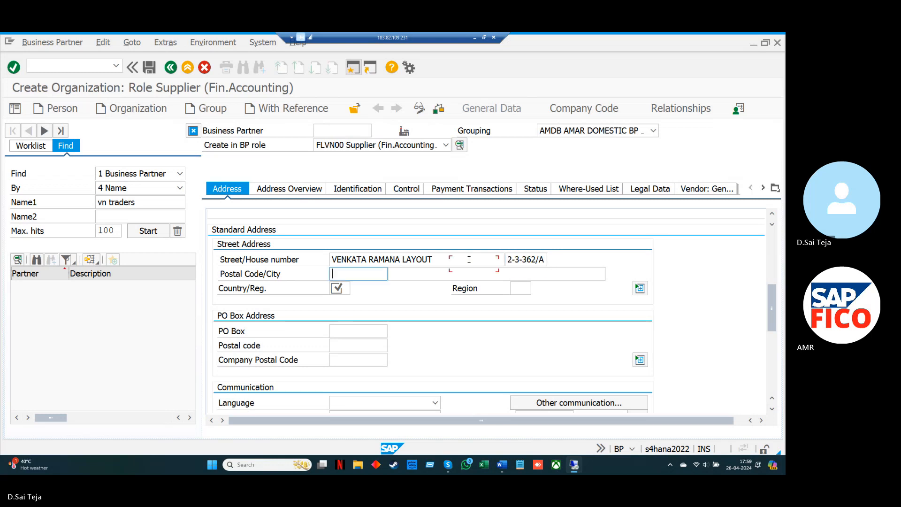
Fill in the postal code and city of the new supplier's street address
{"action": "key", "text": "Down"}
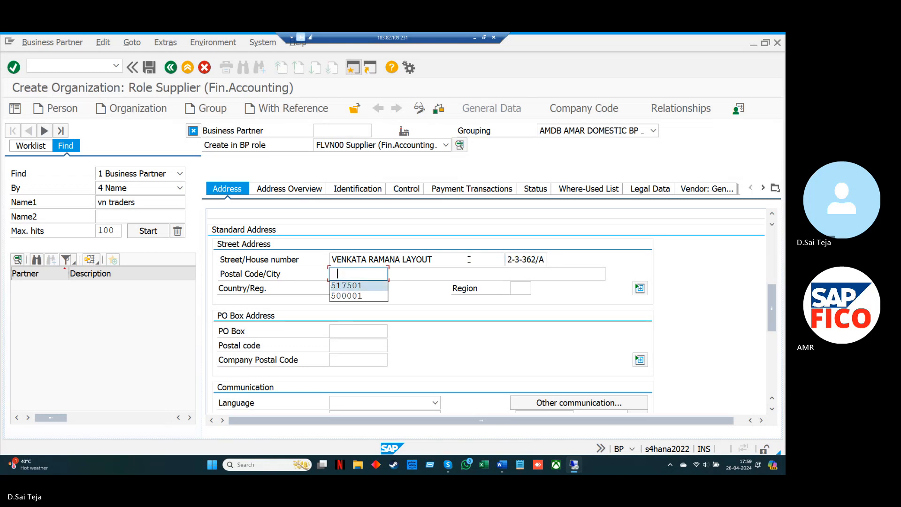
{"action": "key", "text": "Return"}
{"action": "key", "text": "Tab"}
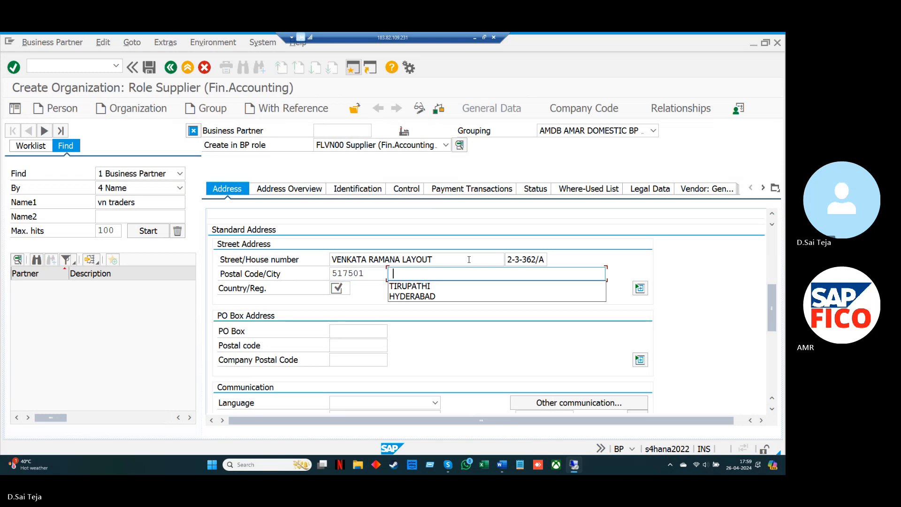
{"action": "key", "text": "Down"}
{"action": "key", "text": "Return"}
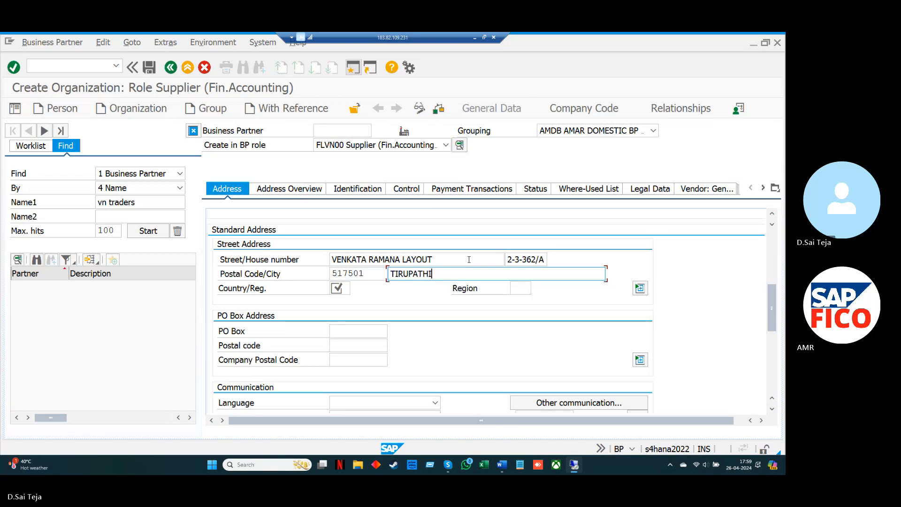
Set the country to IN and the region to 37 in the supplier's street address
{"action": "key", "text": "Tab"}
{"action": "type", "text": "IN"}
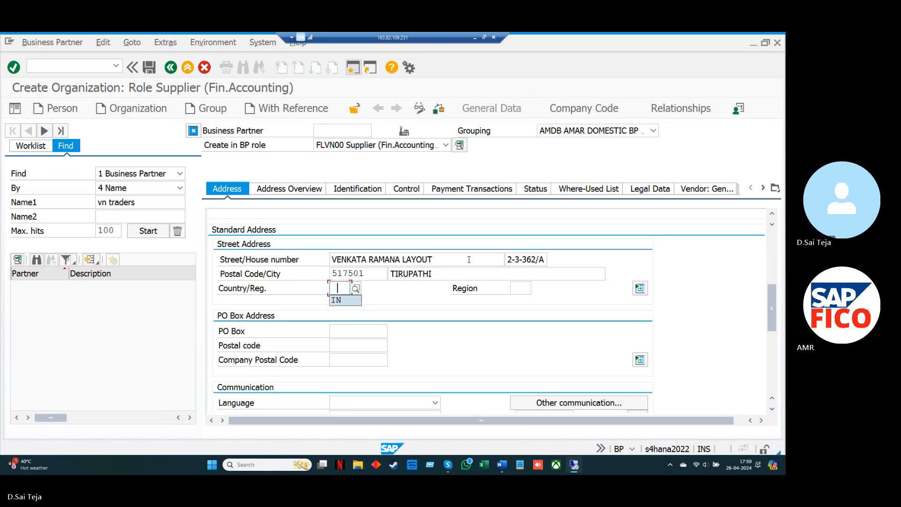
{"action": "key", "text": "Tab"}
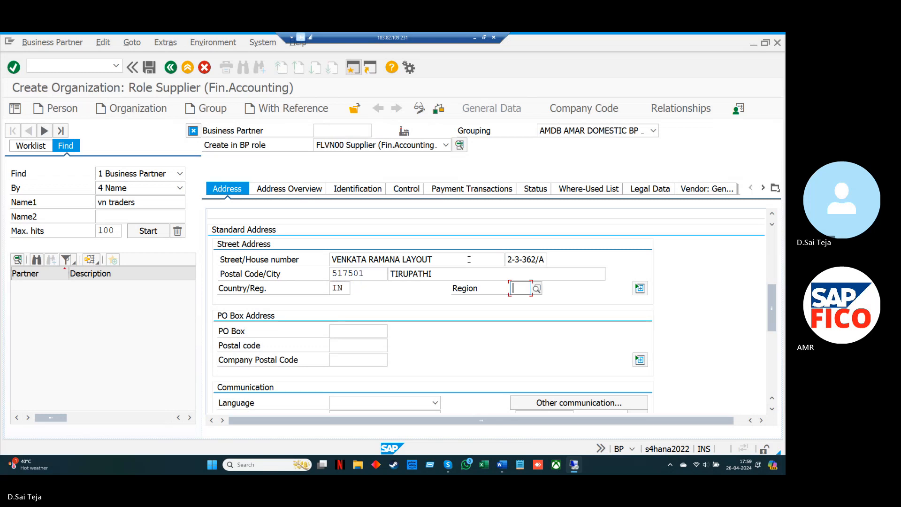
{"action": "key", "text": "Down"}
{"action": "key", "text": "Return"}
Fill in the PO box and its postal code in the supplier's PO box address
{"action": "key", "text": "Tab"}
{"action": "key", "text": "space"}
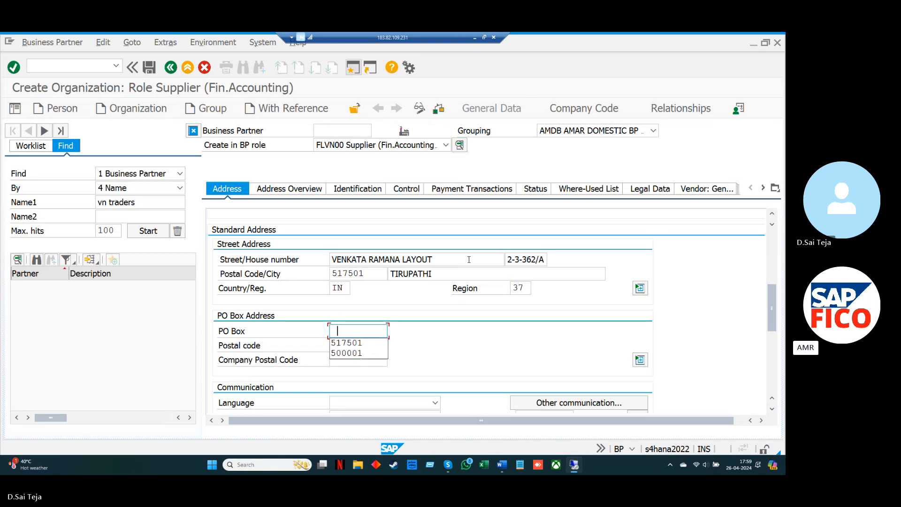
{"action": "key", "text": "Down"}
{"action": "key", "text": "Return"}
{"action": "key", "text": "Tab"}
{"action": "key", "text": "space"}
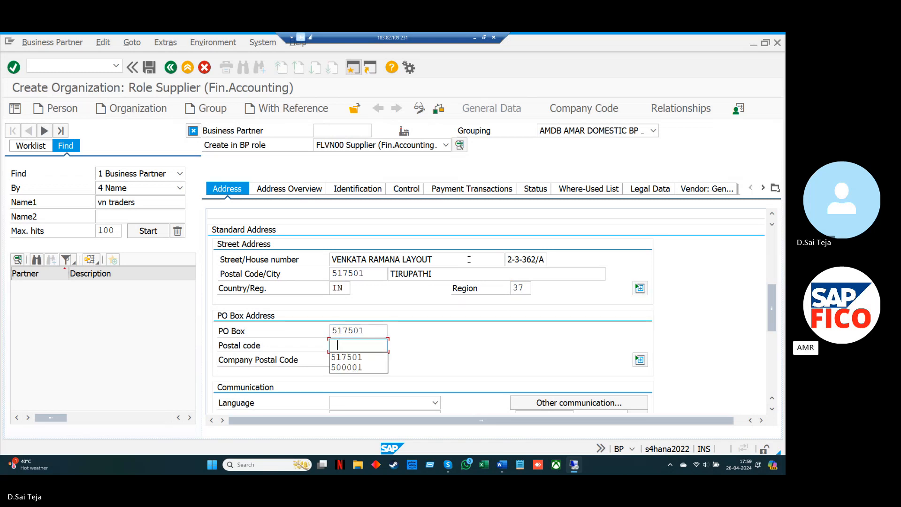
{"action": "key", "text": "Down"}
{"action": "key", "text": "Return"}
Set the supplier's communication language to EN English, leaving the company postal code empty
{"action": "key", "text": "Tab"}
{"action": "key", "text": "Tab"}
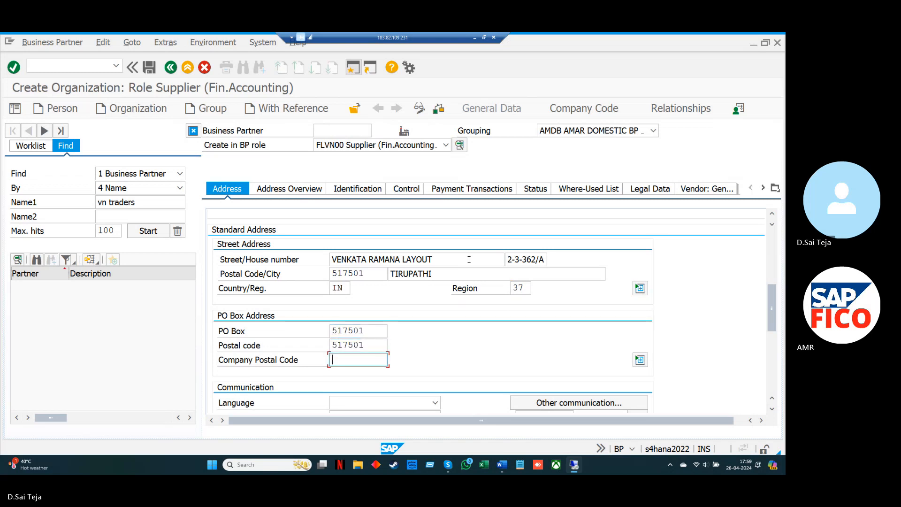
{"action": "key", "text": "Tab"}
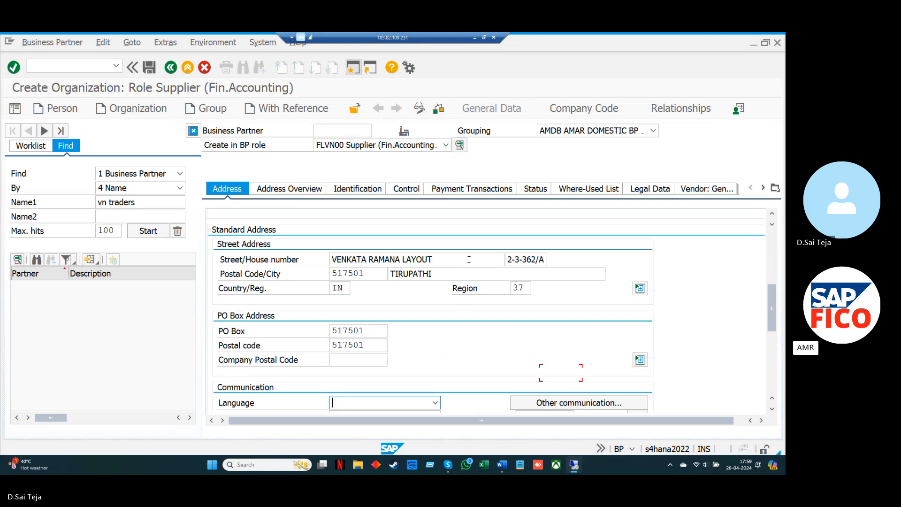
{"action": "type", "text": "EN English"}
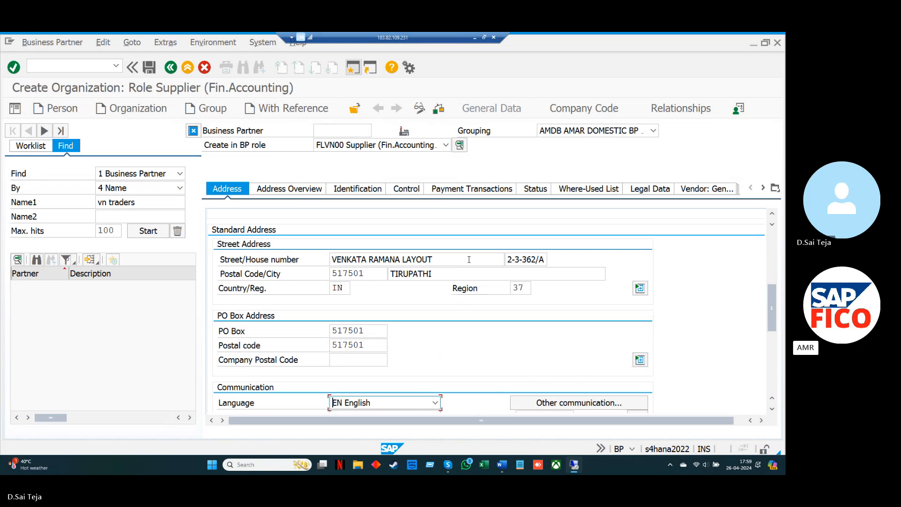
Open the supplier's company code data and assign company code AMAR
{"action": "left_click", "coordinate": [589, 111]}
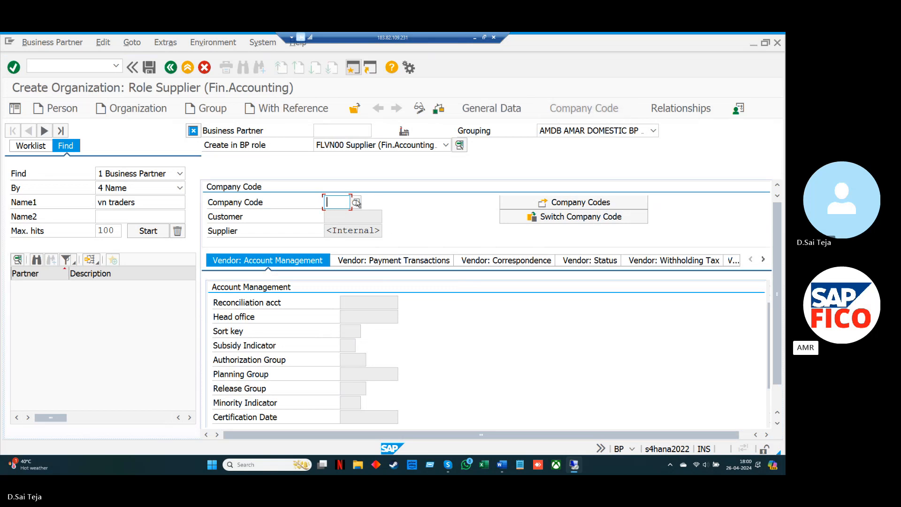
{"action": "type", "text": "A"}
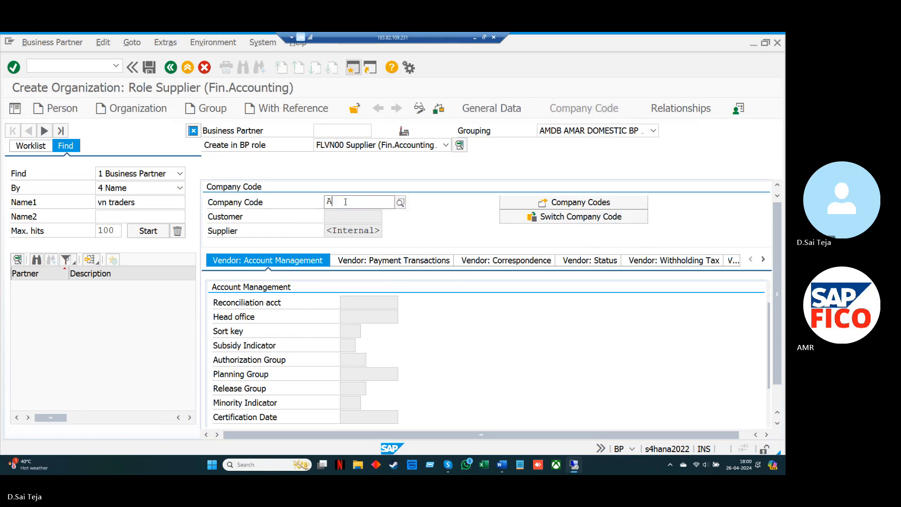
{"action": "type", "text": "M"}
{"action": "key", "text": "Down"}
{"action": "key", "text": "Down"}
{"action": "key", "text": "Down"}
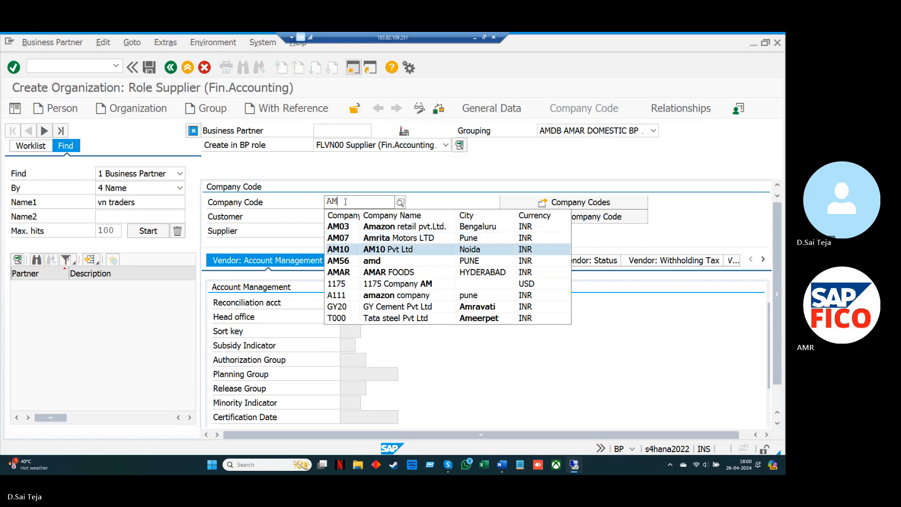
{"action": "key", "text": "Down"}
{"action": "key", "text": "Down"}
{"action": "key", "text": "Return"}
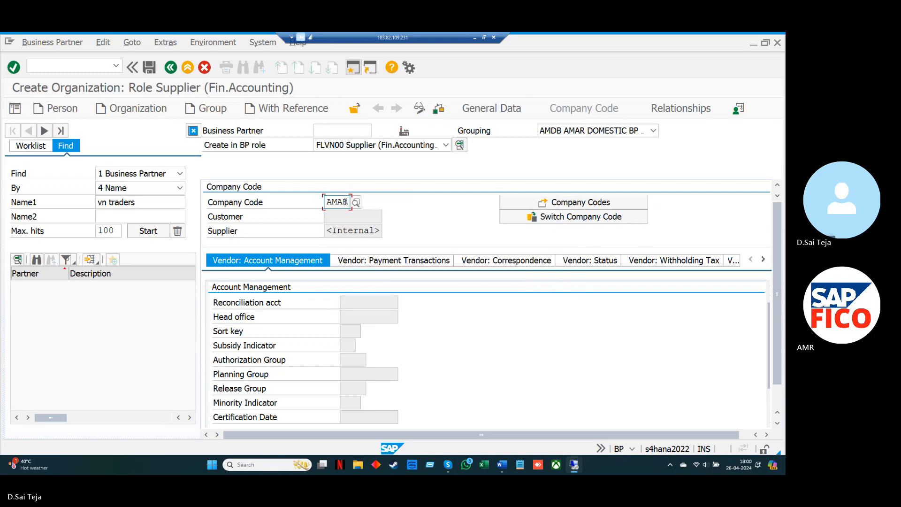
{"action": "key", "text": "Return"}
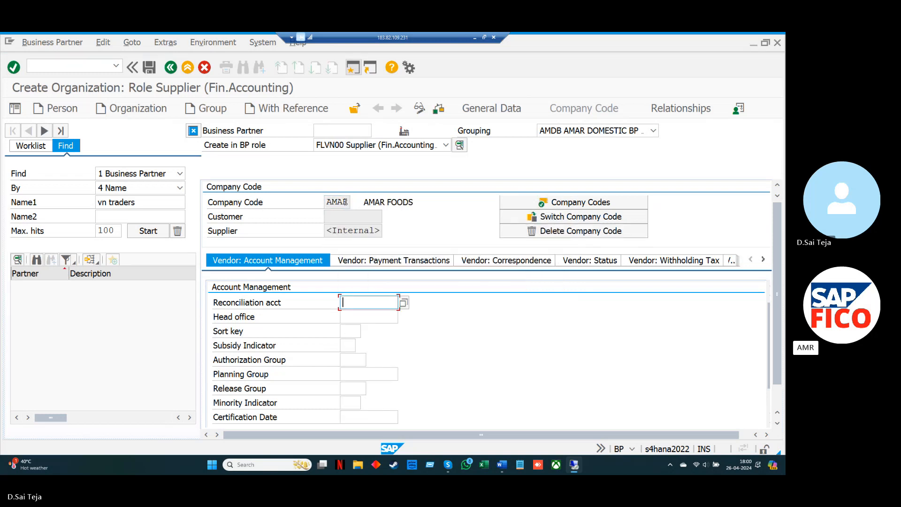
Set the vendor's reconciliation account to 140000, the domestic vendor account, and the sort key to 012
{"action": "left_click", "coordinate": [403, 304]}
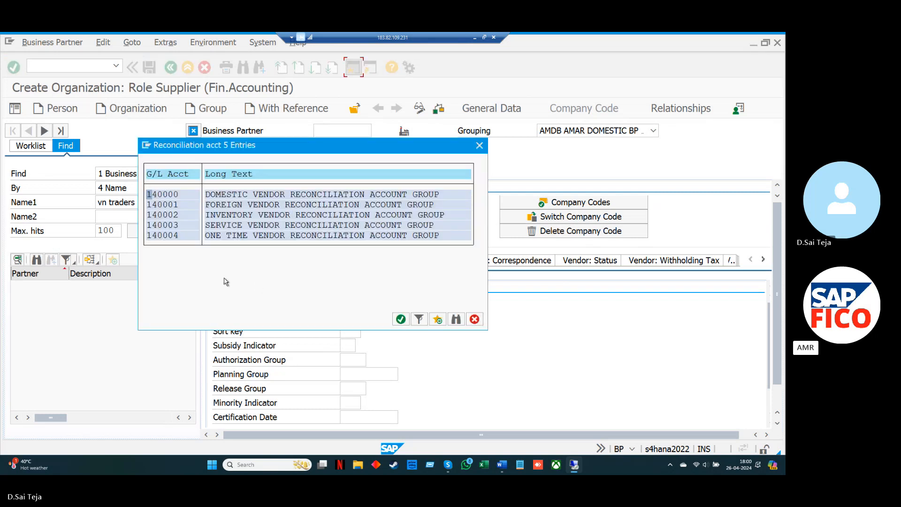
{"action": "double_click", "coordinate": [189, 194]}
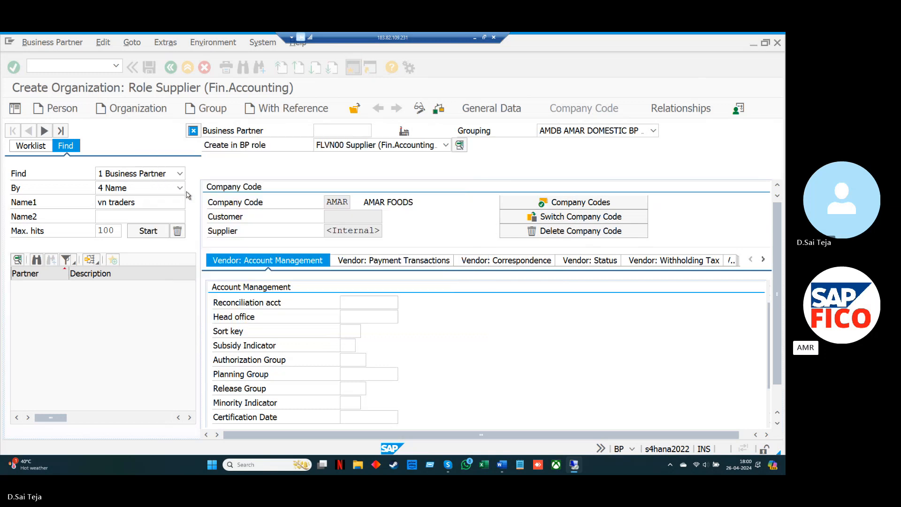
{"action": "left_click", "coordinate": [352, 330]}
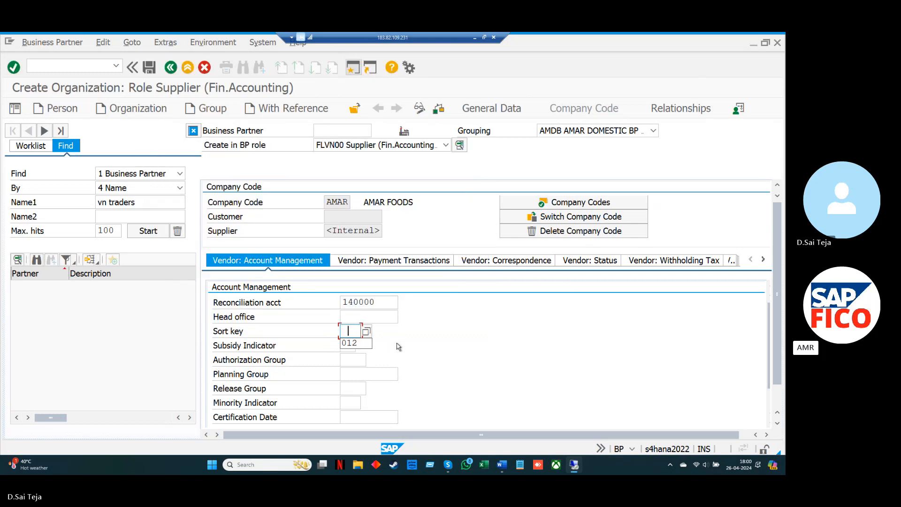
{"action": "key", "text": "Down"}
{"action": "key", "text": "Return"}
Assign the installment payment term AMIP as the vendor's terms of payment
{"action": "left_click", "coordinate": [405, 264]}
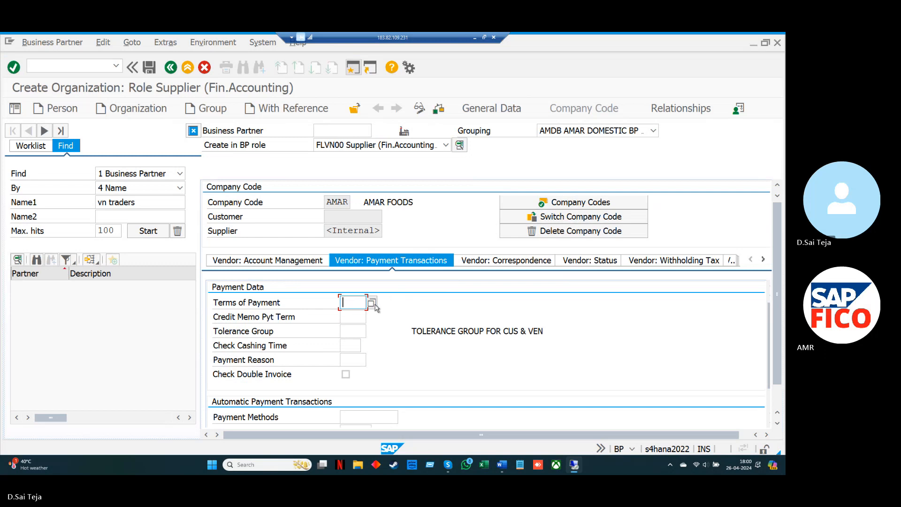
{"action": "left_click", "coordinate": [371, 304]}
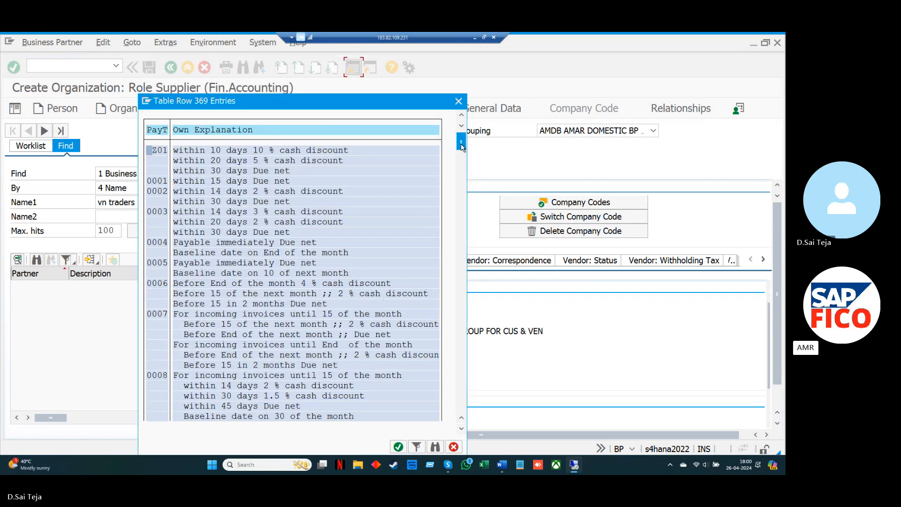
{"action": "left_click_drag", "start_coordinate": [461, 146], "coordinate": [462, 214]}
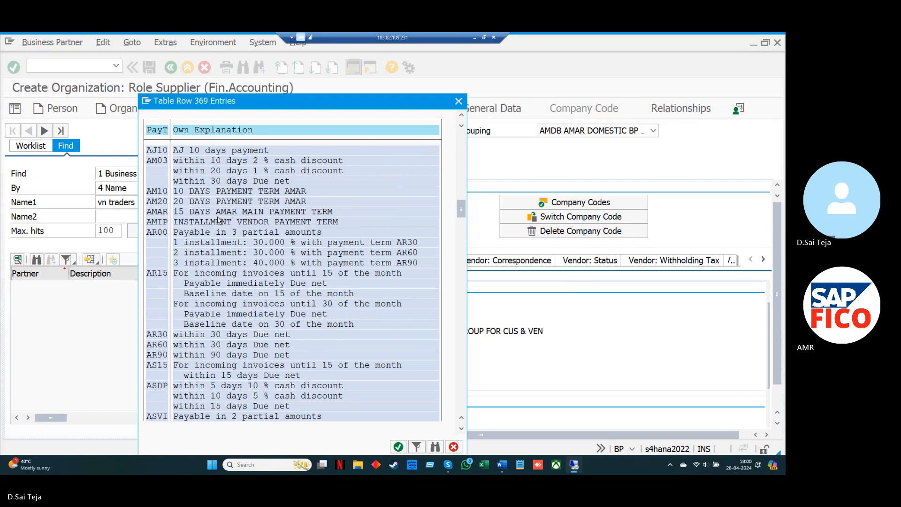
{"action": "double_click", "coordinate": [161, 222]}
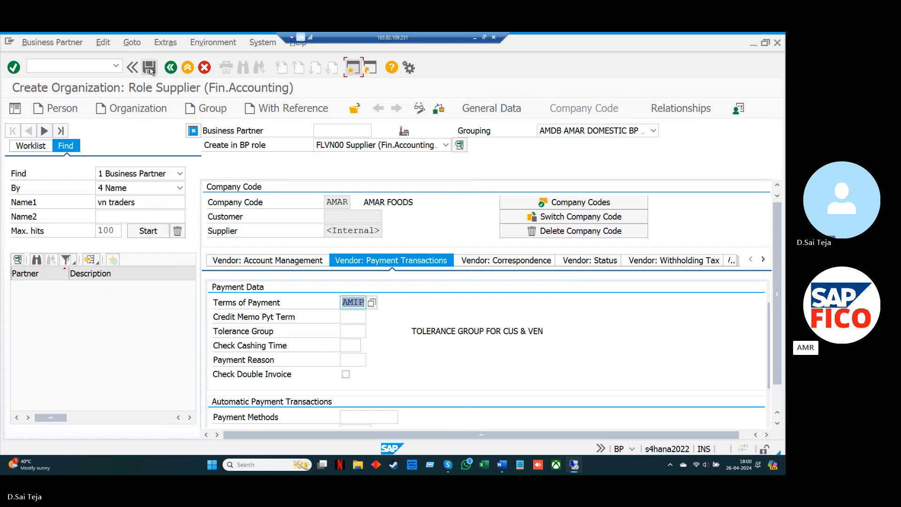
Try to save the supplier and enable Check Double Invoice in its payment data
{"action": "left_click", "coordinate": [150, 69]}
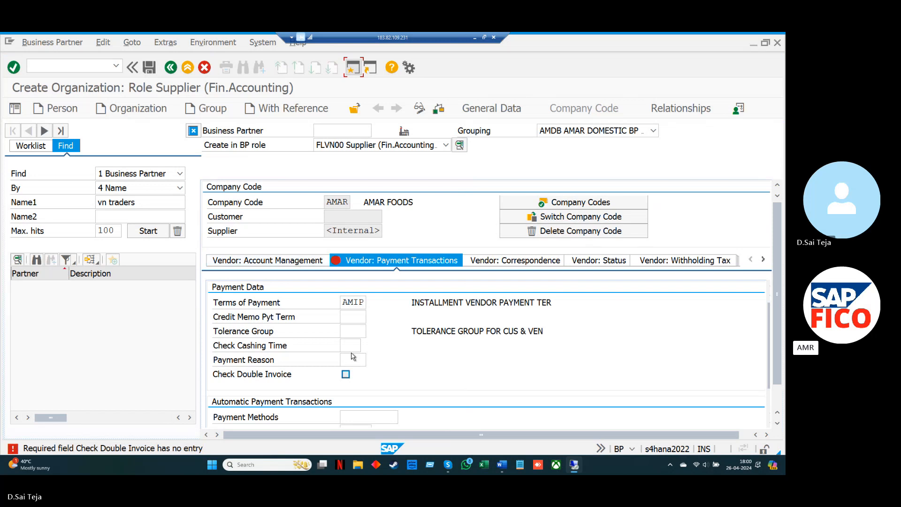
{"action": "left_click", "coordinate": [346, 374]}
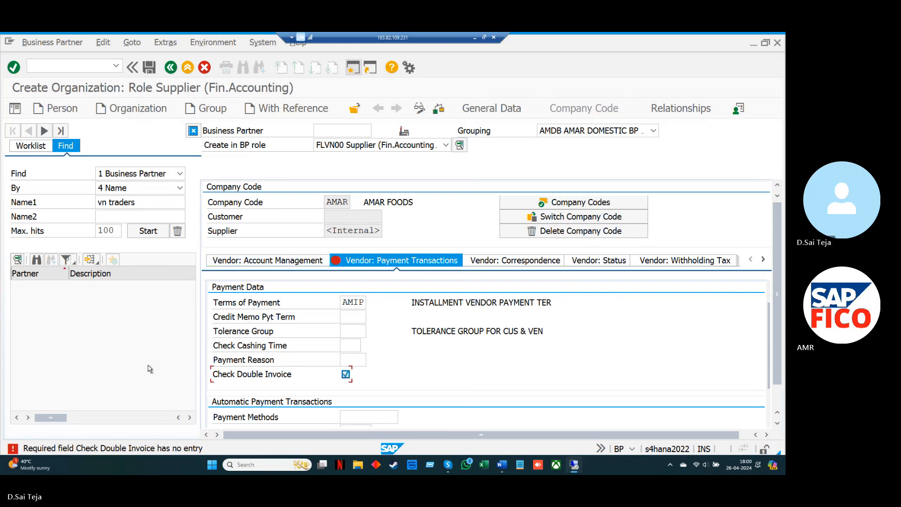
{"action": "key", "text": "Return"}
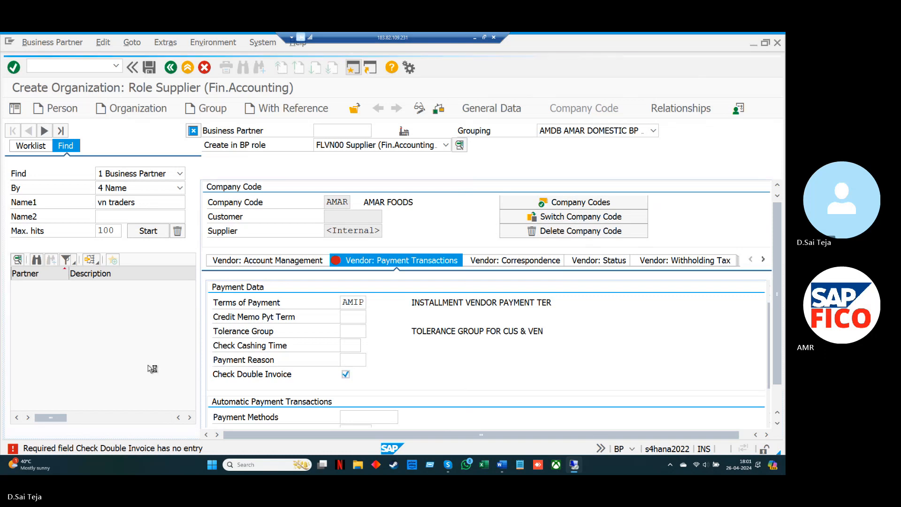
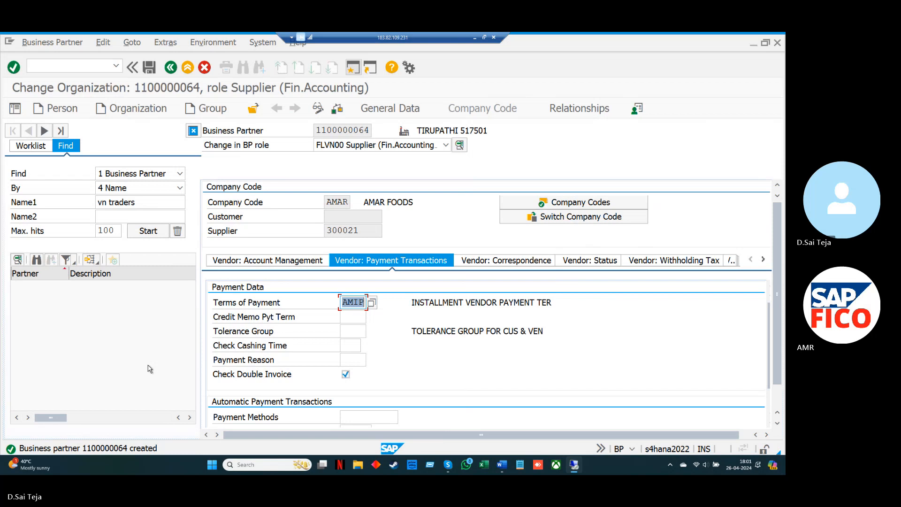
Leave the business partner maintenance and open vendor invoice entry with transaction FB60
{"action": "key", "text": "F3"}
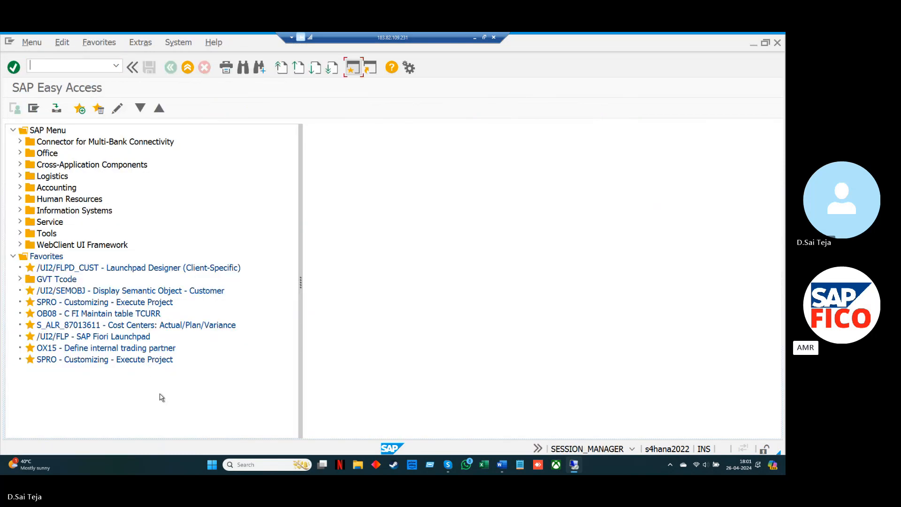
{"action": "type", "text": "FB5"}
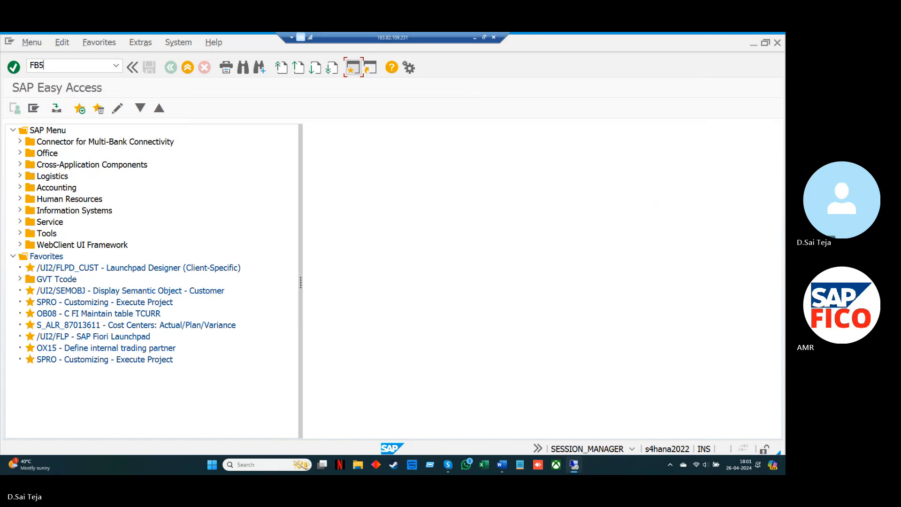
{"action": "key", "text": "BackSpace"}
{"action": "type", "text": "60"}
{"action": "key", "text": "Return"}
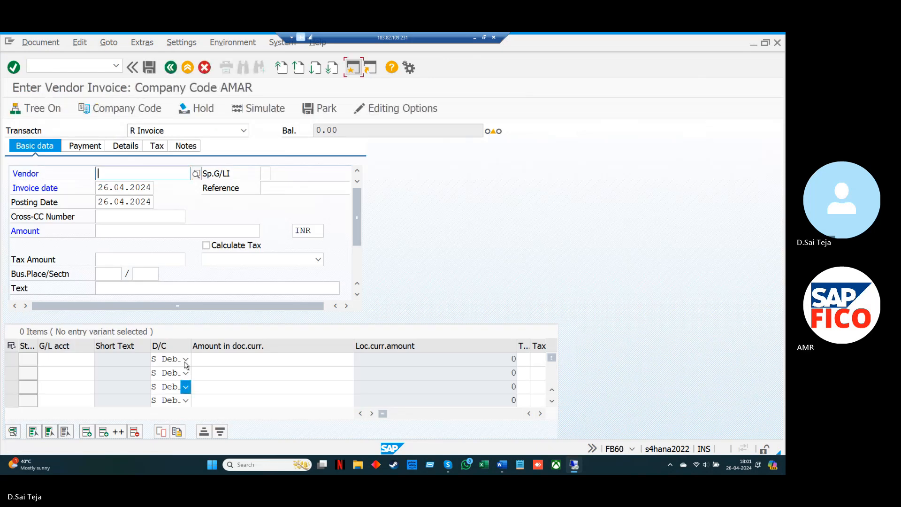
Select GIRI PVT LTD as the invoice's vendor and set the text to VENDOR INVOICE POSTING
{"action": "left_click", "coordinate": [194, 176]}
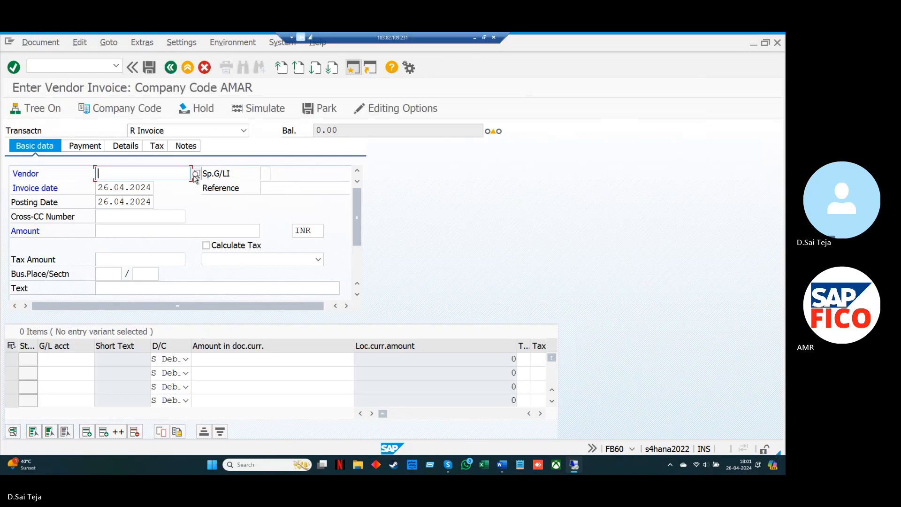
{"action": "left_click", "coordinate": [196, 175]}
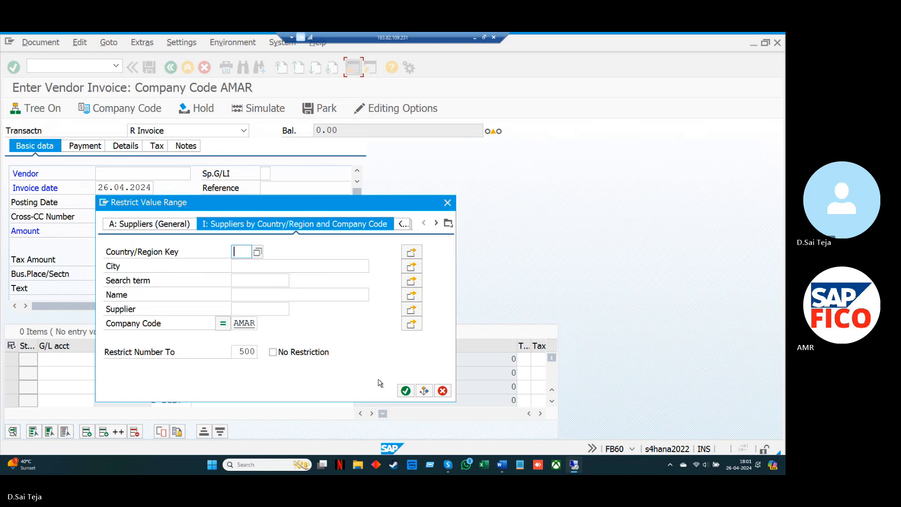
{"action": "left_click", "coordinate": [406, 391]}
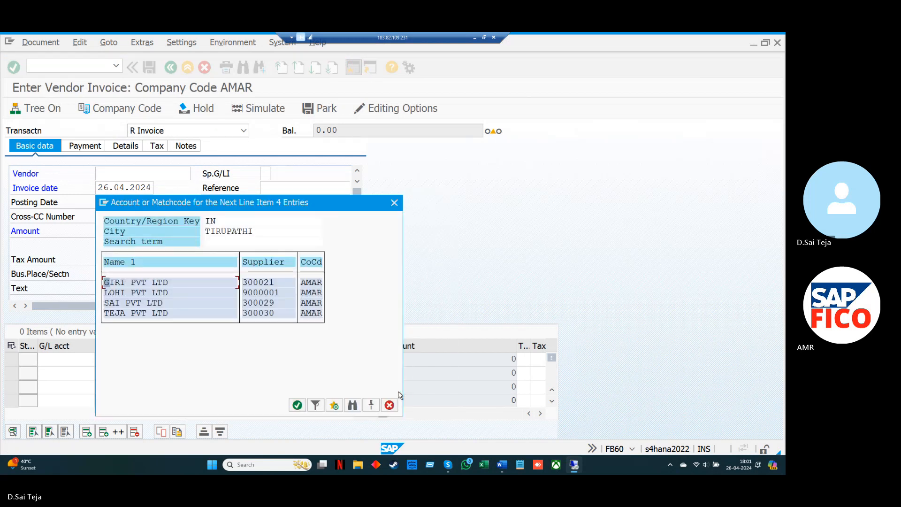
{"action": "left_click", "coordinate": [297, 404]}
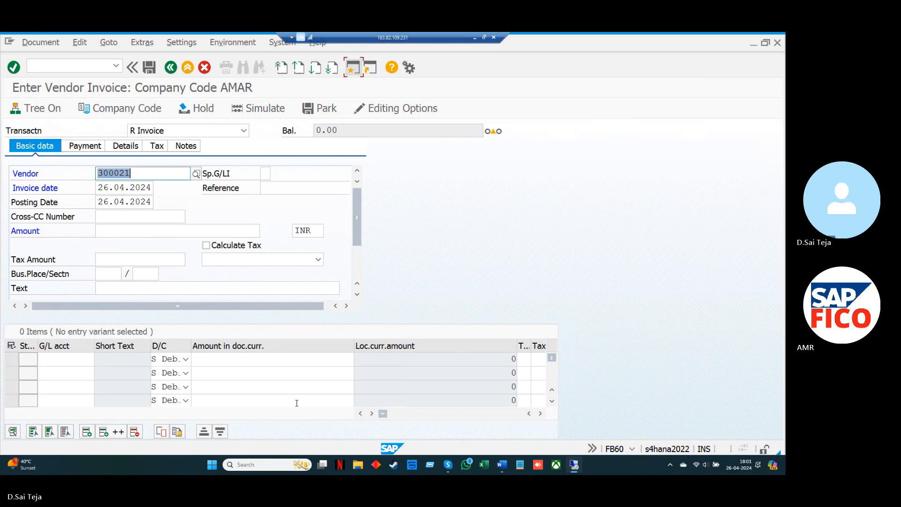
{"action": "left_click", "coordinate": [123, 287]}
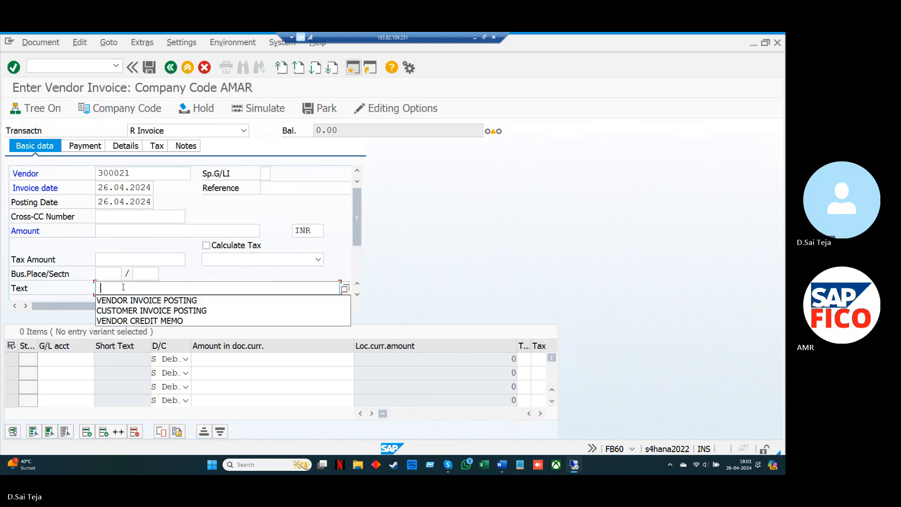
{"action": "left_click", "coordinate": [117, 300]}
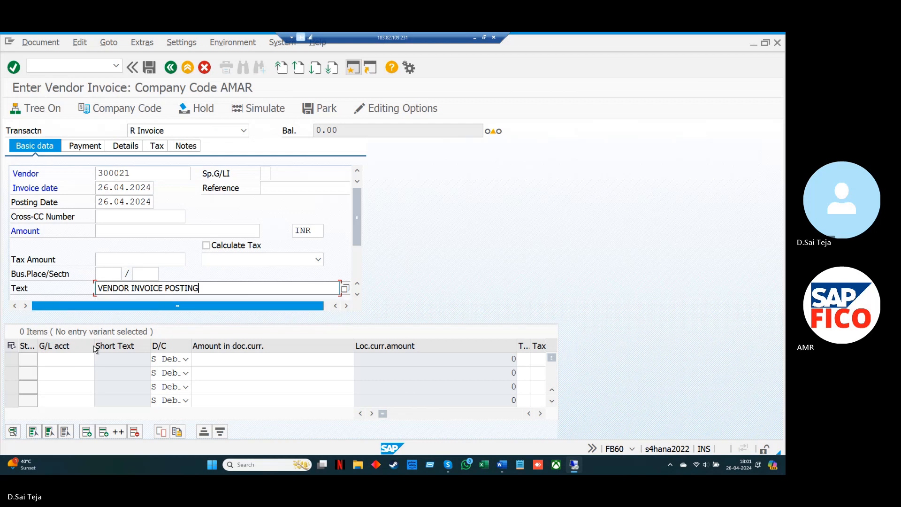
Enter a debit line item for G/L account 440002, the contract fees account, with an amount of 100000
{"action": "left_click", "coordinate": [78, 360]}
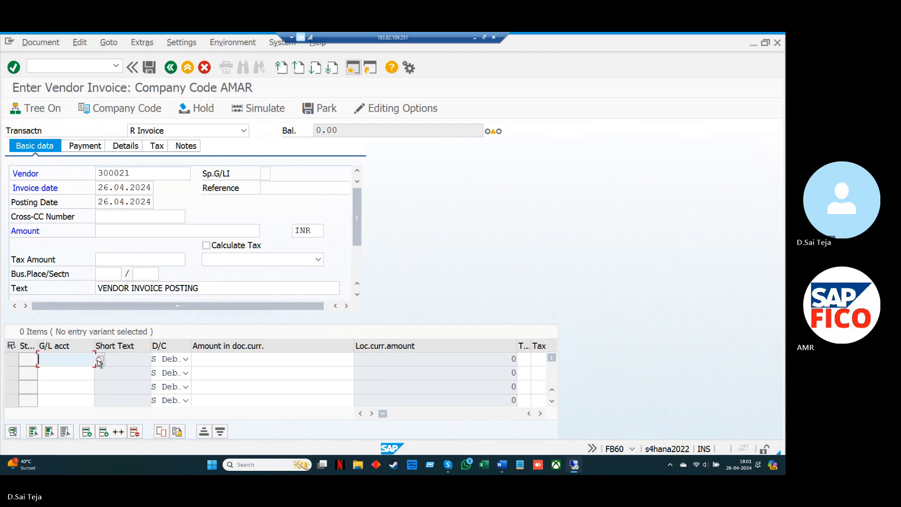
{"action": "left_click", "coordinate": [99, 359]}
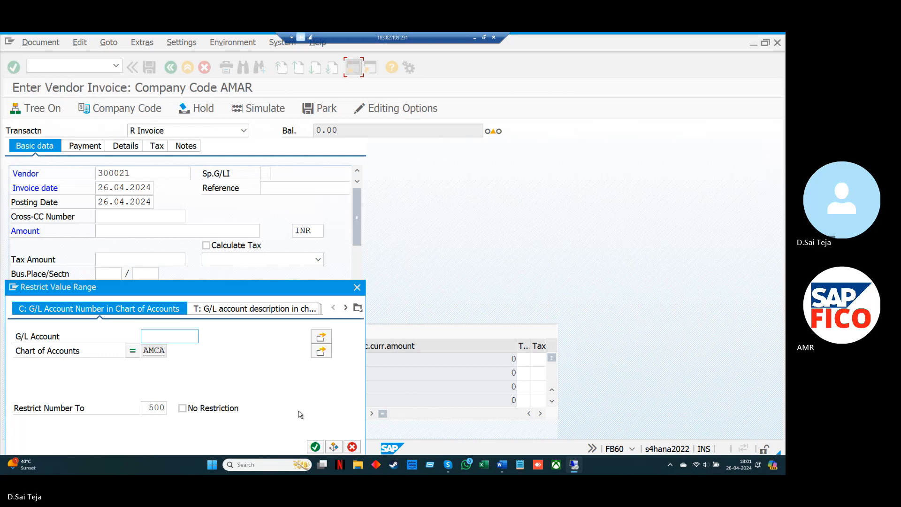
{"action": "left_click", "coordinate": [315, 446]}
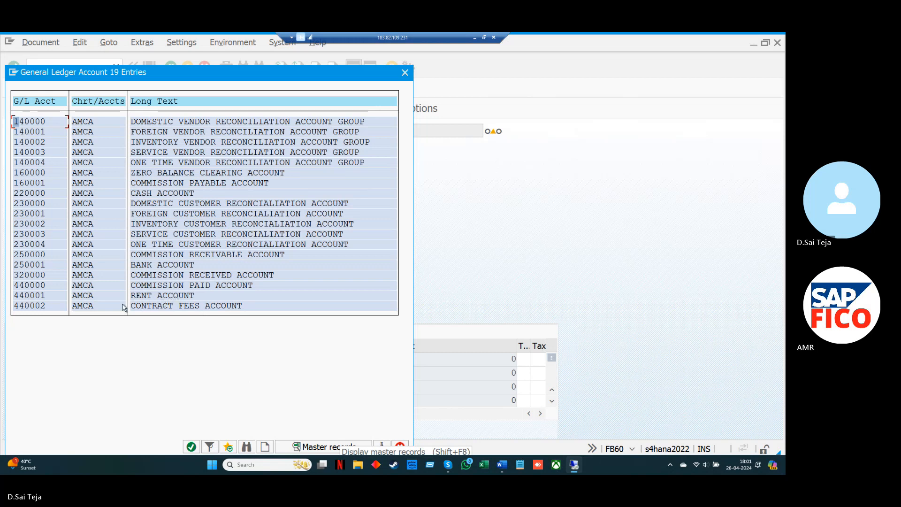
{"action": "double_click", "coordinate": [59, 306]}
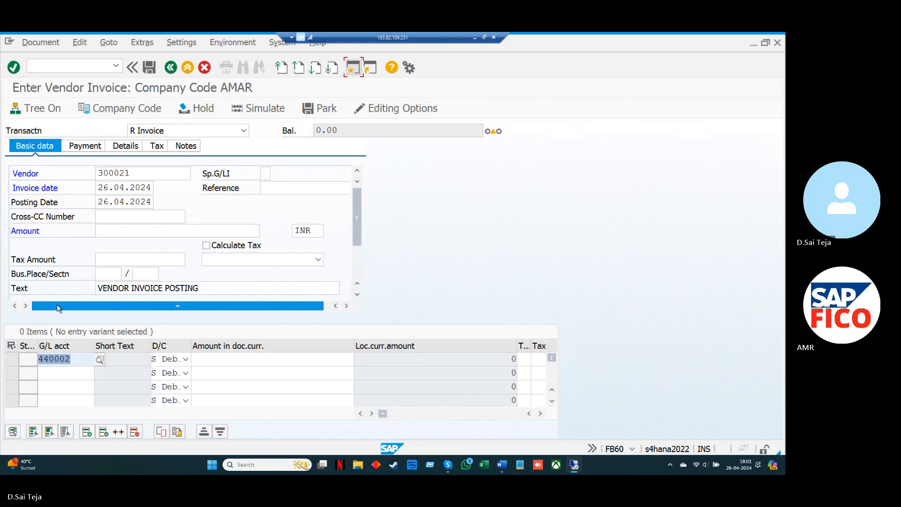
{"action": "left_click", "coordinate": [195, 363]}
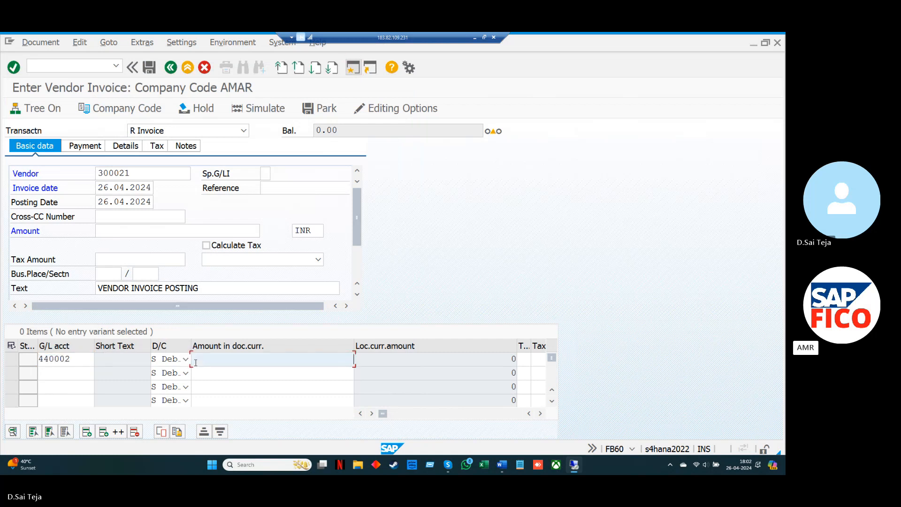
{"action": "key", "text": "space"}
{"action": "key", "text": "Down"}
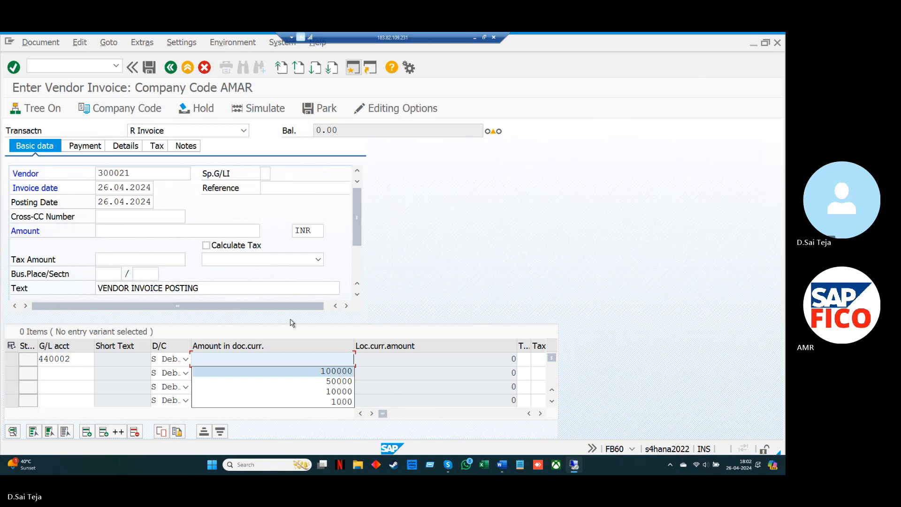
{"action": "key", "text": "Return"}
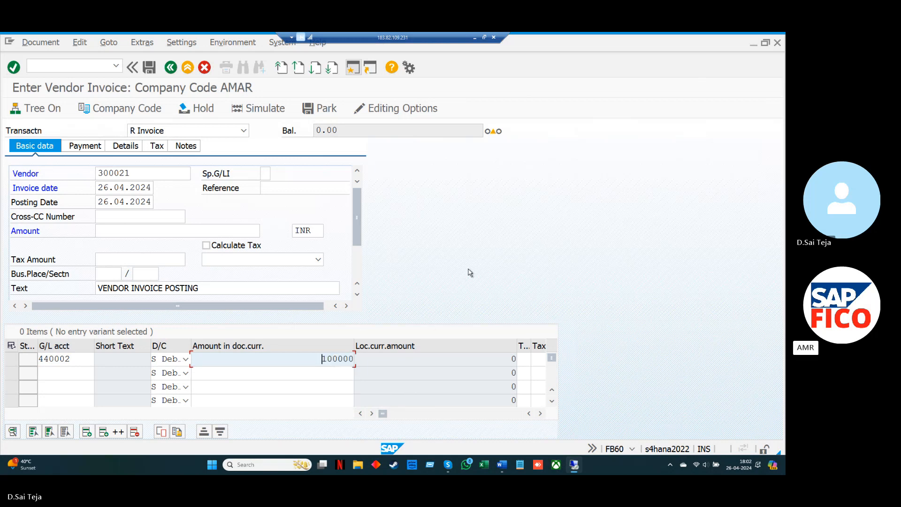
Assign cost center IAFC to the contract fees line item and validate the entry
{"action": "key", "text": "Tab"}
{"action": "key", "text": "Tab"}
{"action": "key", "text": "Tab"}
{"action": "key", "text": "Tab"}
{"action": "key", "text": "Tab"}
{"action": "key", "text": "Tab"}
{"action": "key", "text": "Tab"}
{"action": "key", "text": "Tab"}
{"action": "key", "text": "Tab"}
{"action": "key", "text": "Tab"}
{"action": "key", "text": "Tab"}
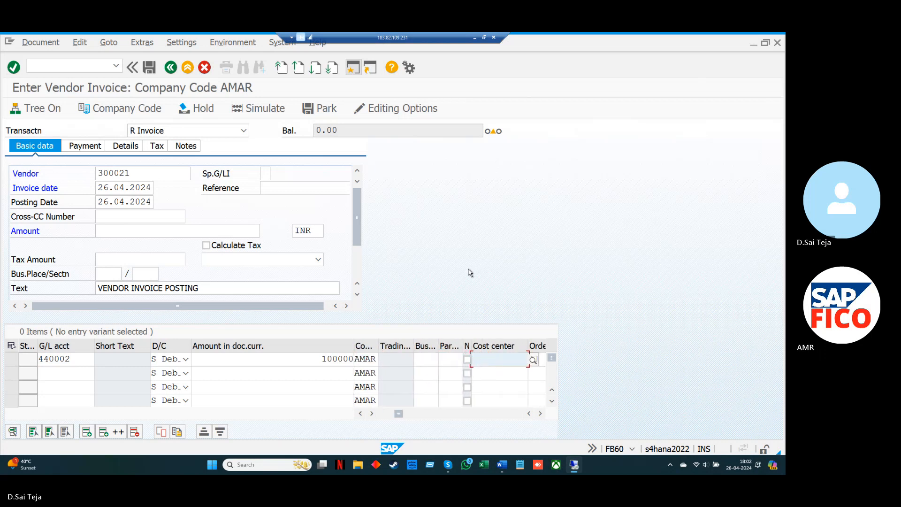
{"action": "key", "text": "Down"}
{"action": "key", "text": "Return"}
{"action": "key", "text": "Return"}
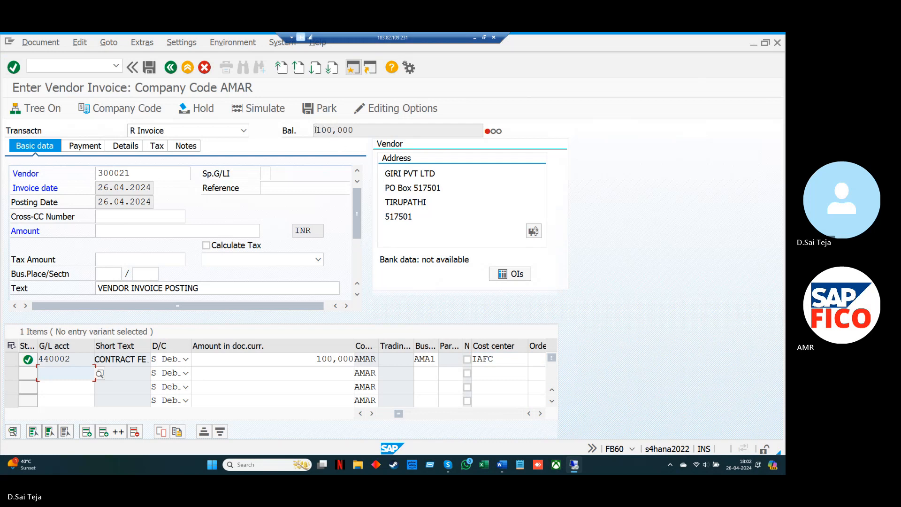
Set the vendor invoice's header amount to 100,000 INR to balance the document
{"action": "left_click_drag", "start_coordinate": [316, 130], "coordinate": [355, 130]}
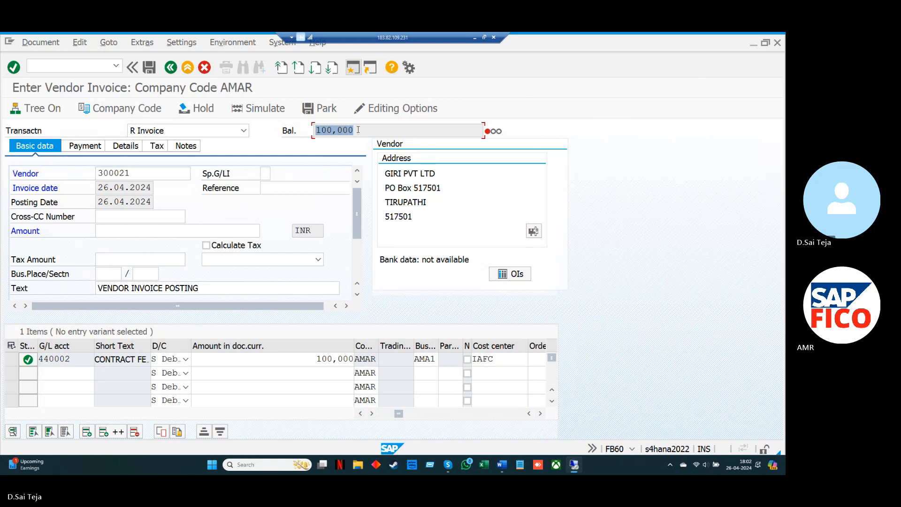
{"action": "left_click", "coordinate": [358, 130]}
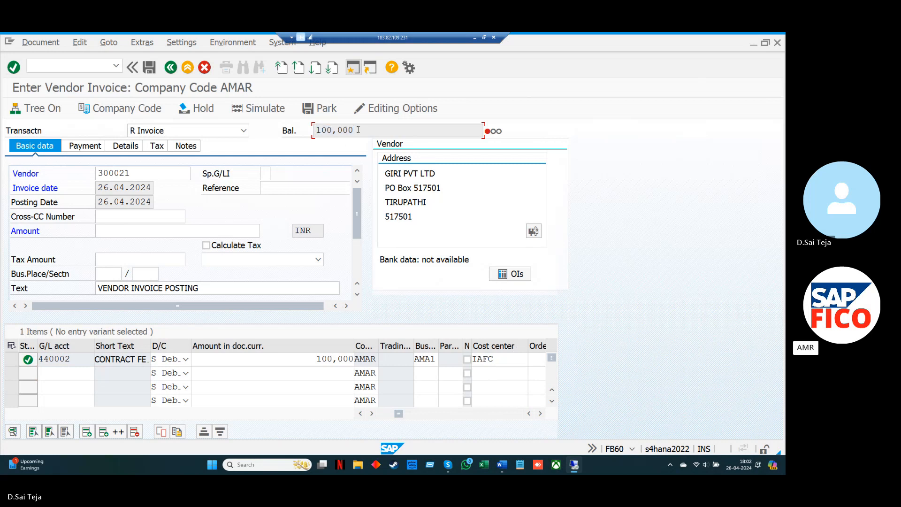
{"action": "left_click", "coordinate": [157, 229]}
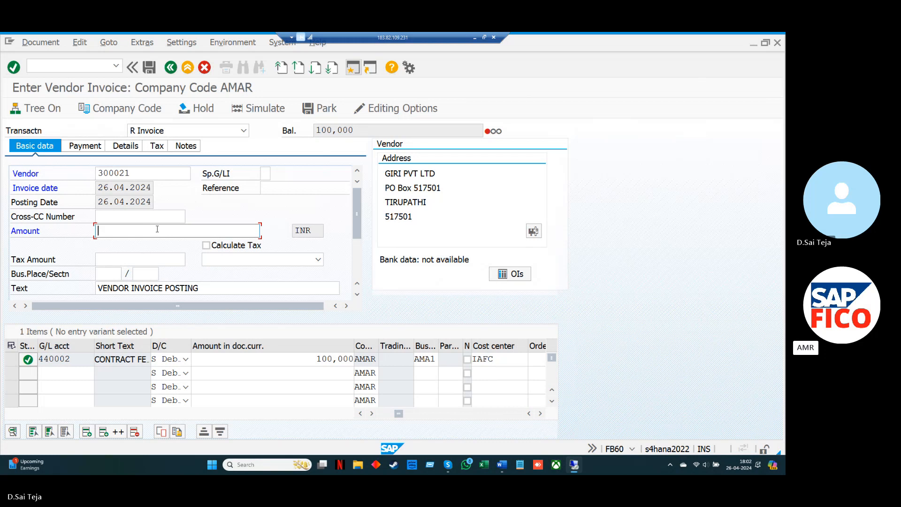
{"action": "type", "text": "100,000"}
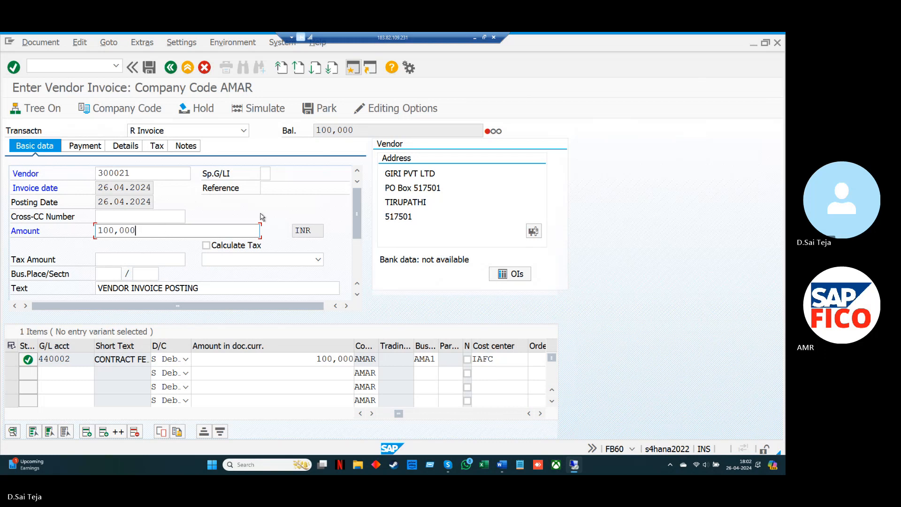
{"action": "key", "text": "Return"}
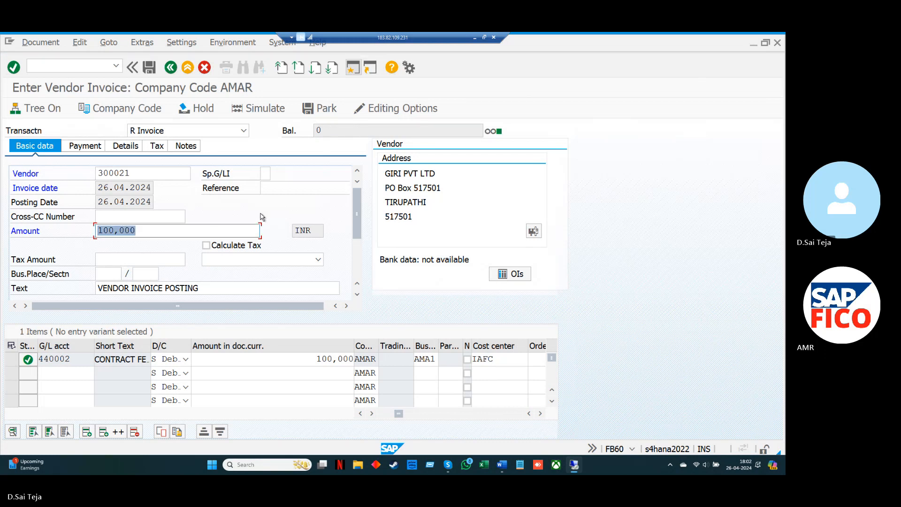
Simulate the vendor invoice and post it
{"action": "left_click", "coordinate": [275, 108]}
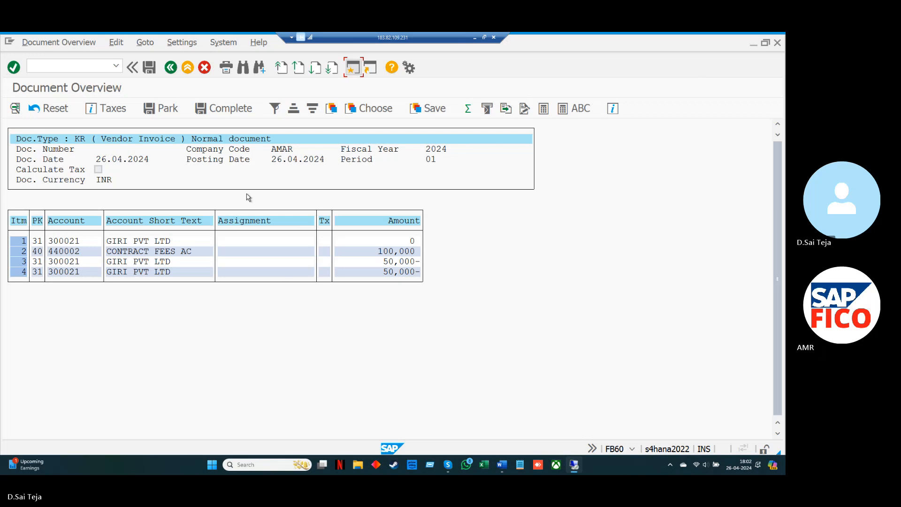
{"action": "left_click", "coordinate": [150, 68]}
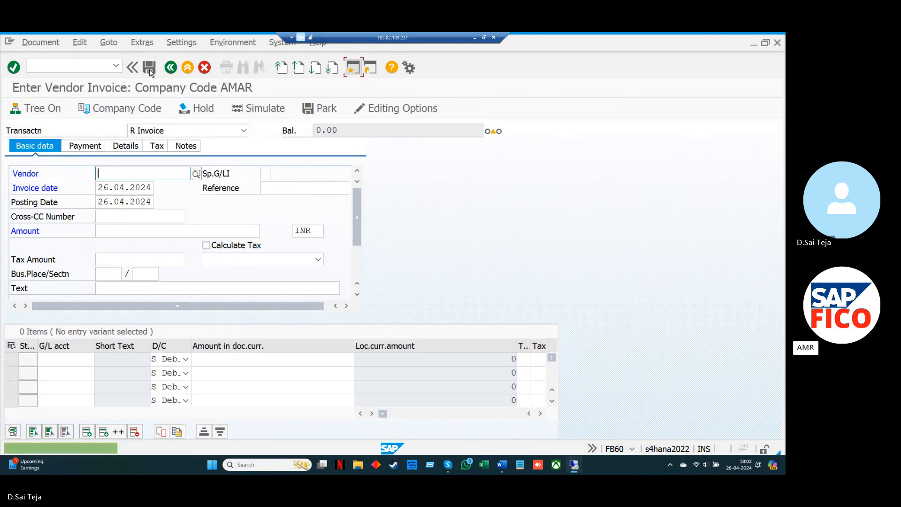
Display the open line items of supplier GIRI PVT LTD in company code AMAR with transaction FBL1N
{"action": "left_click", "coordinate": [91, 62]}
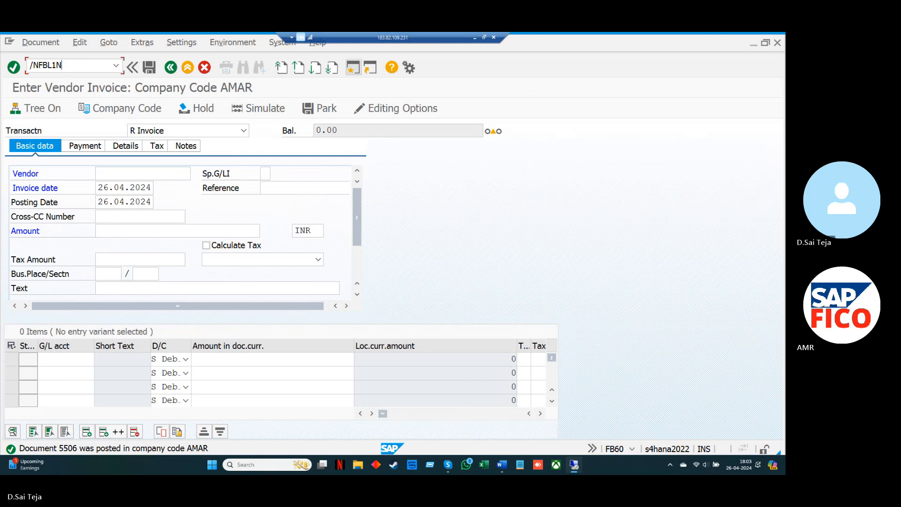
{"action": "key", "text": "Return"}
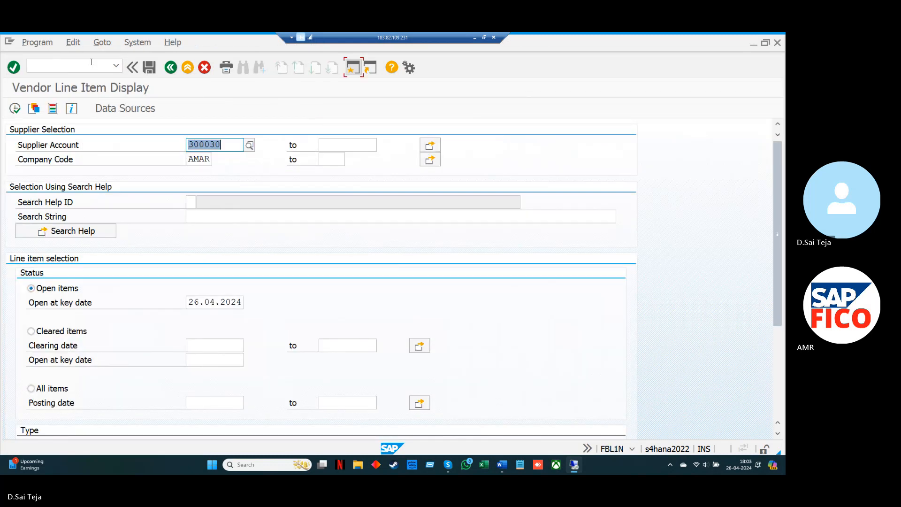
{"action": "left_click", "coordinate": [250, 145]}
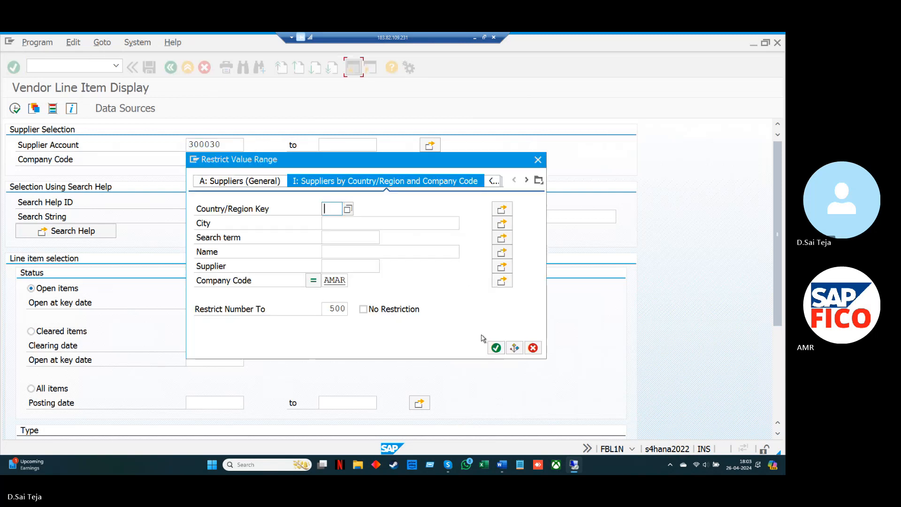
{"action": "left_click", "coordinate": [496, 348]}
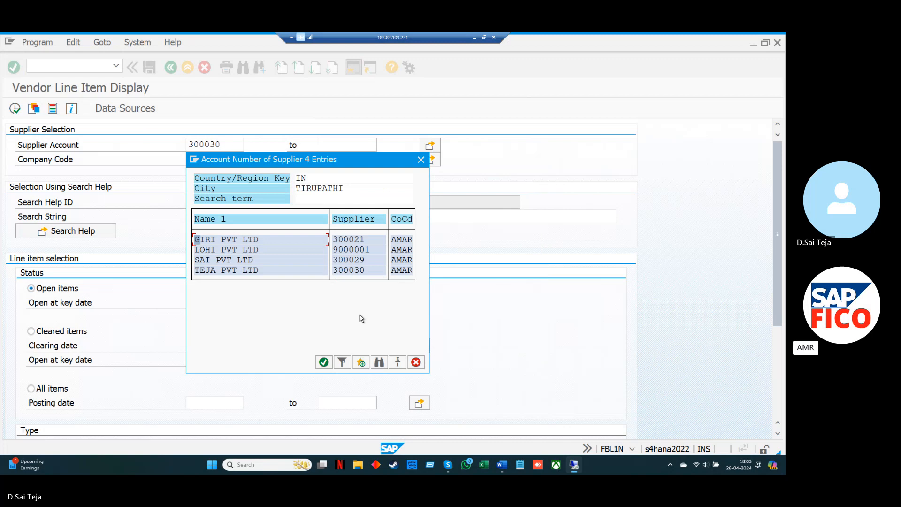
{"action": "left_click", "coordinate": [323, 362]}
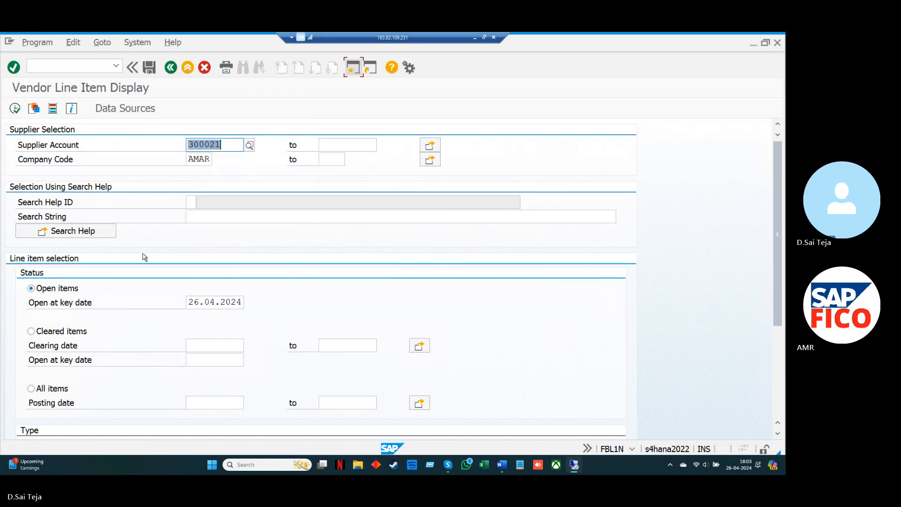
{"action": "left_click", "coordinate": [15, 109]}
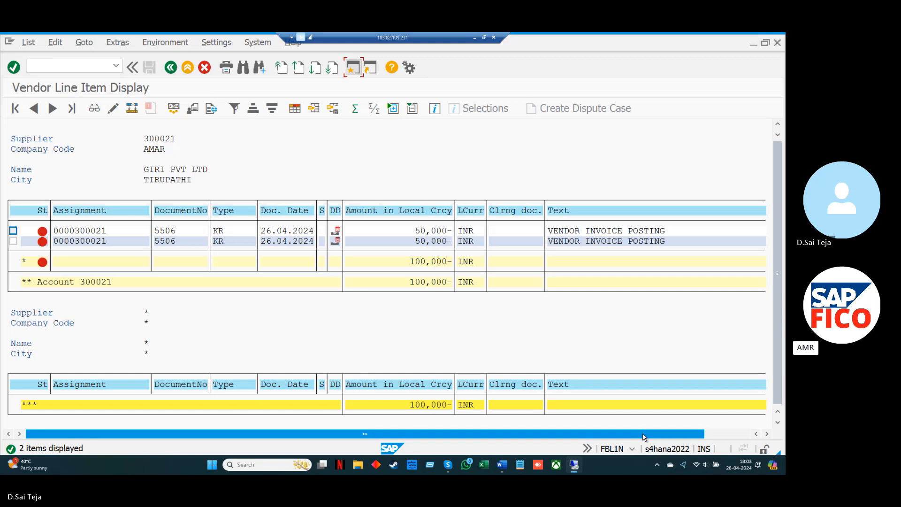
Change the line item layout to include the hidden field Net Due Date in the displayed columns
{"action": "left_click_drag", "start_coordinate": [644, 436], "coordinate": [691, 439]}
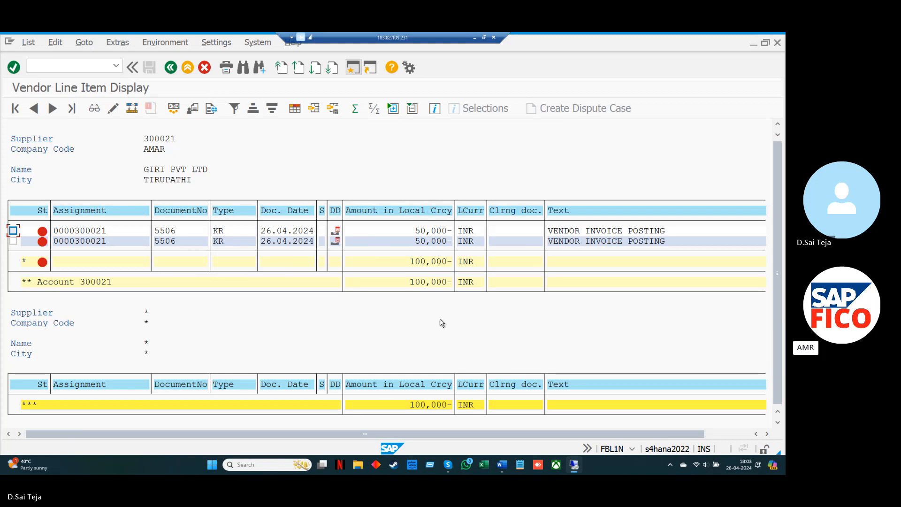
{"action": "left_click", "coordinate": [296, 112]}
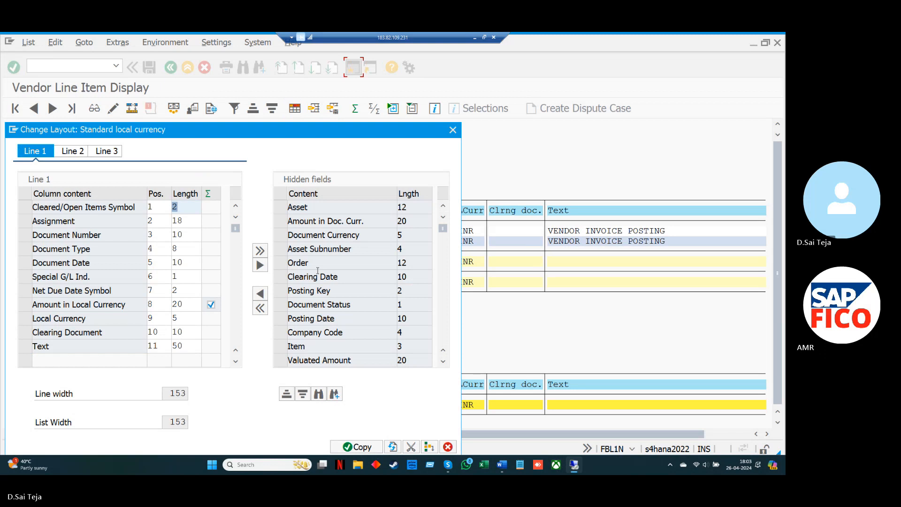
{"action": "left_click", "coordinate": [444, 363]}
{"action": "left_click", "coordinate": [444, 363]}
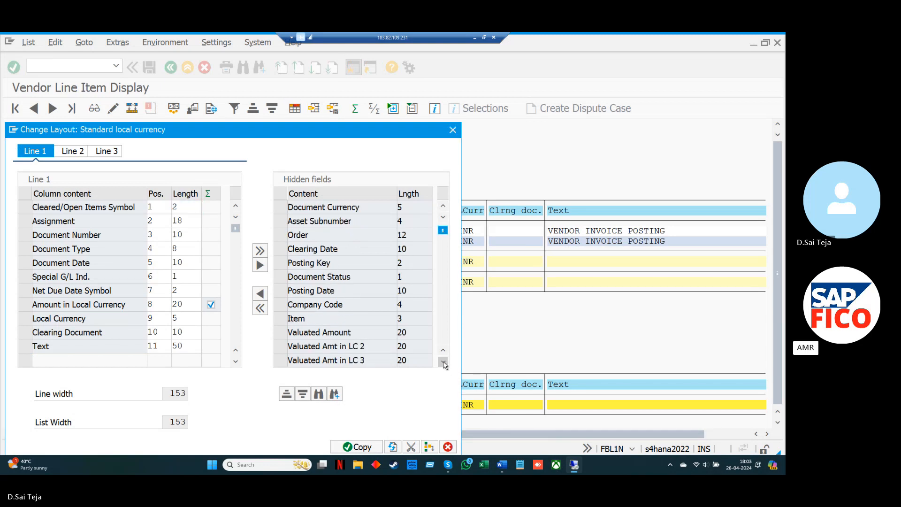
{"action": "double_click", "coordinate": [443, 363]}
{"action": "left_click", "coordinate": [443, 363]}
{"action": "double_click", "coordinate": [444, 362]}
{"action": "double_click", "coordinate": [443, 363]}
{"action": "left_click", "coordinate": [444, 363]}
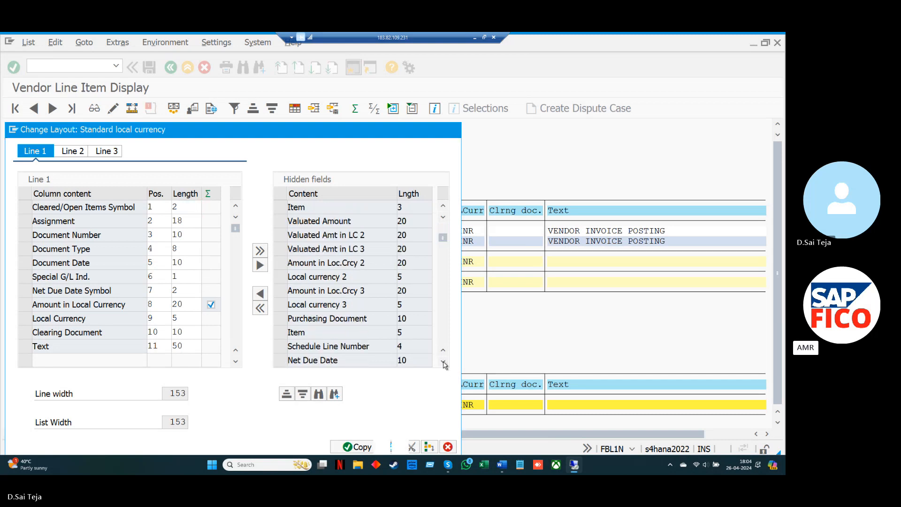
{"action": "left_click", "coordinate": [444, 362]}
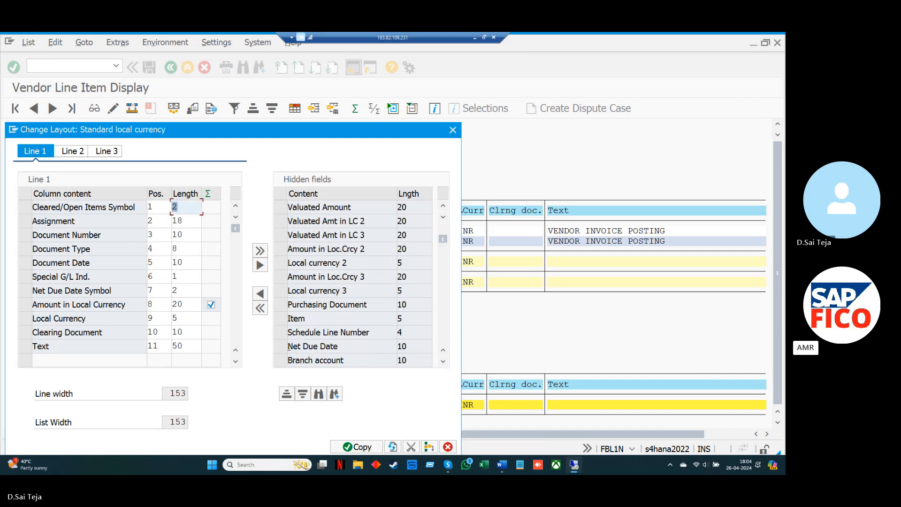
{"action": "left_click", "coordinate": [280, 346]}
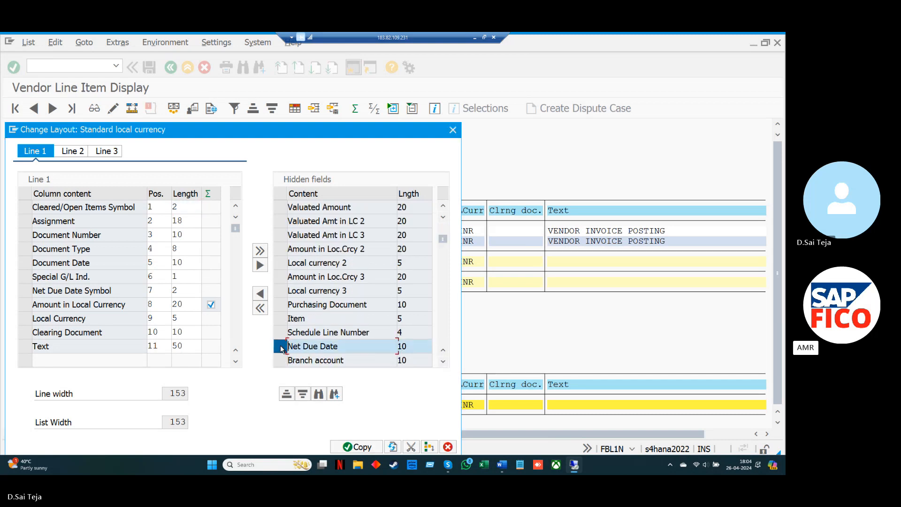
{"action": "left_click", "coordinate": [261, 294]}
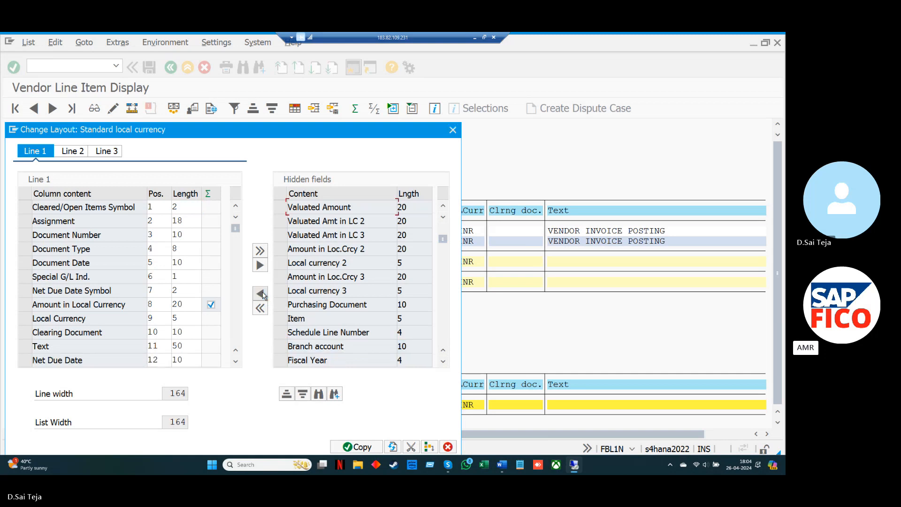
Add the hidden field Days 1 to the displayed columns and apply the changed layout to the line item list
{"action": "left_click", "coordinate": [443, 361]}
{"action": "left_click", "coordinate": [443, 360]}
{"action": "left_click", "coordinate": [443, 360]}
{"action": "left_click", "coordinate": [443, 361]}
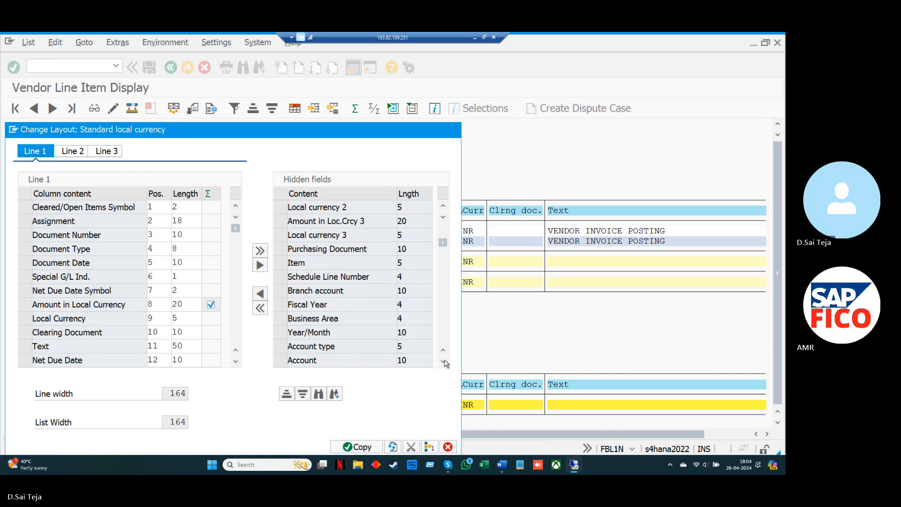
{"action": "left_click", "coordinate": [445, 362]}
{"action": "left_click", "coordinate": [445, 362]}
{"action": "left_click", "coordinate": [445, 362]}
{"action": "left_click", "coordinate": [445, 361]}
{"action": "left_click", "coordinate": [444, 362]}
{"action": "left_click", "coordinate": [444, 361]}
{"action": "left_click", "coordinate": [444, 362]}
{"action": "left_click", "coordinate": [444, 362]}
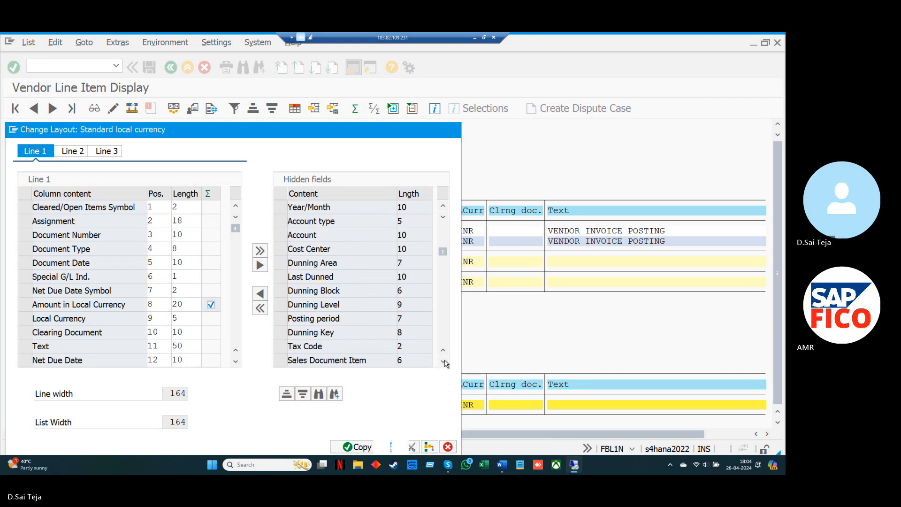
{"action": "left_click", "coordinate": [443, 360]}
{"action": "left_click", "coordinate": [443, 360]}
{"action": "left_click", "coordinate": [443, 360]}
{"action": "left_click", "coordinate": [443, 360]}
{"action": "left_click", "coordinate": [443, 361]}
{"action": "left_click", "coordinate": [443, 361]}
{"action": "left_click", "coordinate": [443, 361]}
{"action": "left_click", "coordinate": [443, 361]}
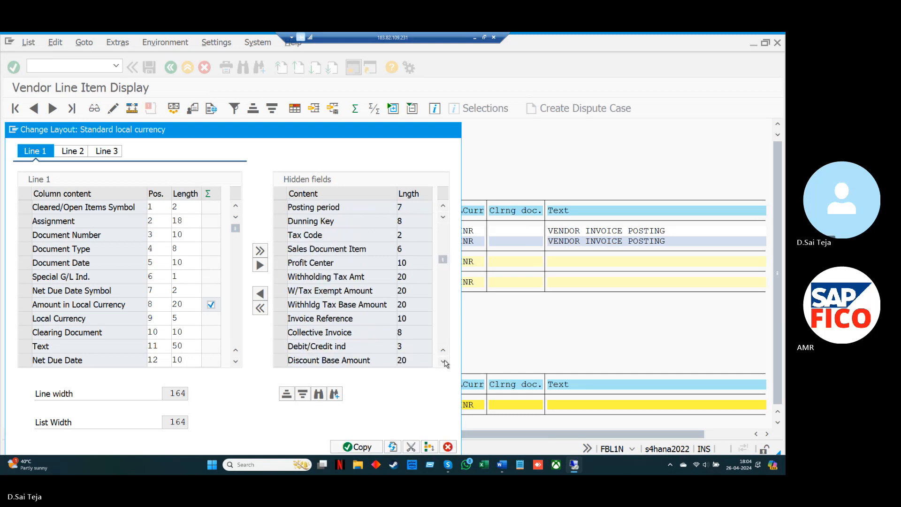
{"action": "left_click", "coordinate": [444, 362]}
{"action": "left_click", "coordinate": [444, 361]}
{"action": "left_click", "coordinate": [444, 362]}
{"action": "left_click", "coordinate": [444, 362]}
{"action": "left_click", "coordinate": [444, 362]}
{"action": "left_click", "coordinate": [444, 362]}
{"action": "left_click", "coordinate": [444, 361]}
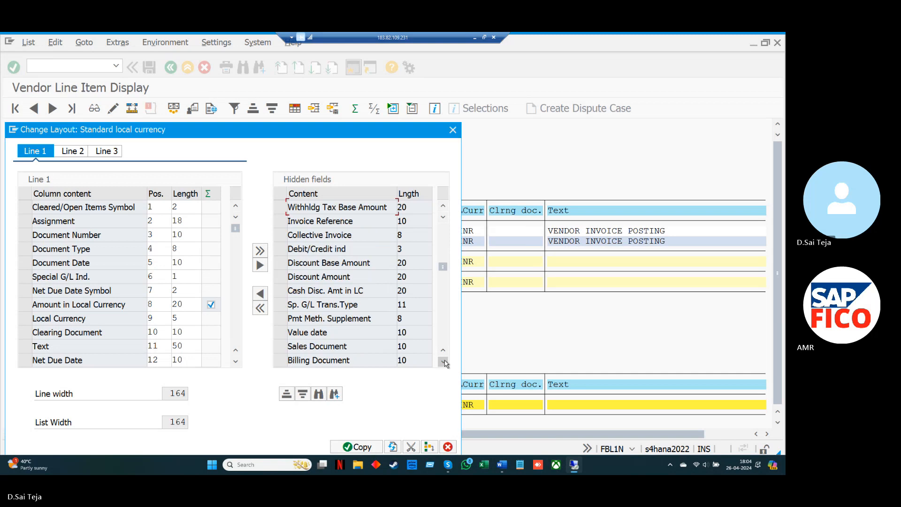
{"action": "double_click", "coordinate": [444, 362]}
{"action": "left_click", "coordinate": [444, 362]}
{"action": "double_click", "coordinate": [444, 361]}
{"action": "left_click", "coordinate": [445, 362]}
{"action": "left_click", "coordinate": [445, 362]}
{"action": "double_click", "coordinate": [444, 361]}
{"action": "left_click", "coordinate": [444, 362]}
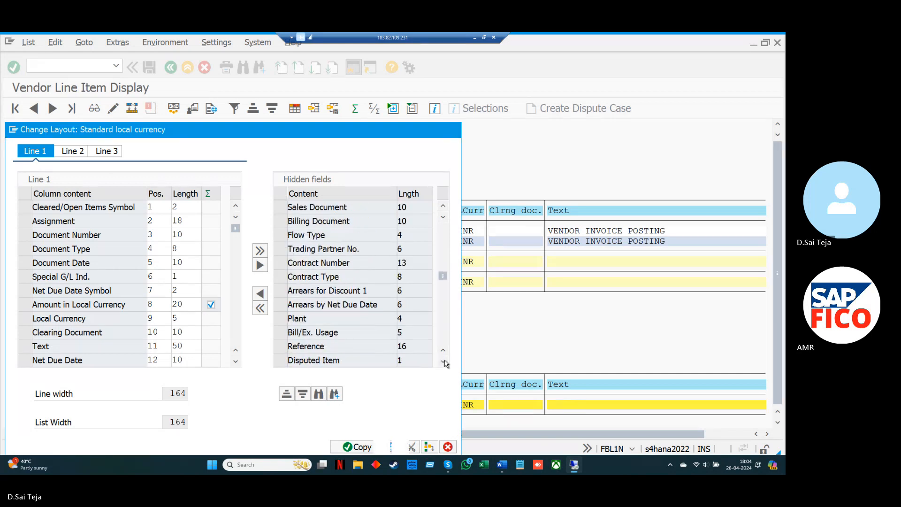
{"action": "double_click", "coordinate": [444, 362]}
{"action": "left_click", "coordinate": [444, 362]}
{"action": "left_click", "coordinate": [444, 361]}
{"action": "double_click", "coordinate": [444, 362]}
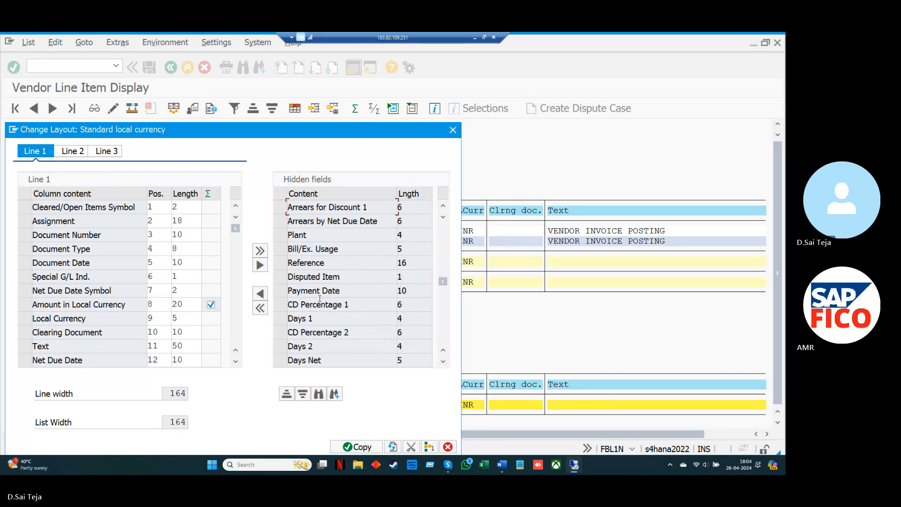
{"action": "left_click", "coordinate": [281, 318]}
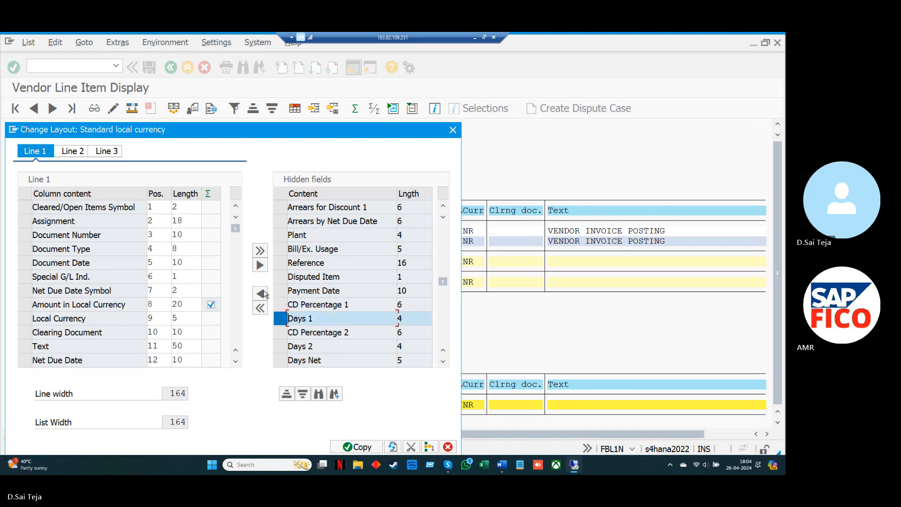
{"action": "left_click", "coordinate": [261, 293]}
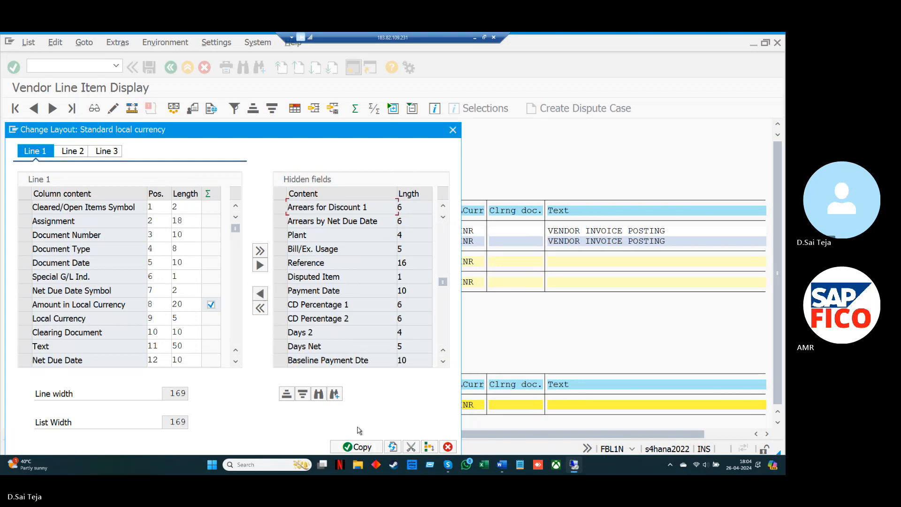
{"action": "left_click", "coordinate": [363, 447]}
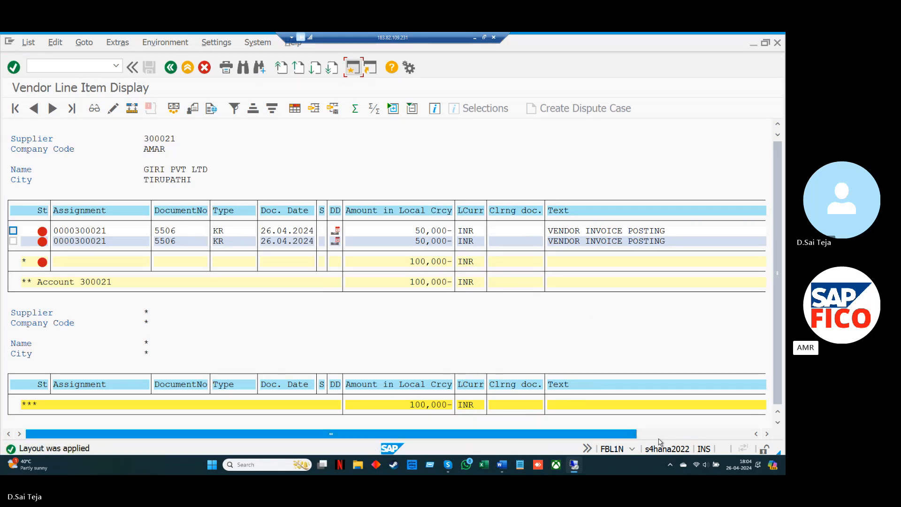
Examine the net due date and Days 1 values of the two installment line items in the vendor list
{"action": "left_click", "coordinate": [767, 434]}
{"action": "left_click", "coordinate": [767, 434]}
{"action": "left_click", "coordinate": [767, 434]}
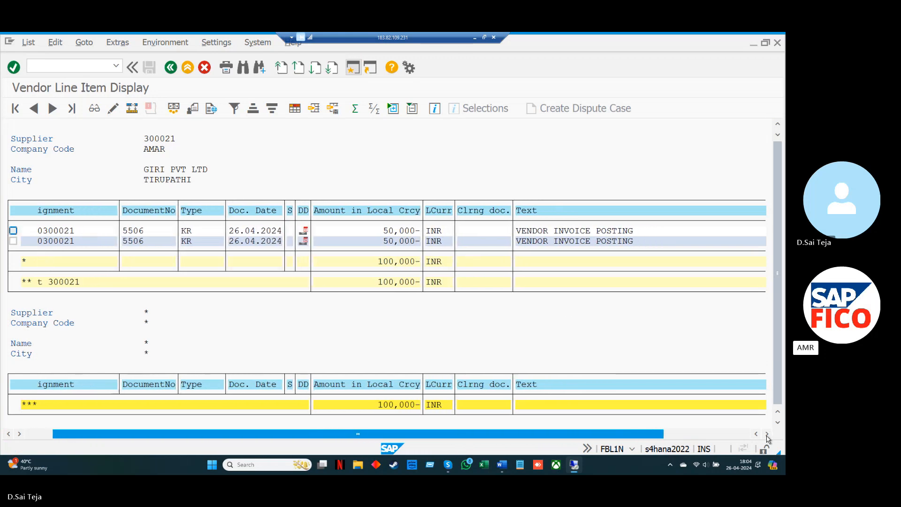
{"action": "left_click", "coordinate": [767, 434]}
{"action": "left_click", "coordinate": [766, 434]}
{"action": "left_click", "coordinate": [767, 434]}
{"action": "left_click", "coordinate": [767, 434]}
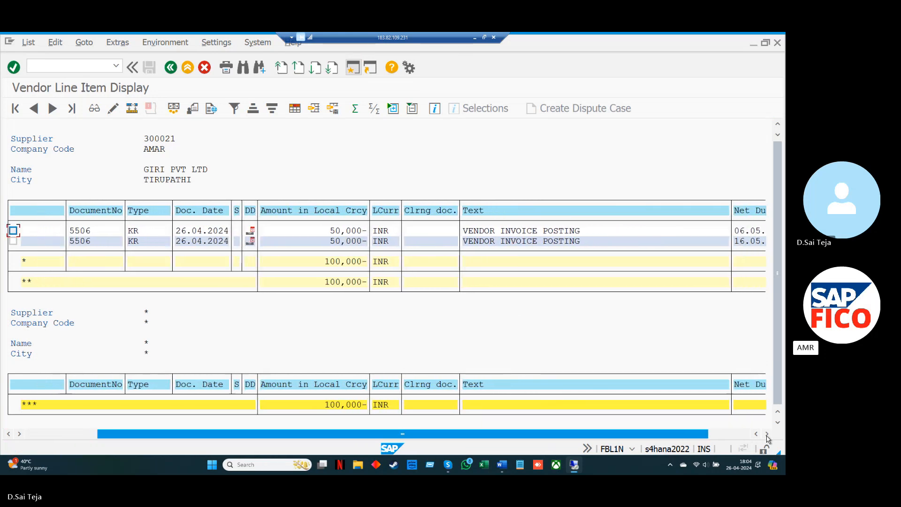
{"action": "left_click", "coordinate": [767, 435]}
{"action": "left_click", "coordinate": [766, 434]}
{"action": "left_click", "coordinate": [767, 434]}
{"action": "left_click", "coordinate": [767, 434]}
{"action": "left_click", "coordinate": [767, 434]}
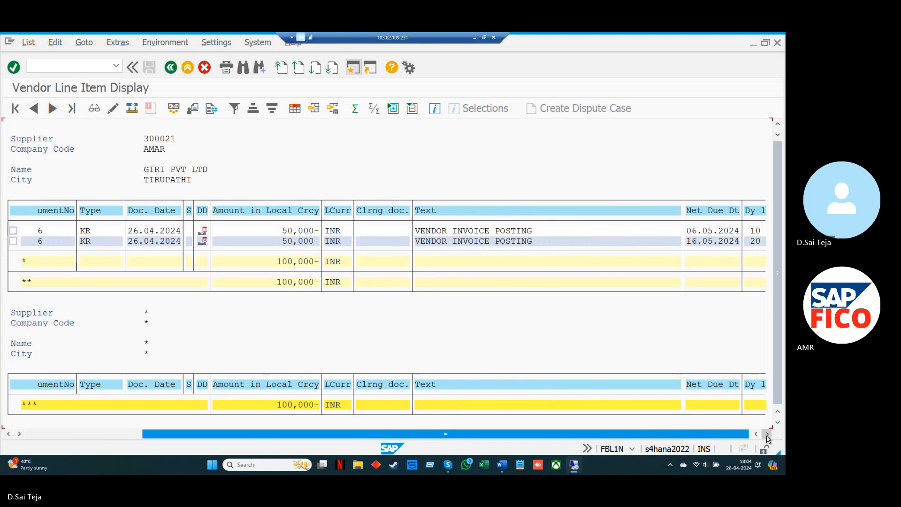
{"action": "left_click", "coordinate": [766, 434]}
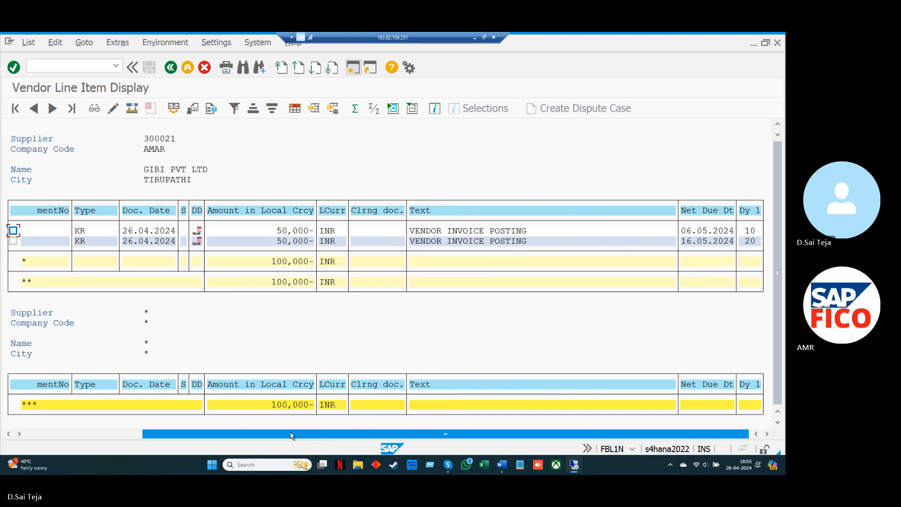
{"action": "left_click_drag", "start_coordinate": [290, 431], "coordinate": [168, 440]}
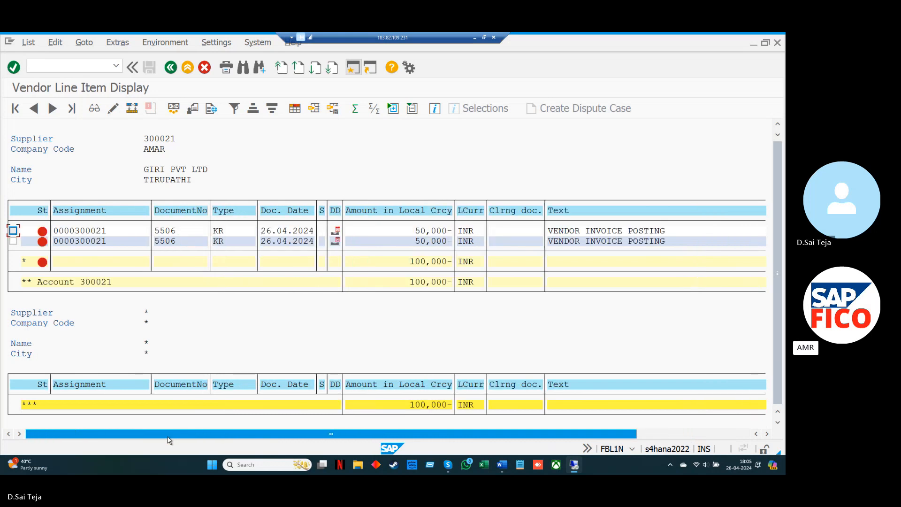